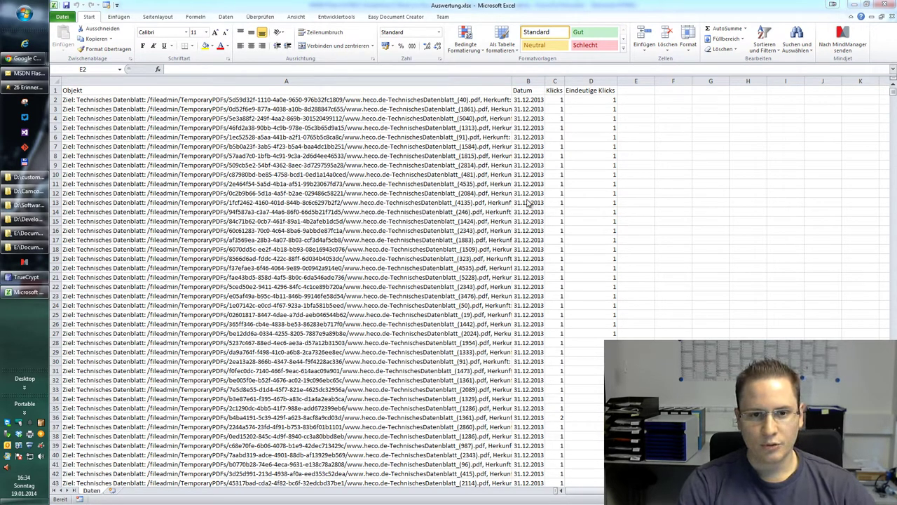
Bring the workbook forward and inspect the Objekt, Datum, Klicks and Eindeutige Klicks data on the Daten sheet.
key("alt+Tab")
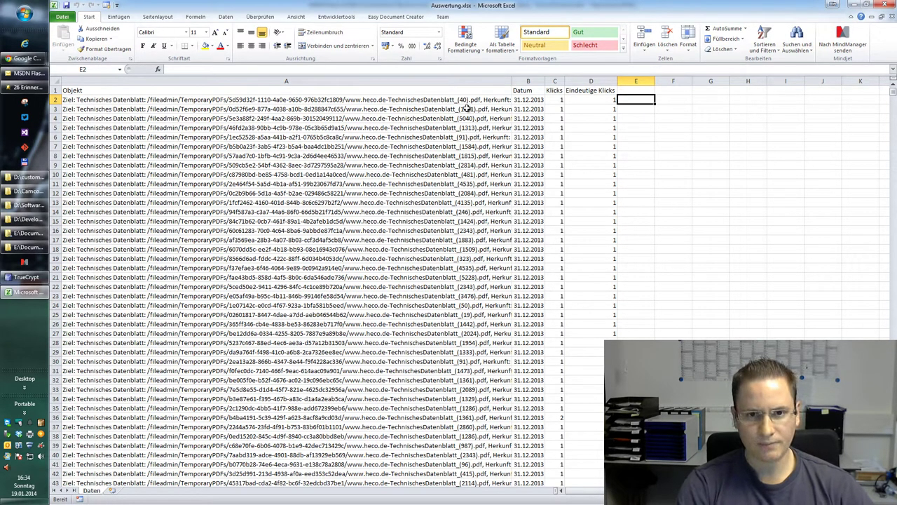
left_click(455, 99)
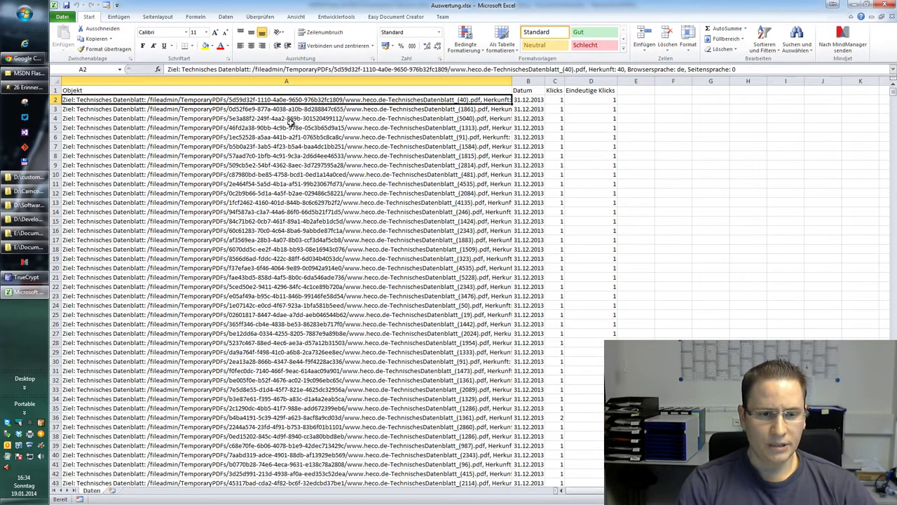
left_click(538, 98)
left_click(536, 111)
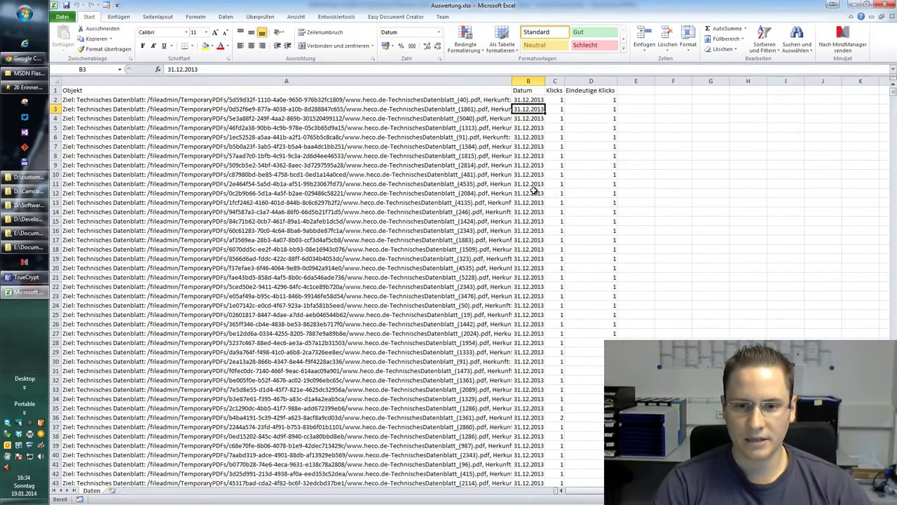
left_click_drag(887, 94, 880, 244)
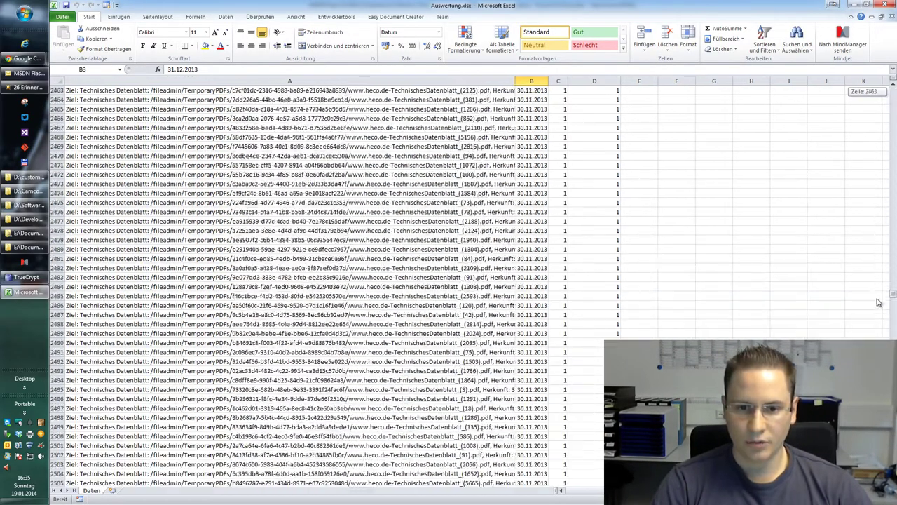
left_click_drag(880, 244, 877, 303)
left_click_drag(543, 203, 549, 239)
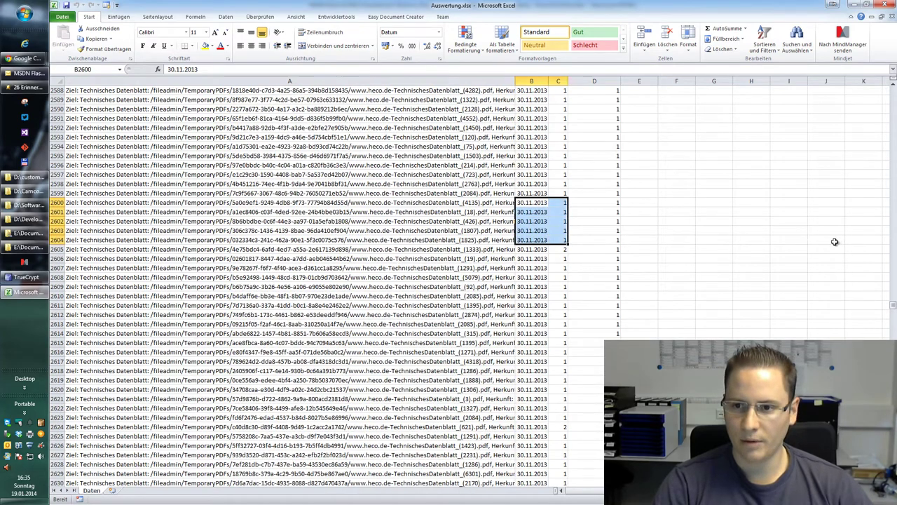
left_click_drag(891, 305, 891, 94)
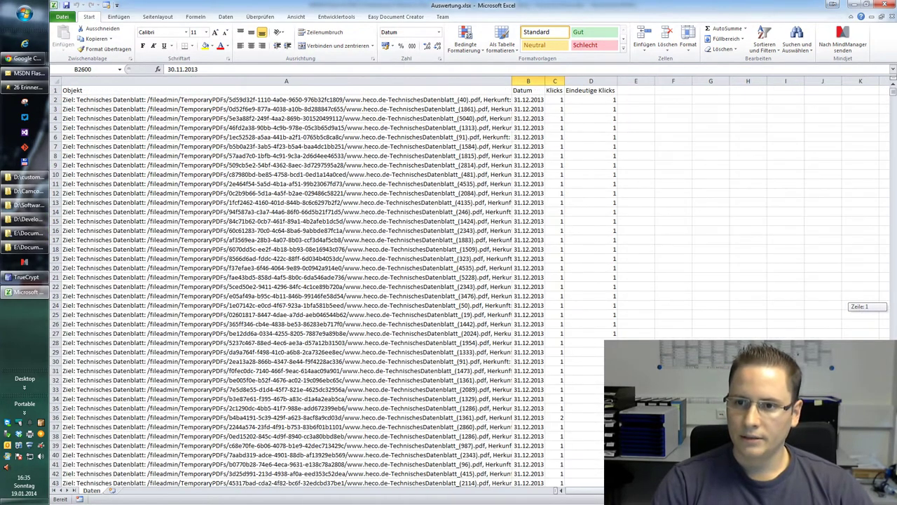
left_click(561, 77)
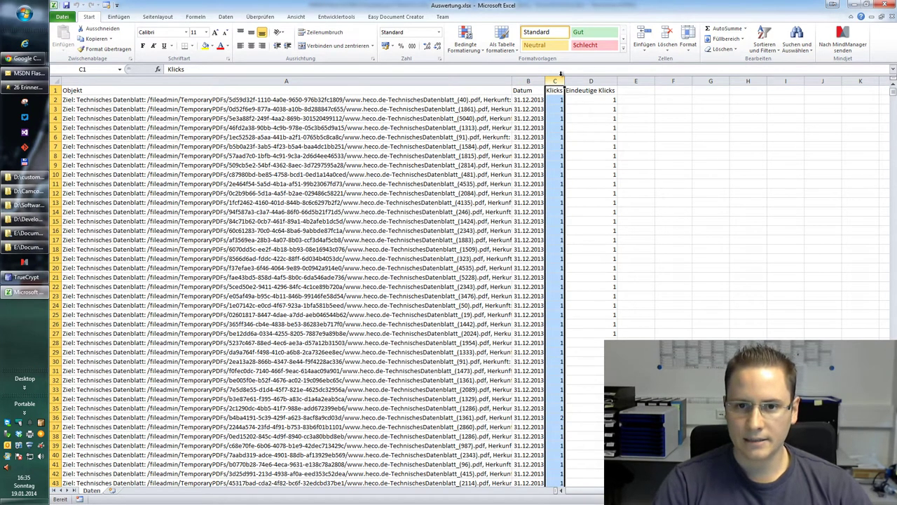
left_click(591, 81)
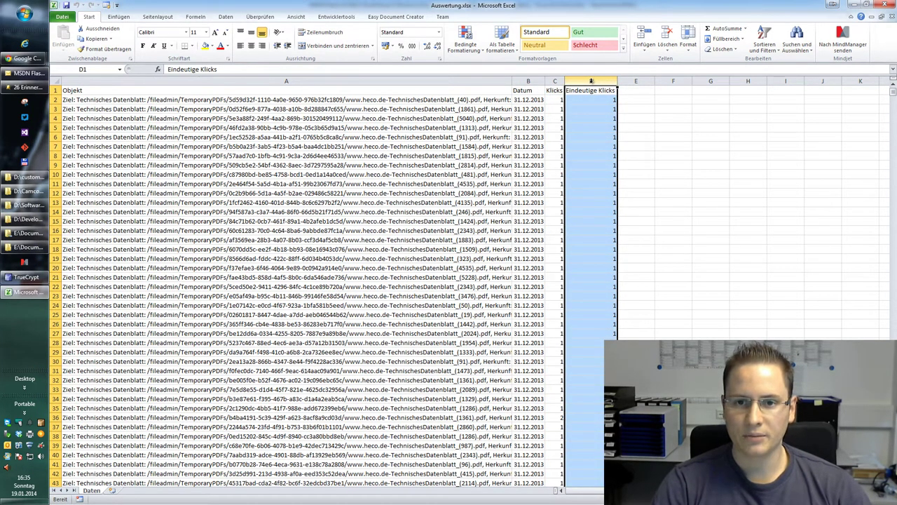
left_click(474, 100)
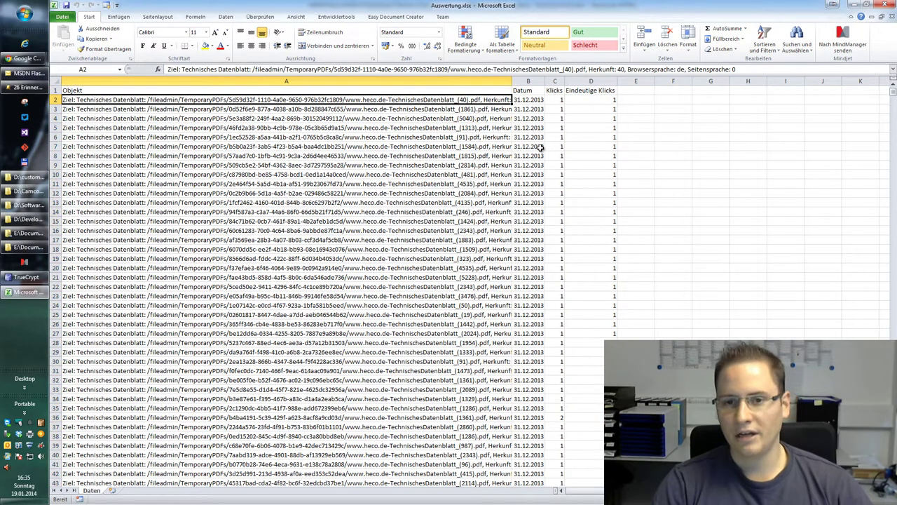
left_click(559, 99)
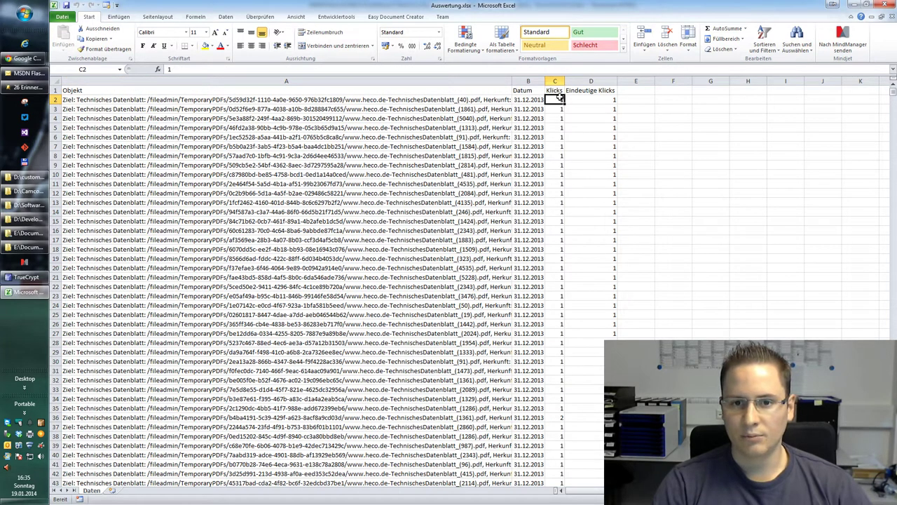
left_click(447, 100)
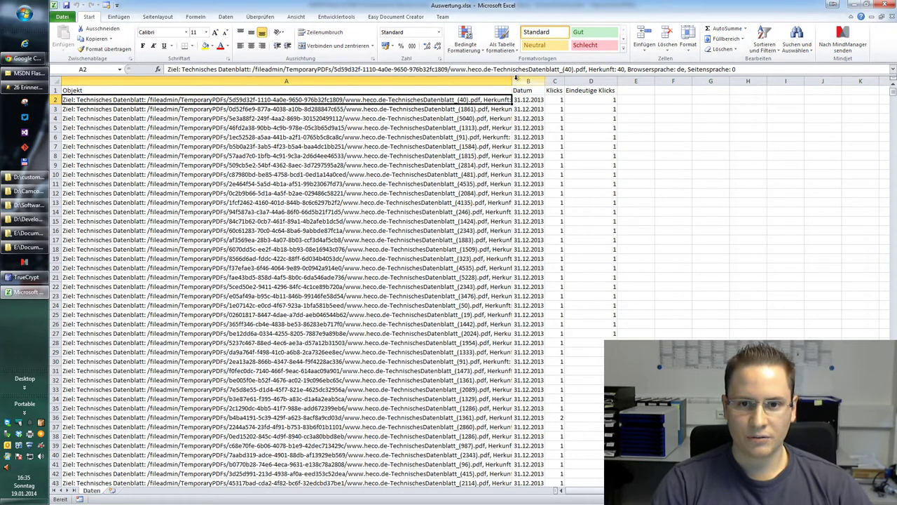
Widen column A to show full Objekt entries, then narrow it back to a moderate width.
left_click_drag(512, 81, 595, 80)
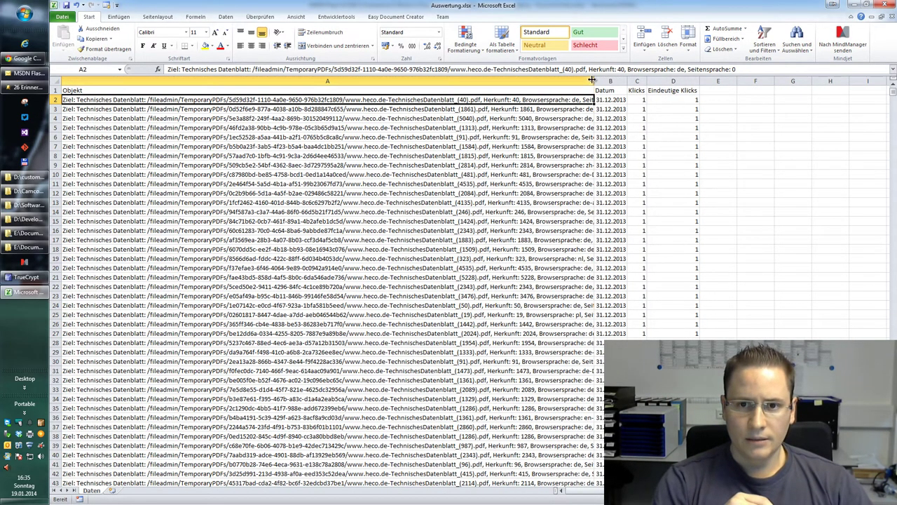
left_click_drag(592, 81, 662, 79)
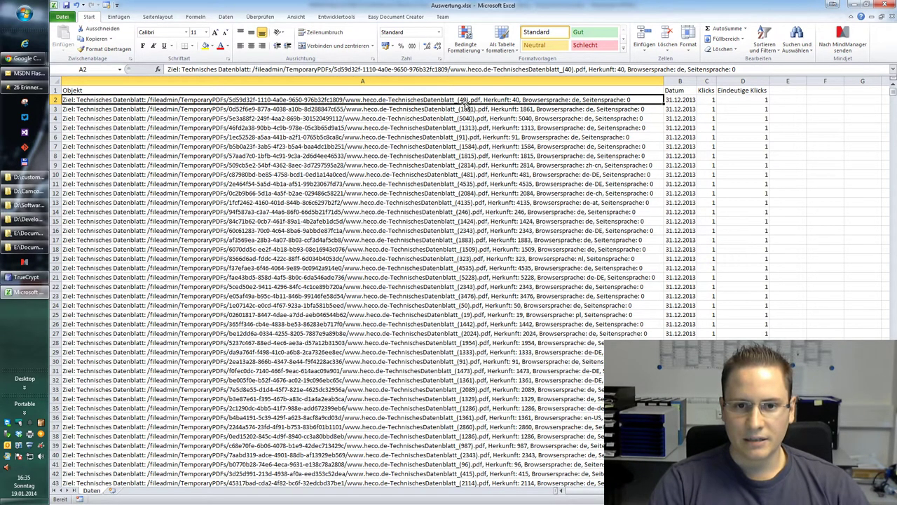
left_click(465, 109)
left_click(472, 118)
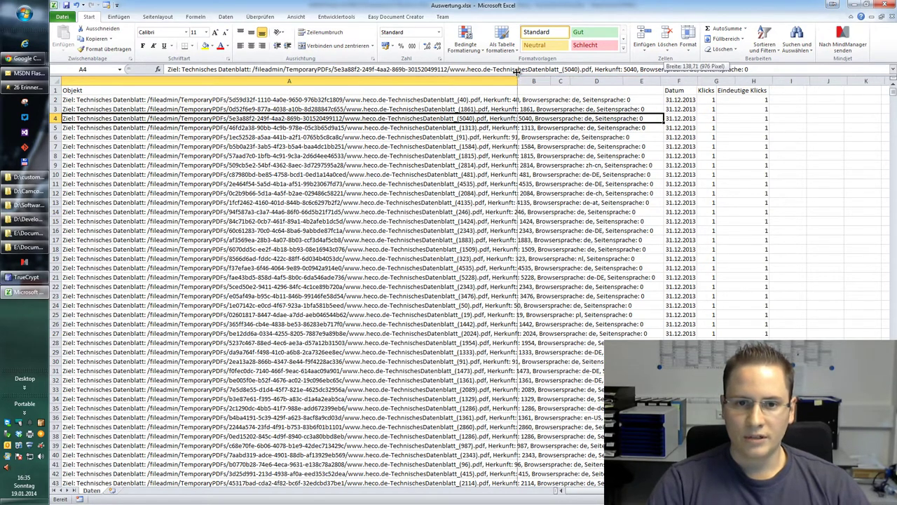
left_click_drag(663, 78, 524, 78)
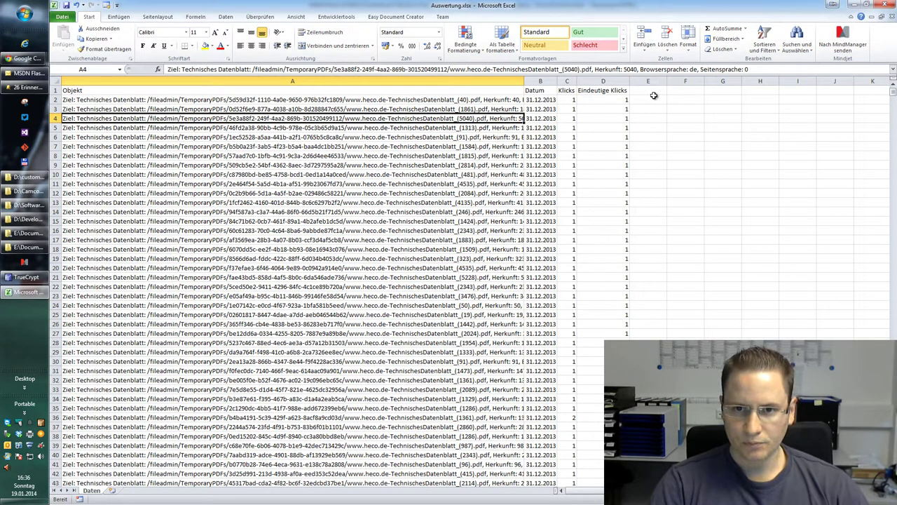
left_click(654, 98)
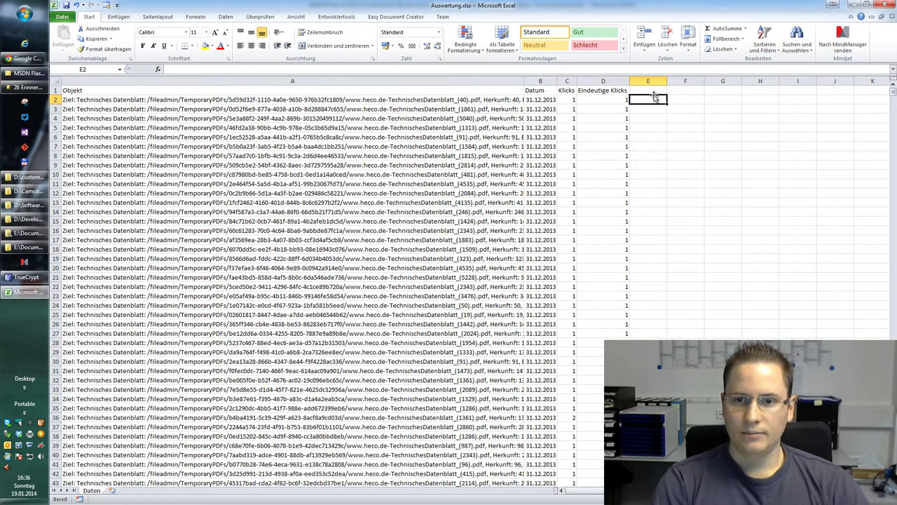
Start =FINDEN( in E2, cancel it, and leave just an equals sign in the cell.
type("=")
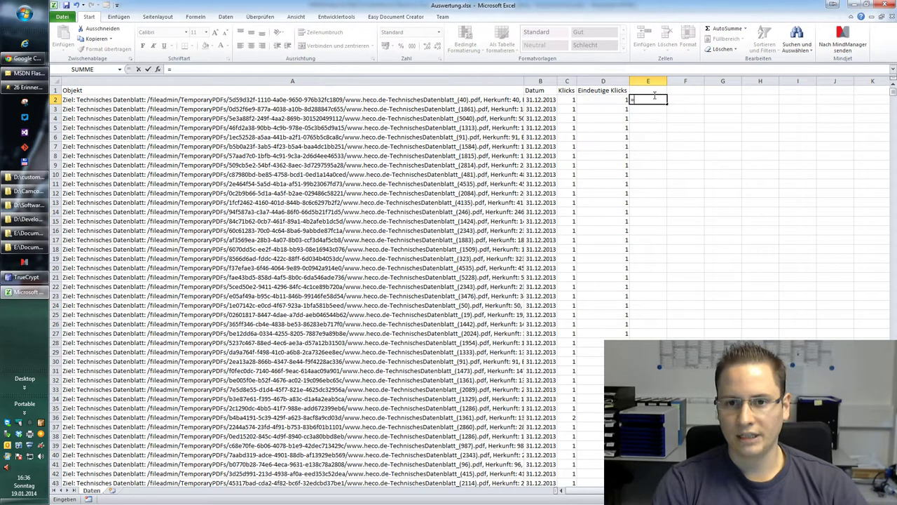
type("Fi")
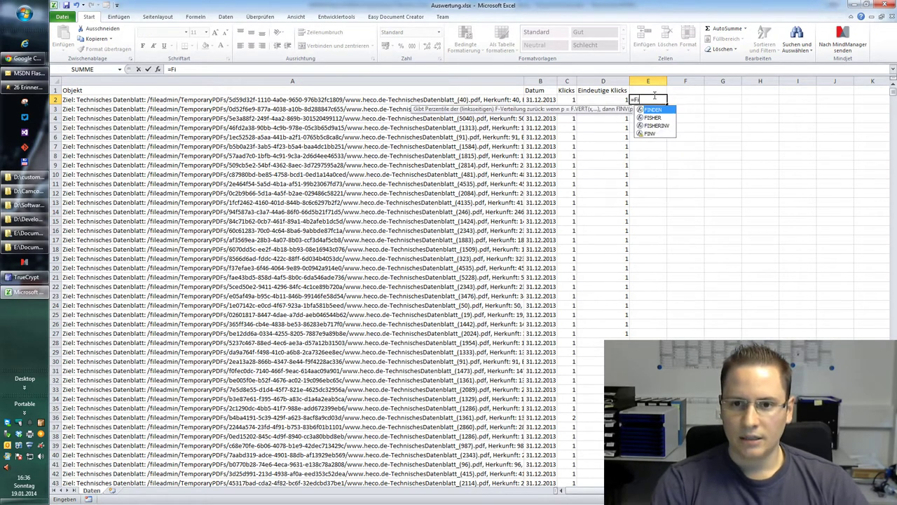
type("nden(")
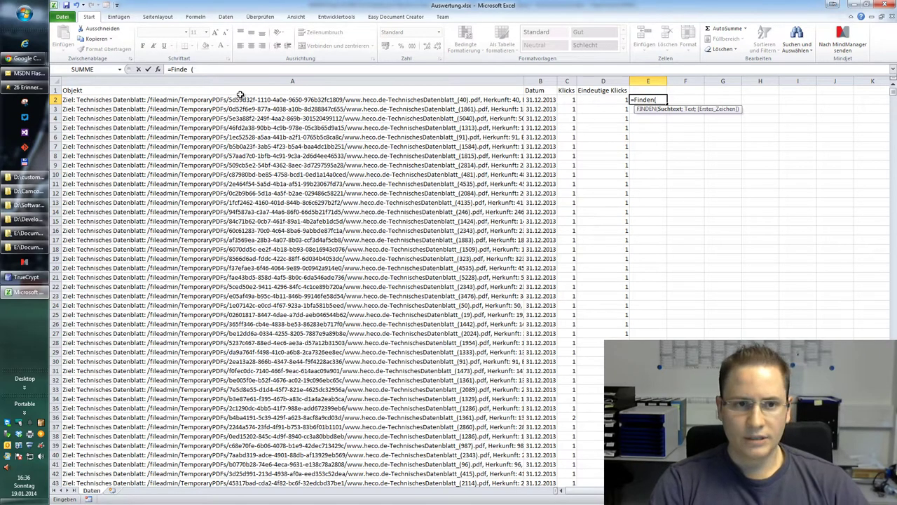
left_click(159, 69)
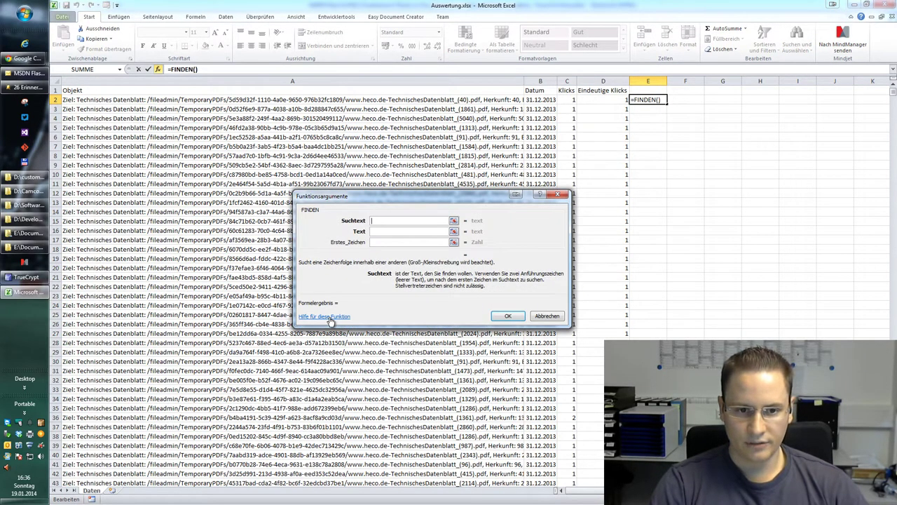
left_click(550, 315)
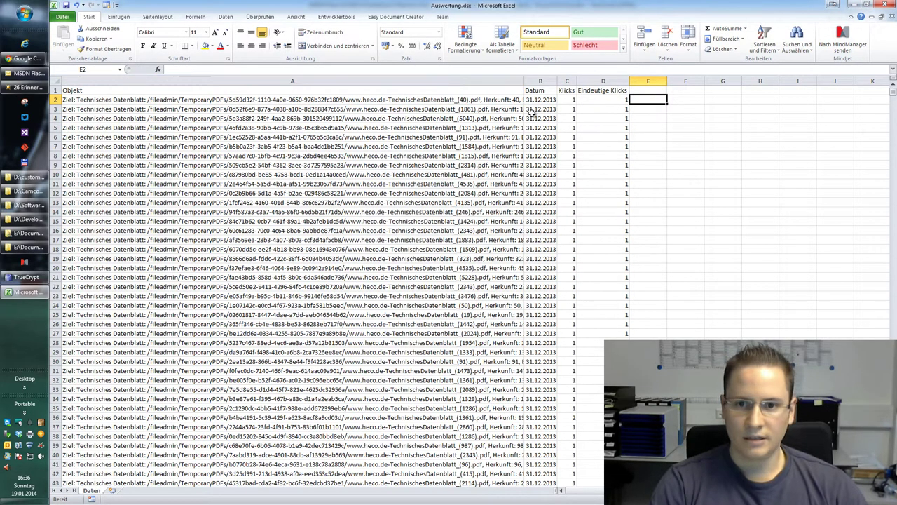
type("=")
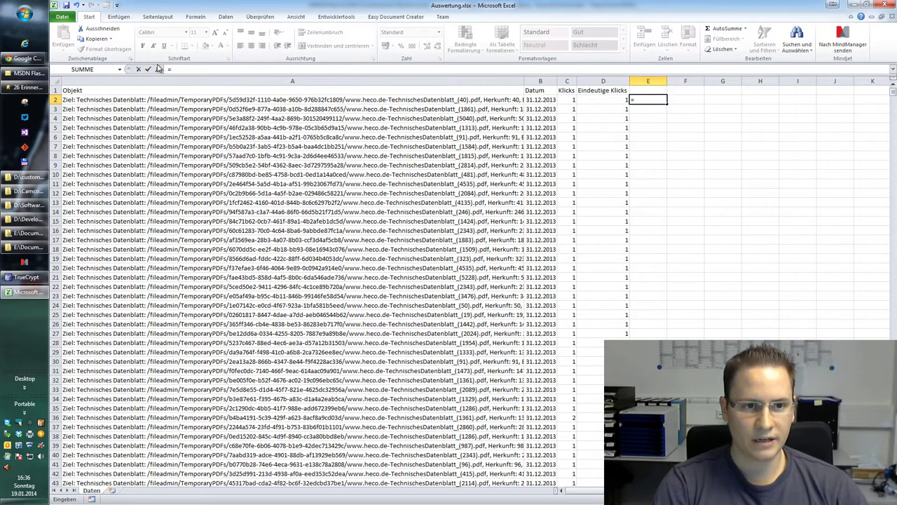
Insert the FINDEN function into E2 from the all-categories function list.
left_click(159, 68)
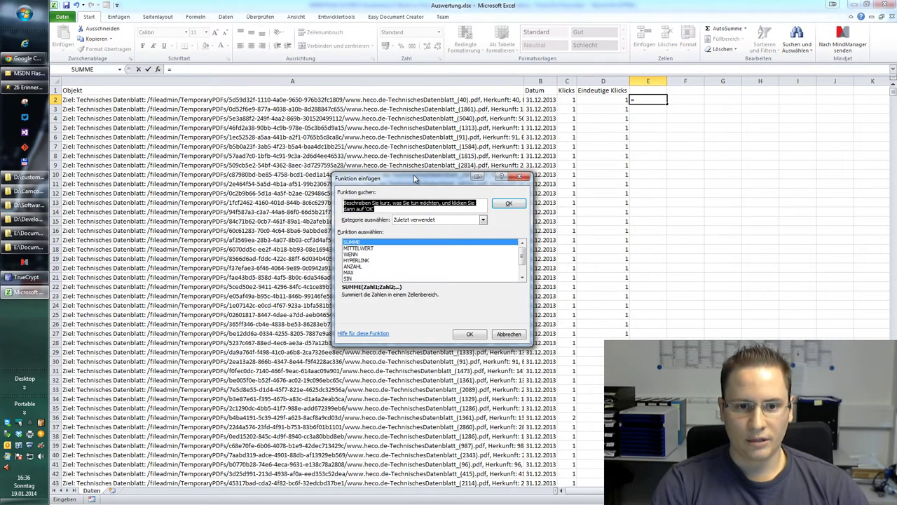
left_click(405, 248)
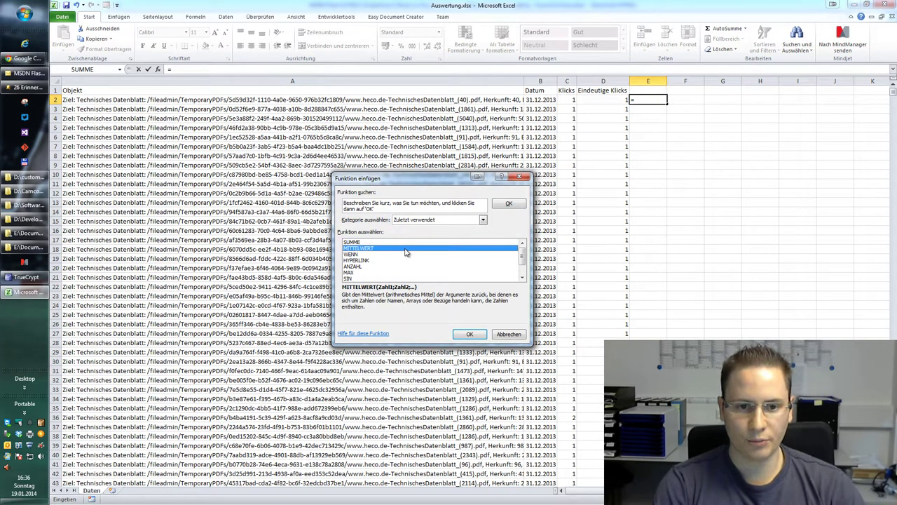
left_click(434, 220)
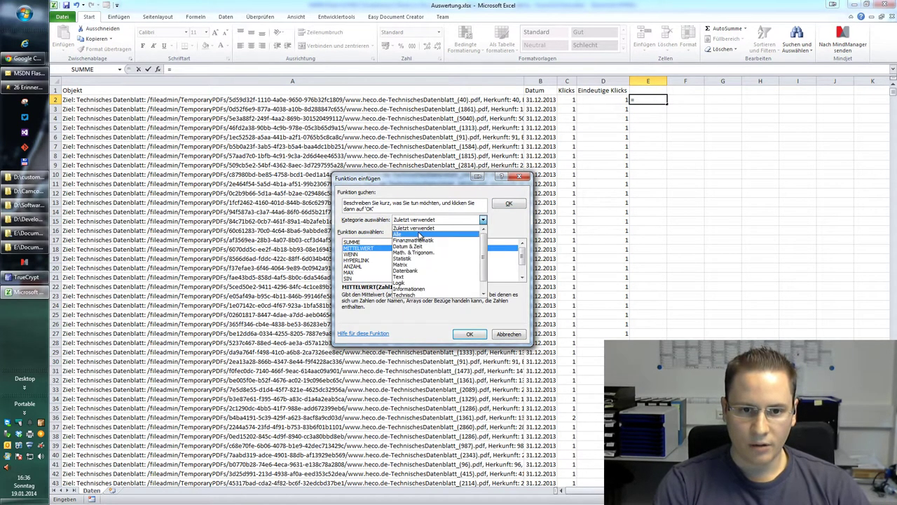
left_click(421, 232)
left_click(375, 260)
type("fi")
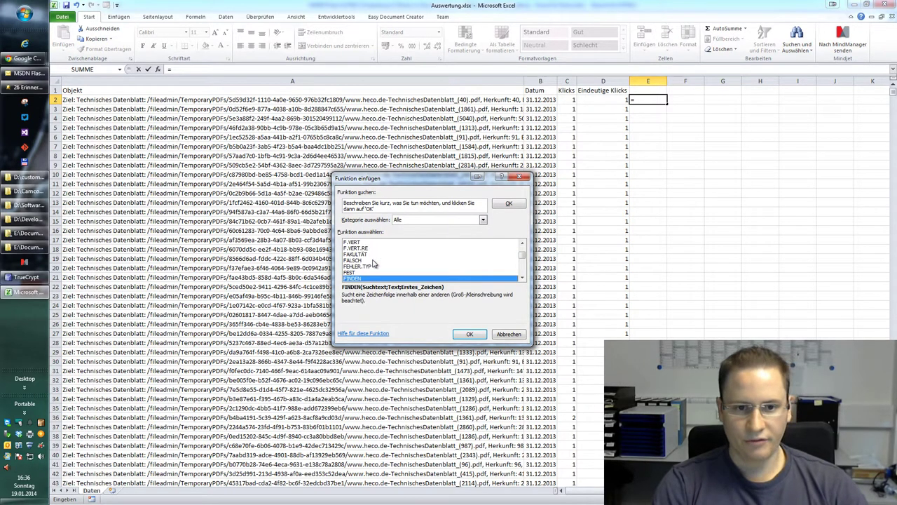
left_click(461, 333)
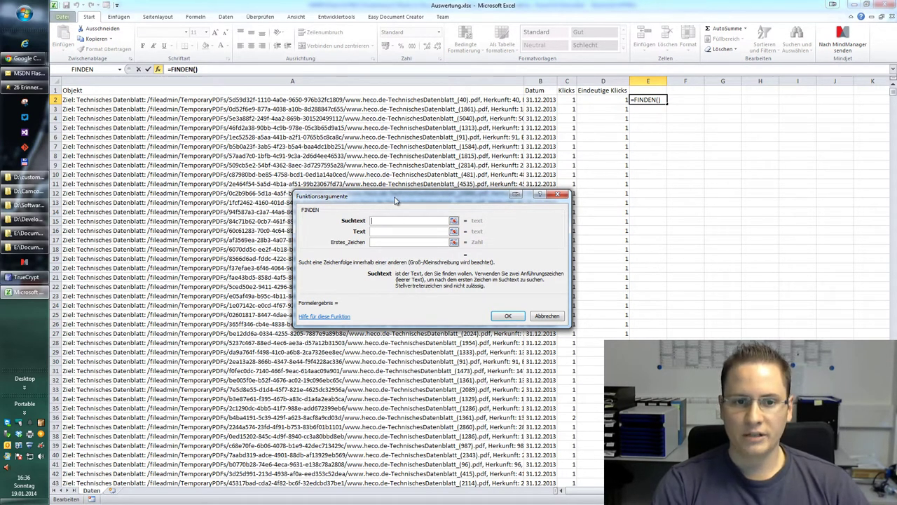
left_click_drag(394, 197, 458, 165)
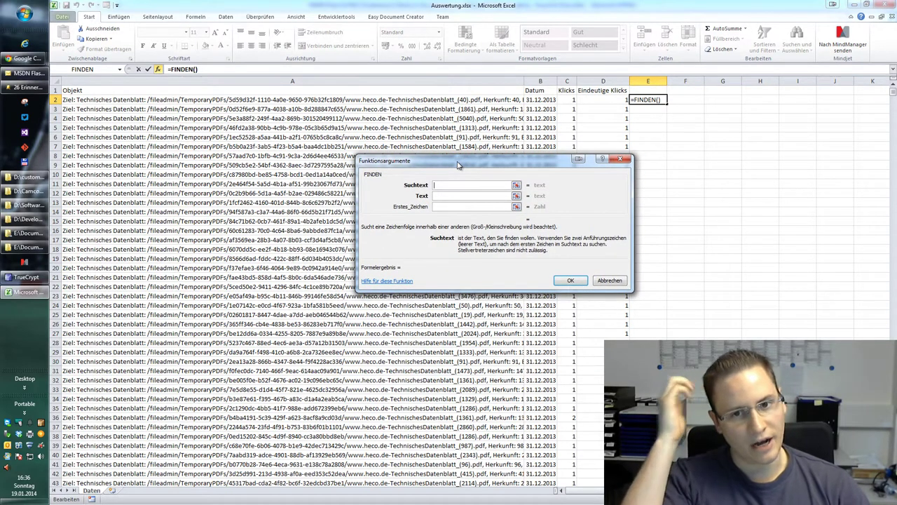
Read the Excel help article on FINDEN, then close it to return to the arguments.
left_click(393, 282)
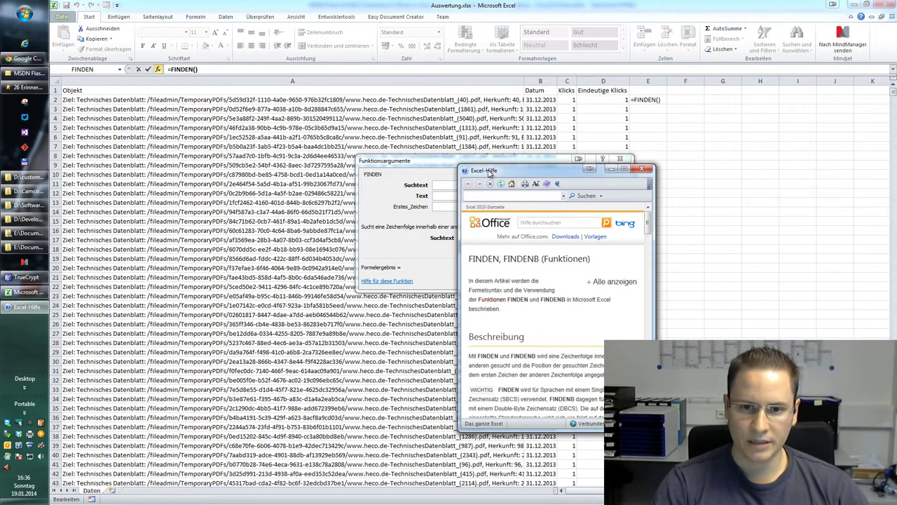
mouse_move(653, 237)
left_mouse_down()
mouse_move(750, 239)
mouse_move(749, 257)
left_mouse_up()
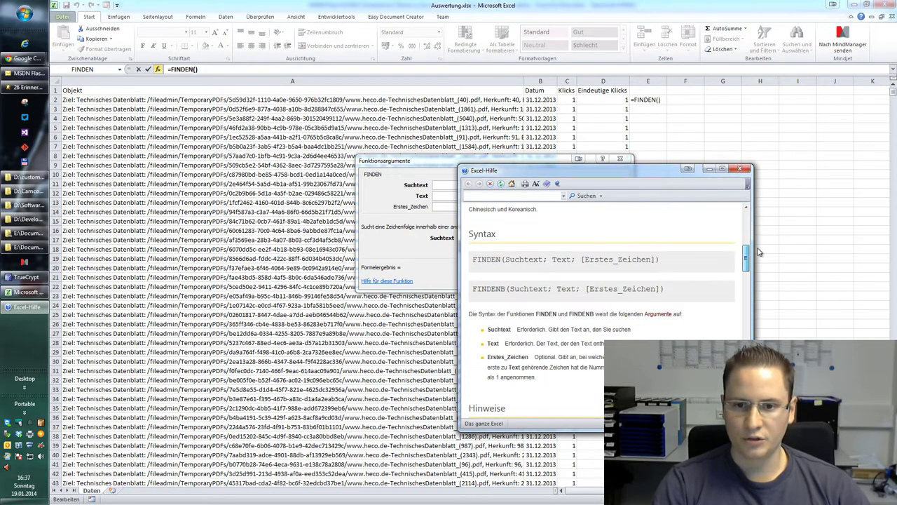
left_click(746, 169)
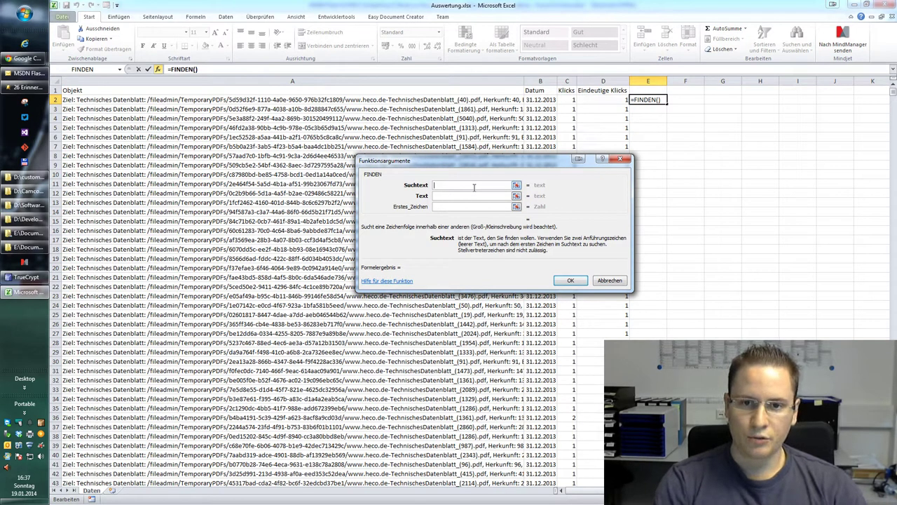
Fill FINDEN with Suchtext "(", Text A2 and Erstes_Zeichen 0, and confirm it.
type("(")
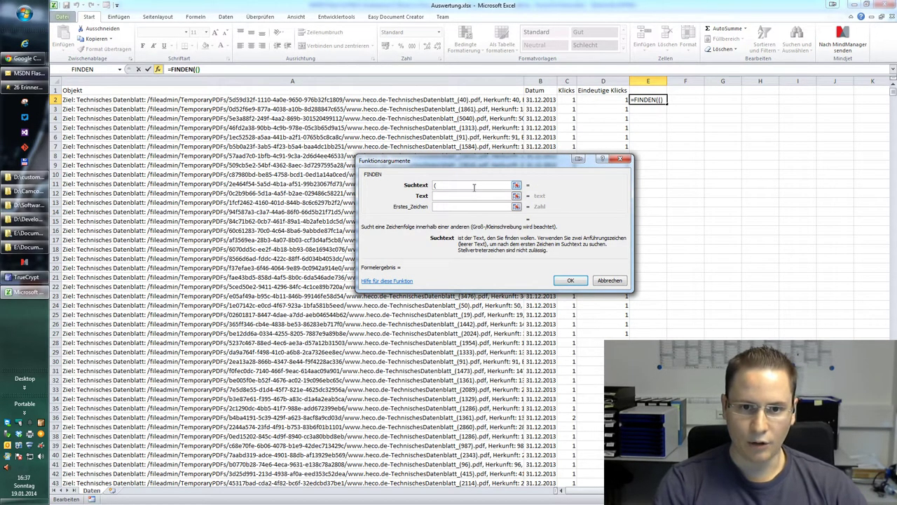
left_click(455, 197)
key("shift+Tab")
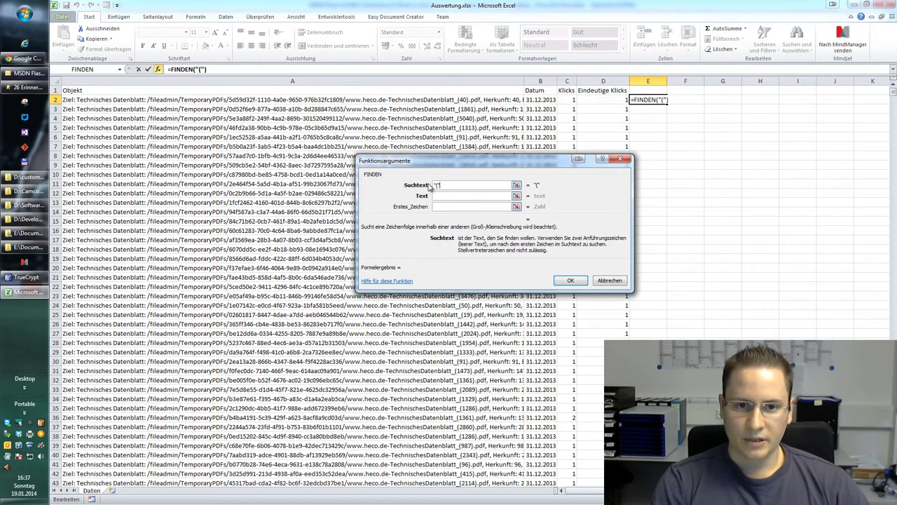
left_click(448, 198)
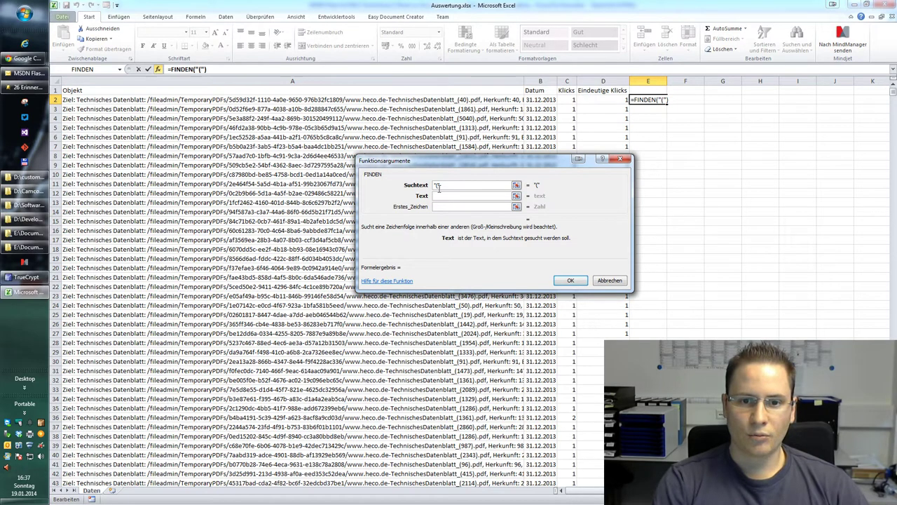
key("Tab")
left_click(434, 100)
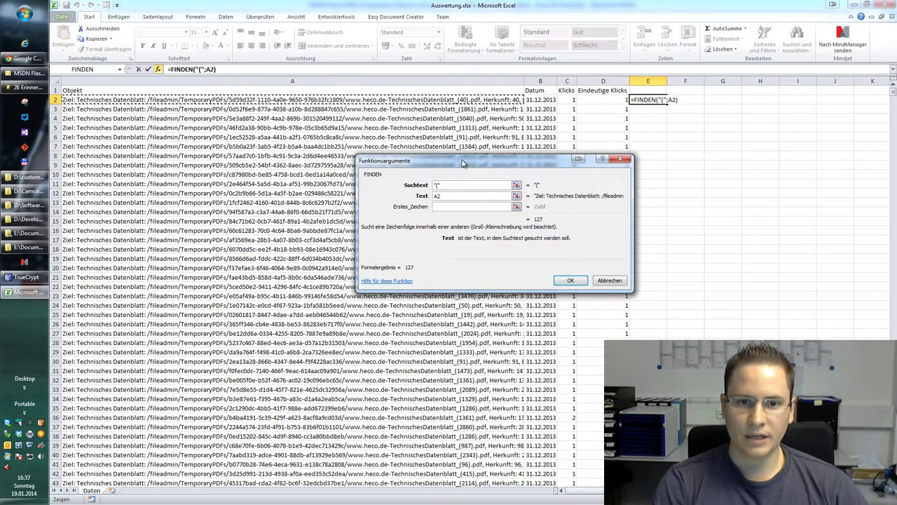
left_click(452, 205)
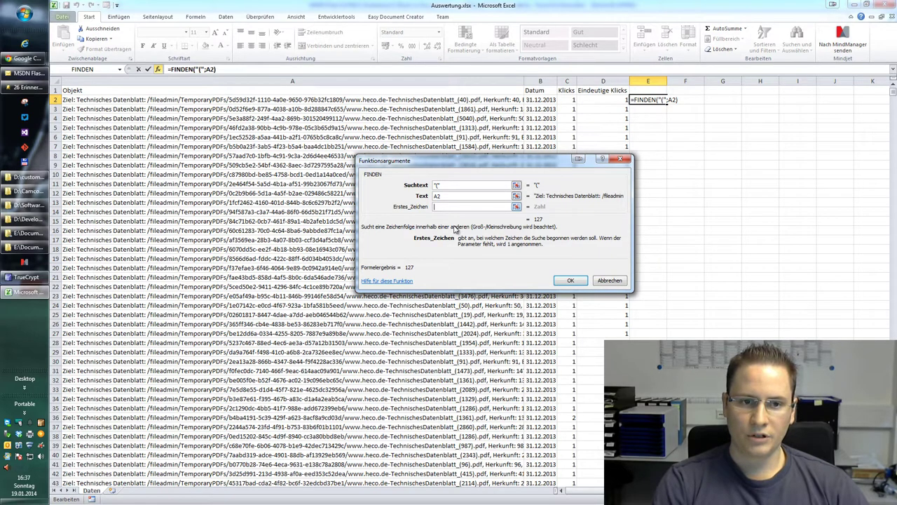
key("Tab")
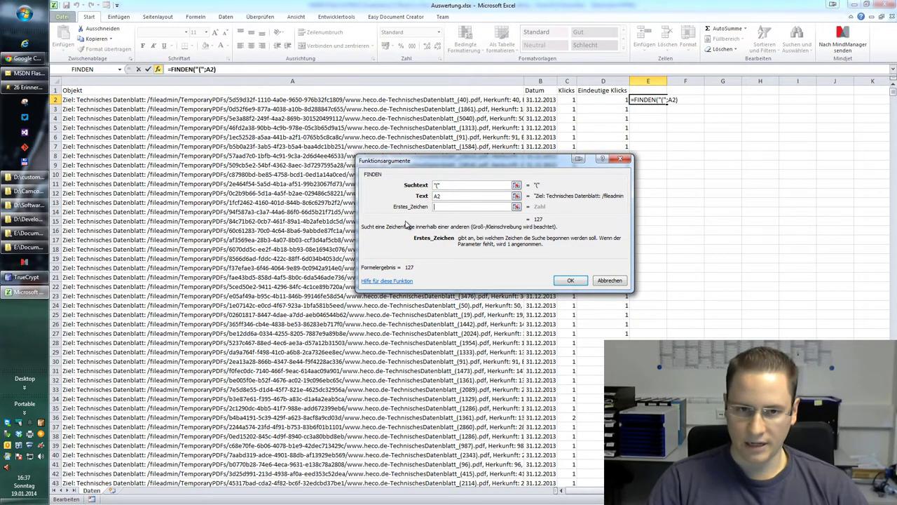
type(";0")
left_click(568, 281)
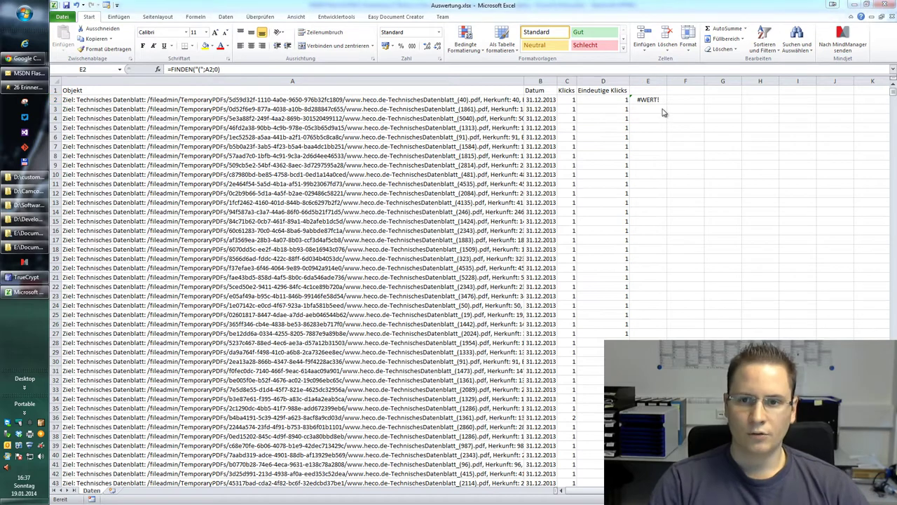
Correct Erstes_Zeichen to 1 so E2 returns 127 instead of #WERT!
left_click(158, 71)
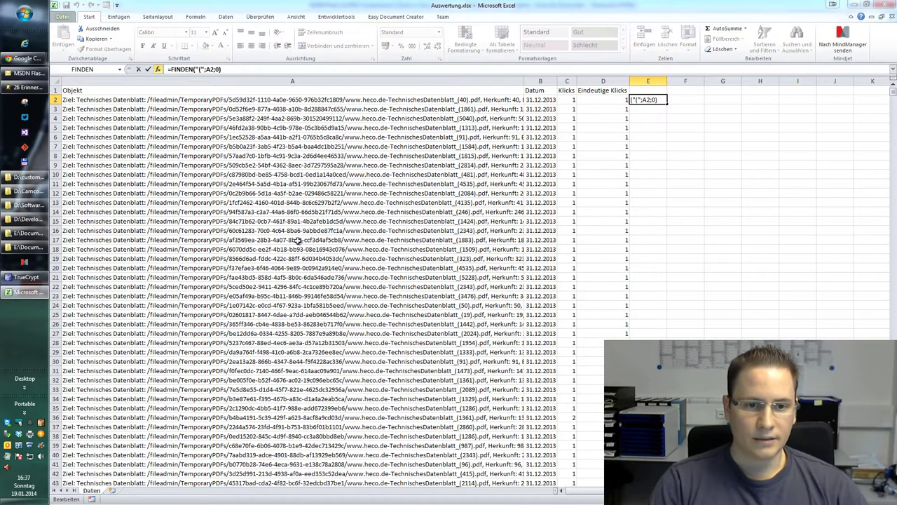
left_click(455, 206)
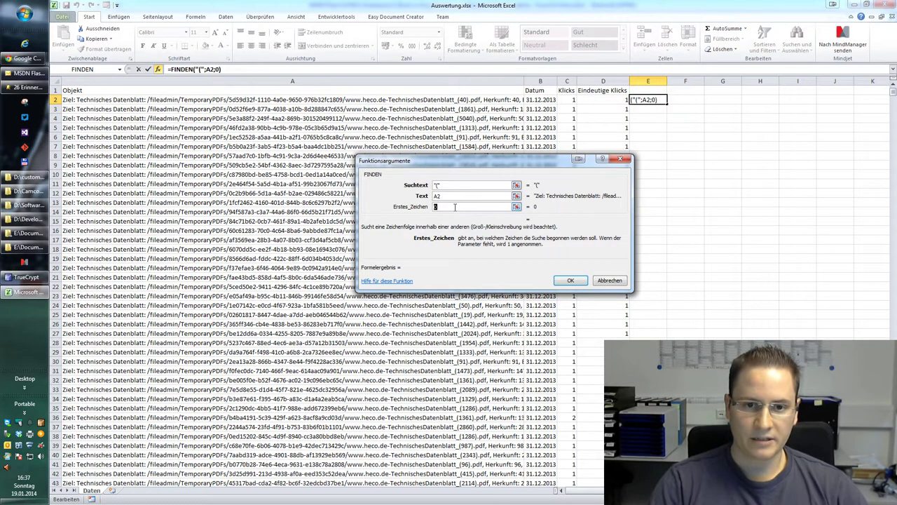
type("1")
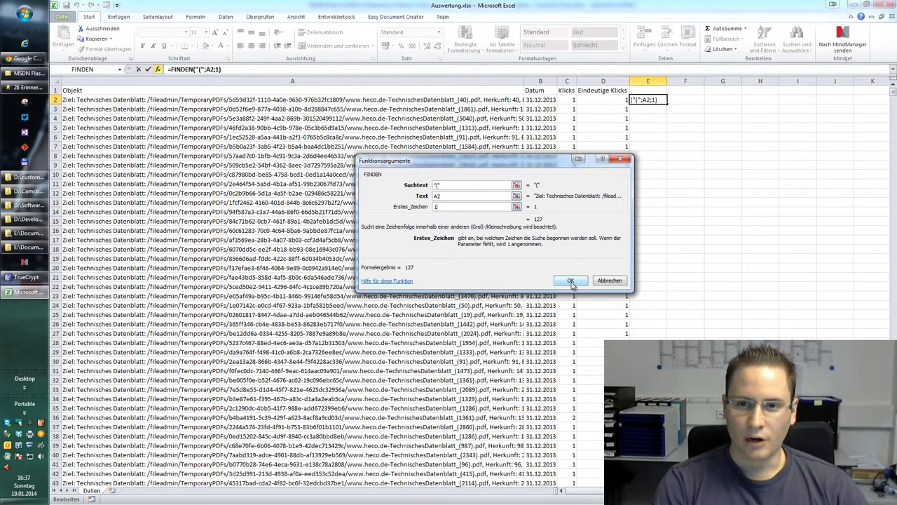
left_click(571, 281)
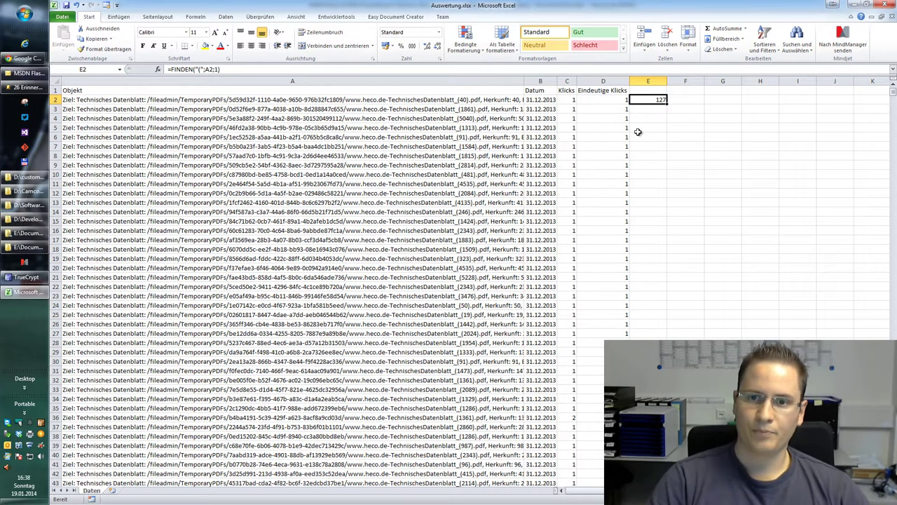
Enter =FINDEN(")";A2;1) in F2, returning 130, and check the E2 and F2 formulas.
key("Right")
type("=")
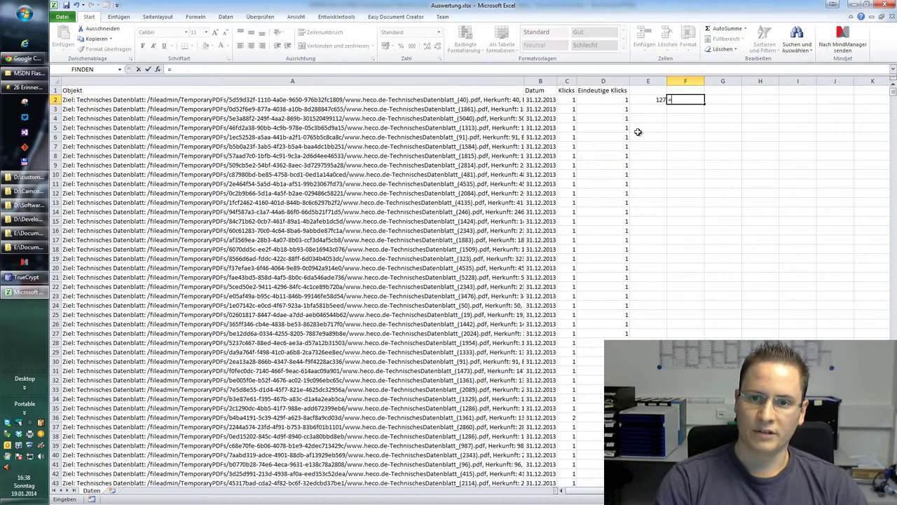
type("Finden")
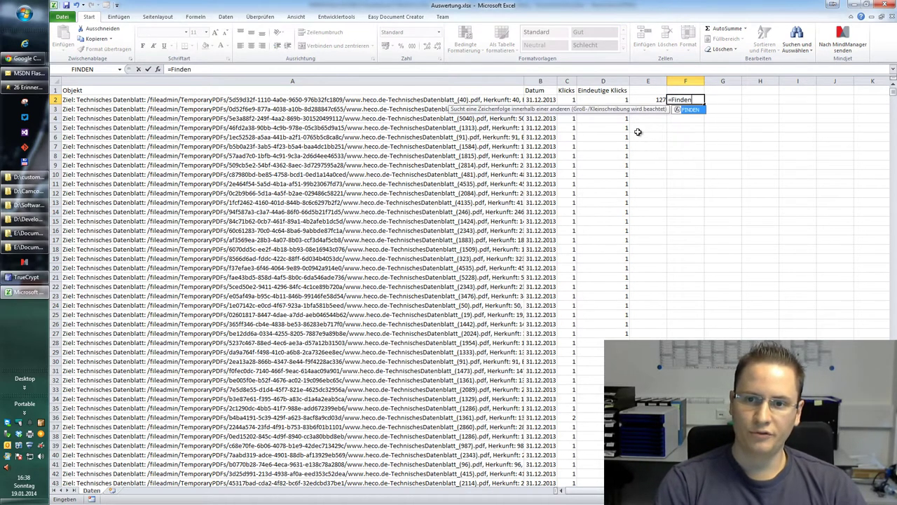
type("(\"")
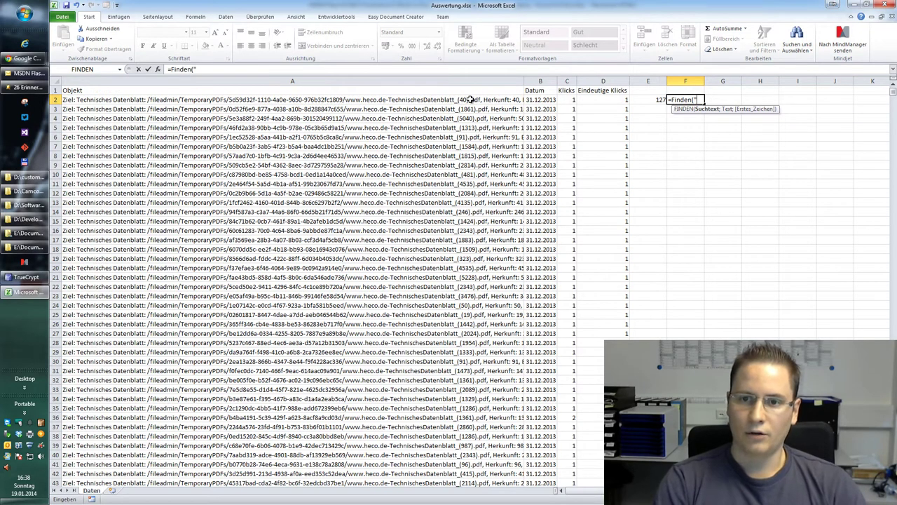
type("(\";")
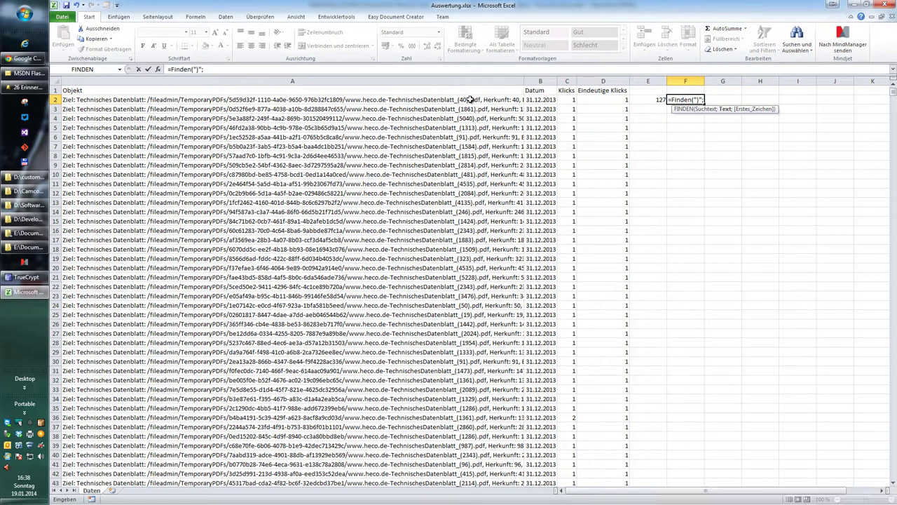
left_click(471, 98)
type(";1)")
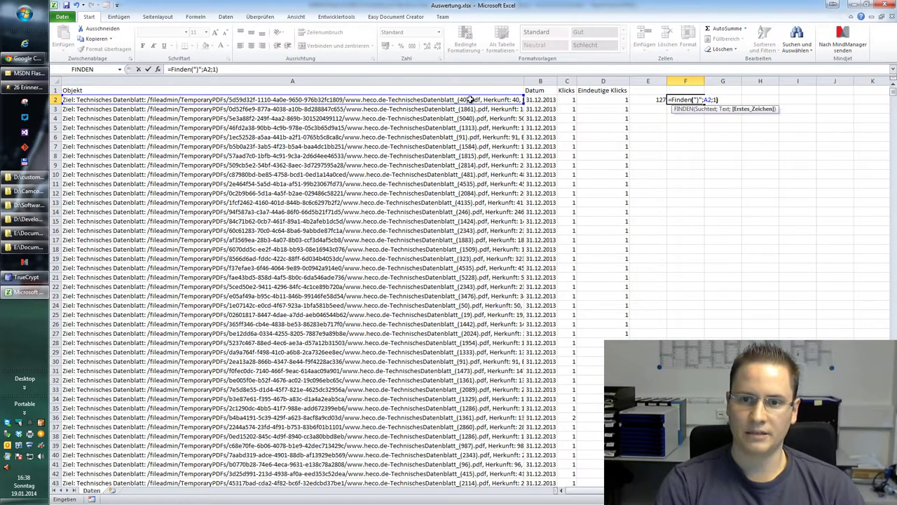
key("Return")
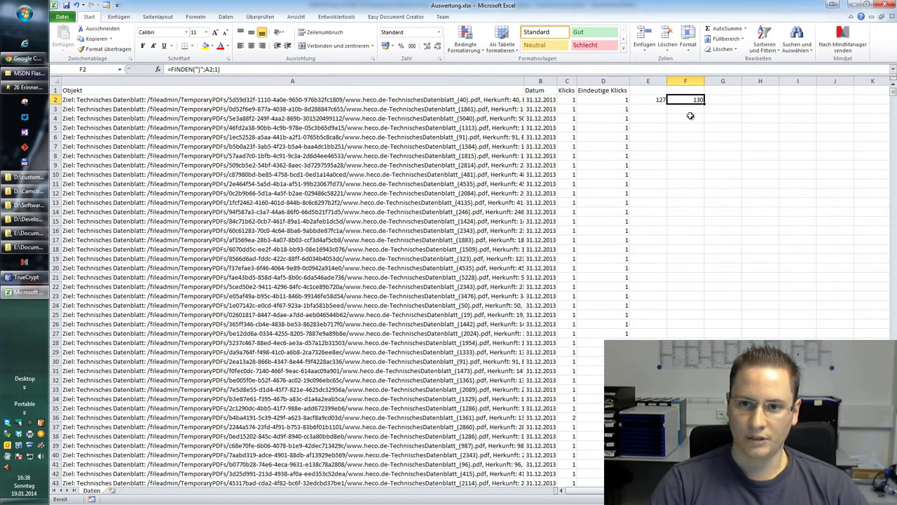
left_click(723, 101)
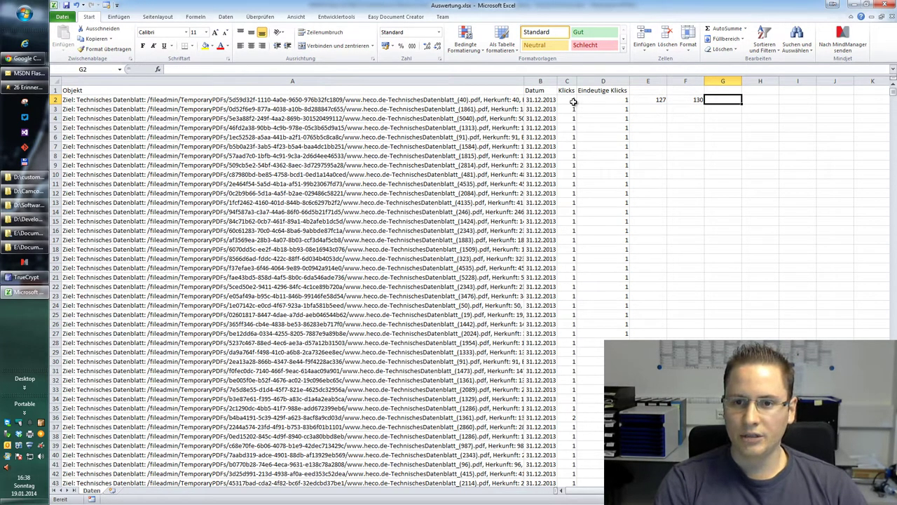
left_click(661, 101)
left_click(689, 102)
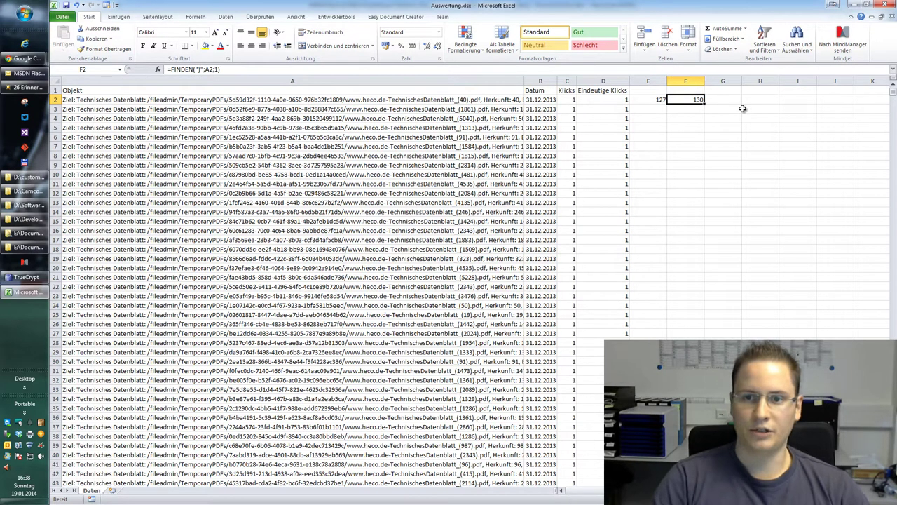
Enter =TEIL(A2;E2;F2-E2) in G2 via the argument dialog, returning (40.
left_click(741, 105)
type("=")
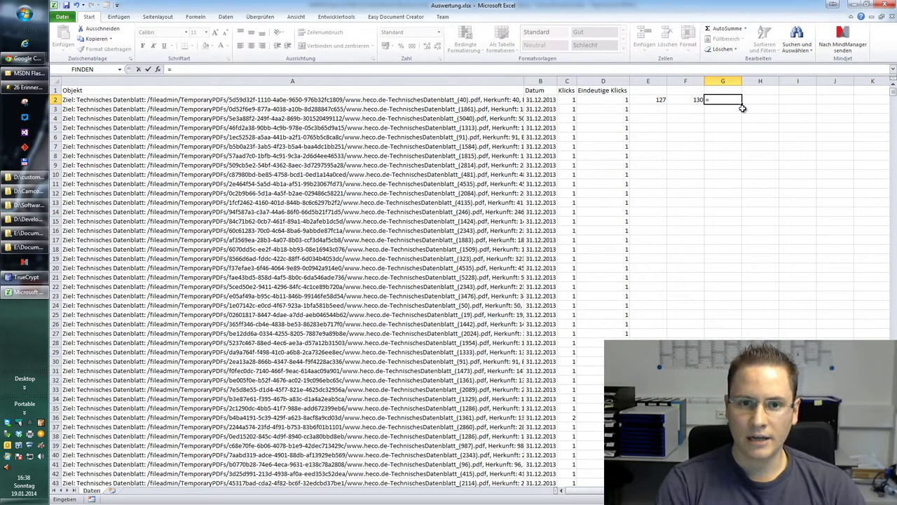
type("Te")
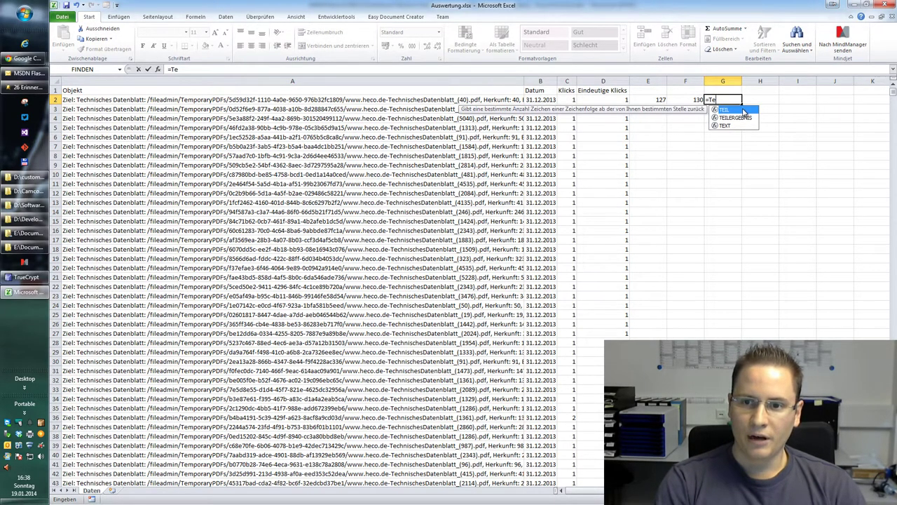
type("il(")
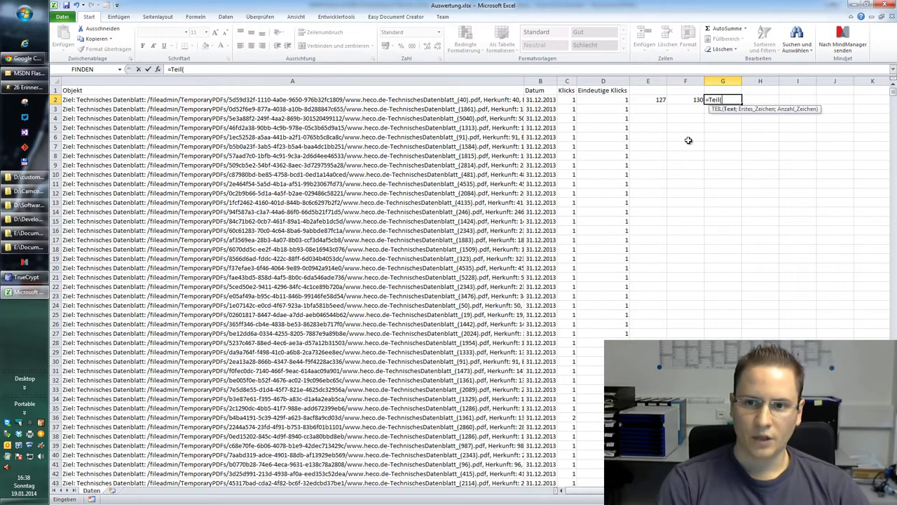
left_click(157, 68)
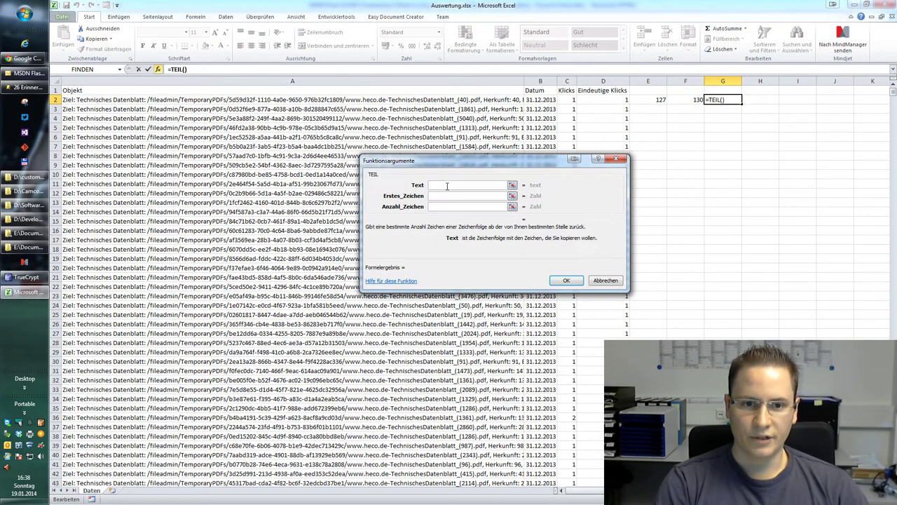
left_click(433, 99)
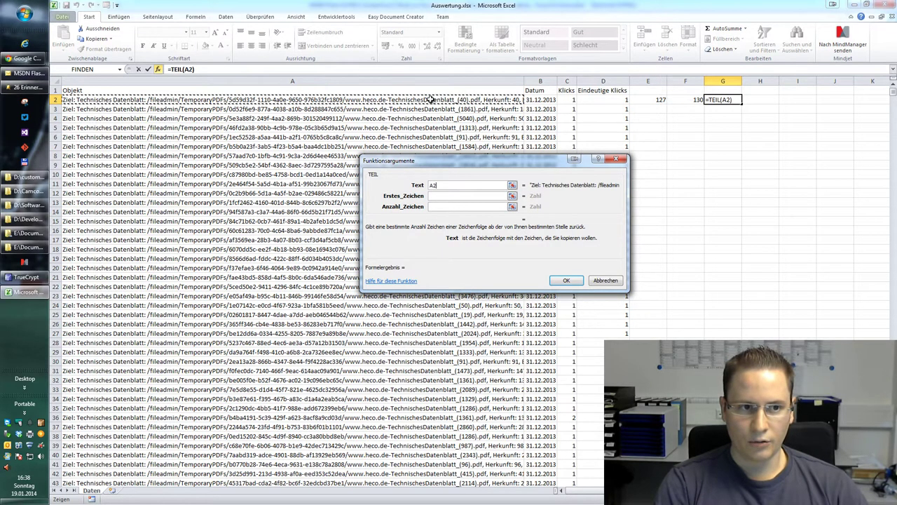
left_click(484, 196)
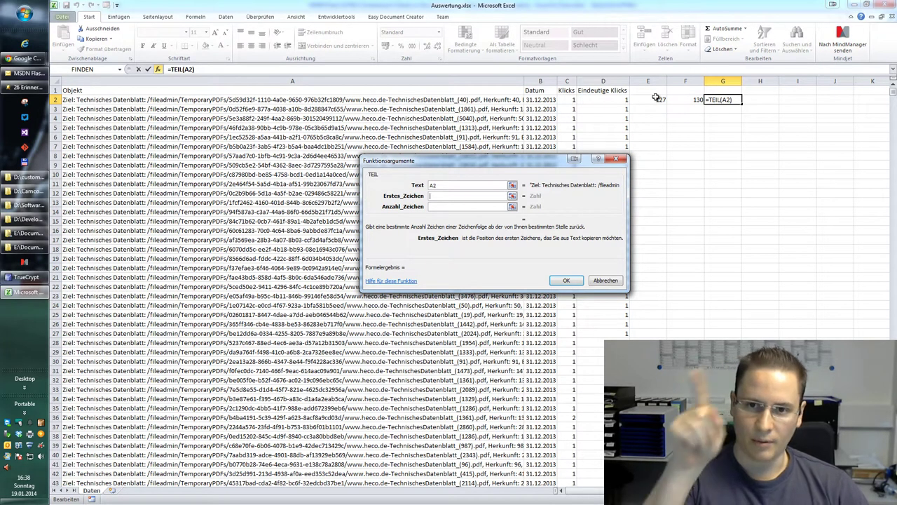
left_click(656, 99)
key("Tab")
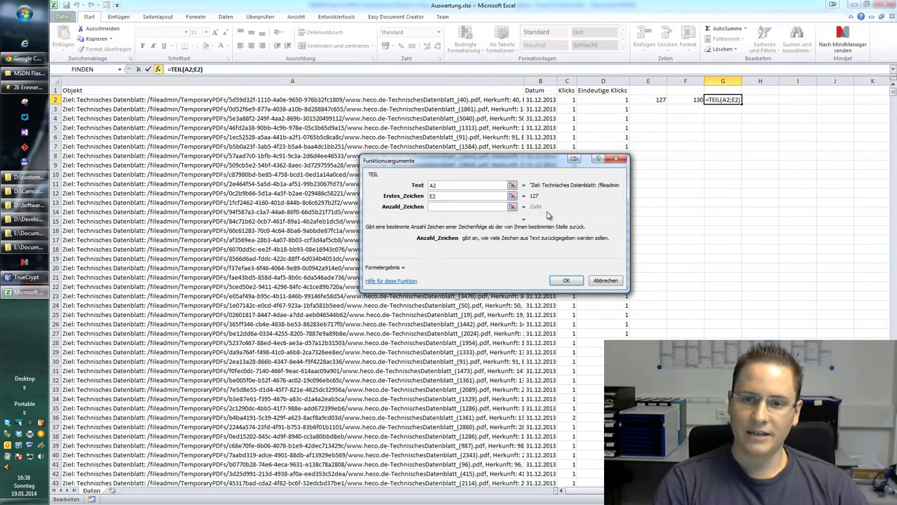
left_click(691, 100)
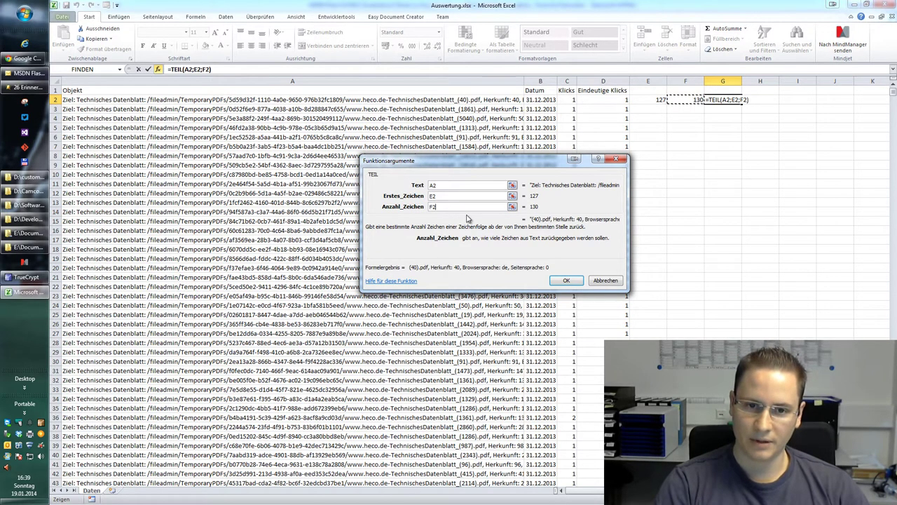
type("-")
left_click(659, 99)
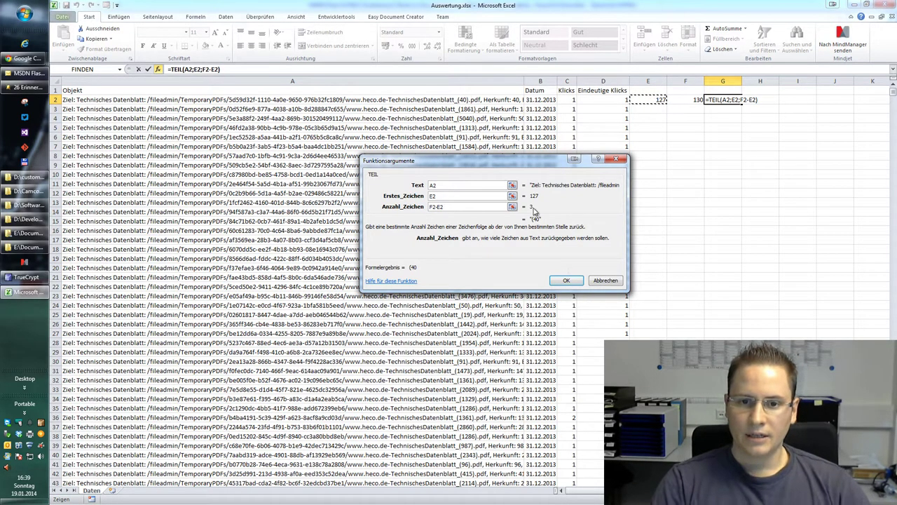
left_click(567, 281)
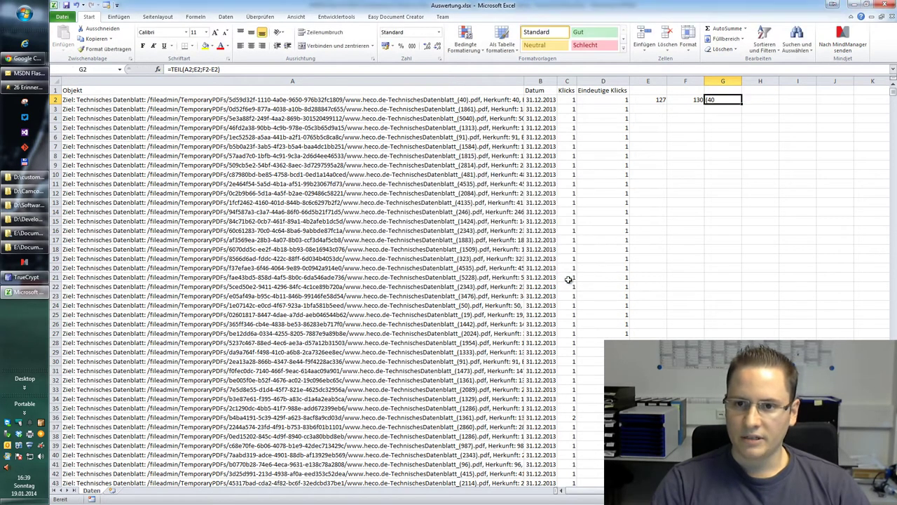
Append +1 to E2's formula, =FINDEN("(";A2;1)+1, so E2 shows 128 and G2 shows 40.
left_click(724, 127)
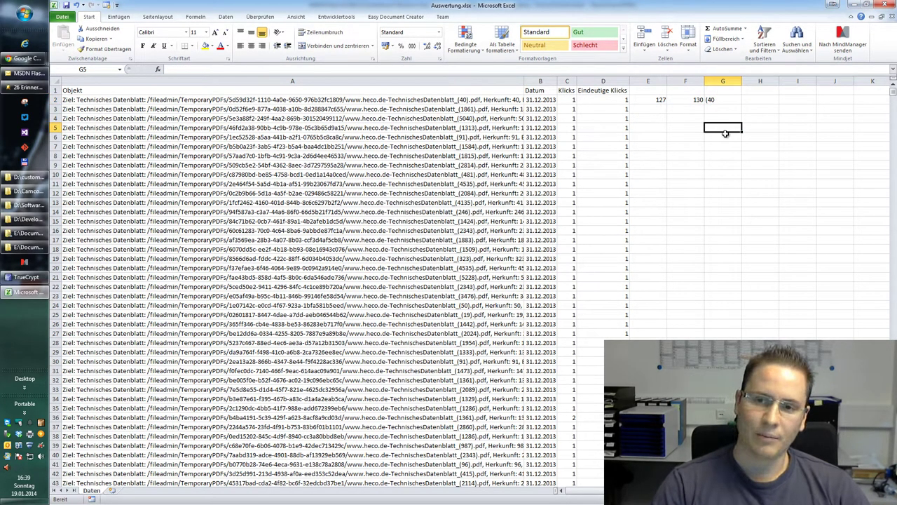
left_click(719, 100)
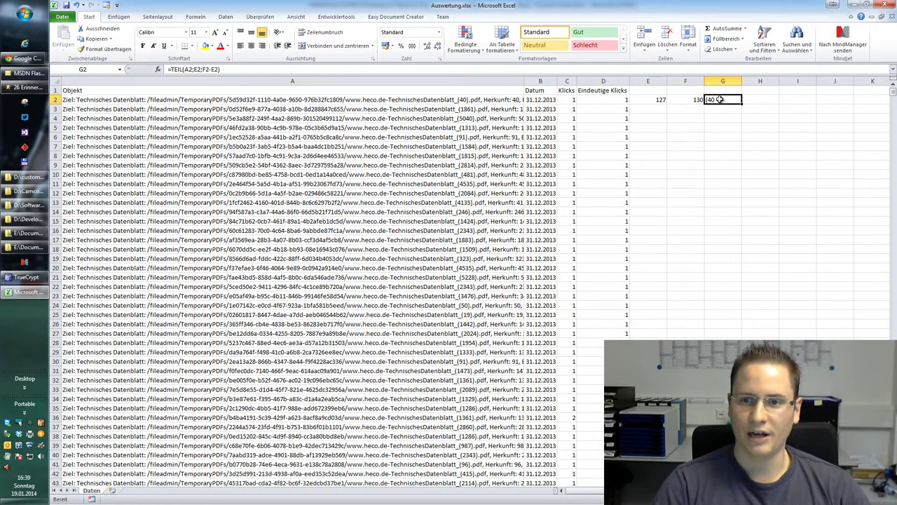
key("Left")
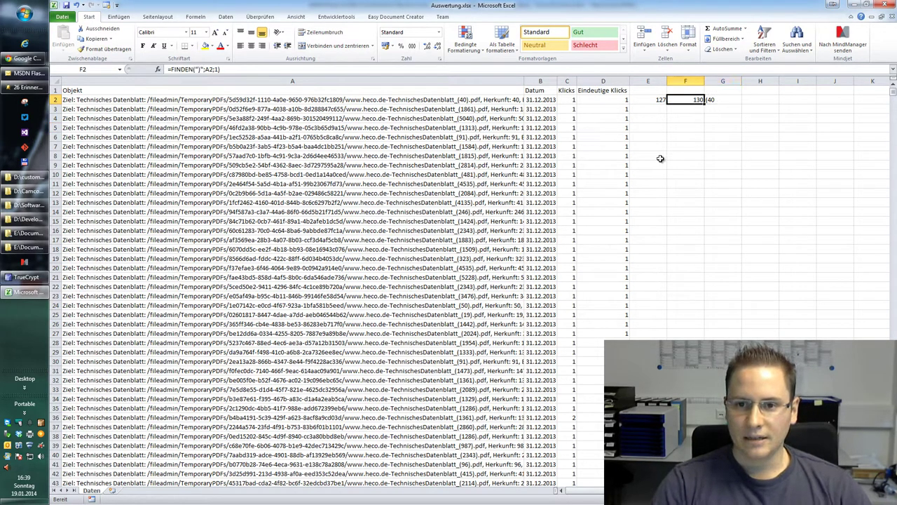
key("Left")
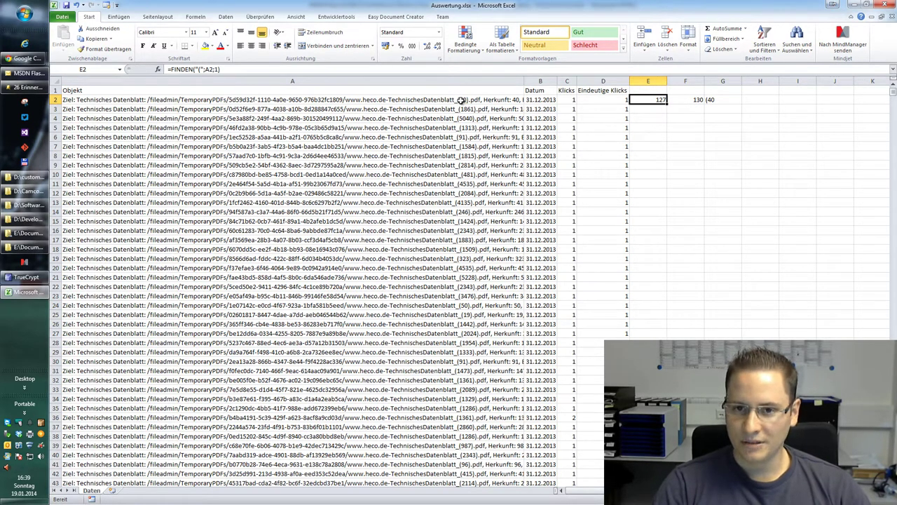
key("F2")
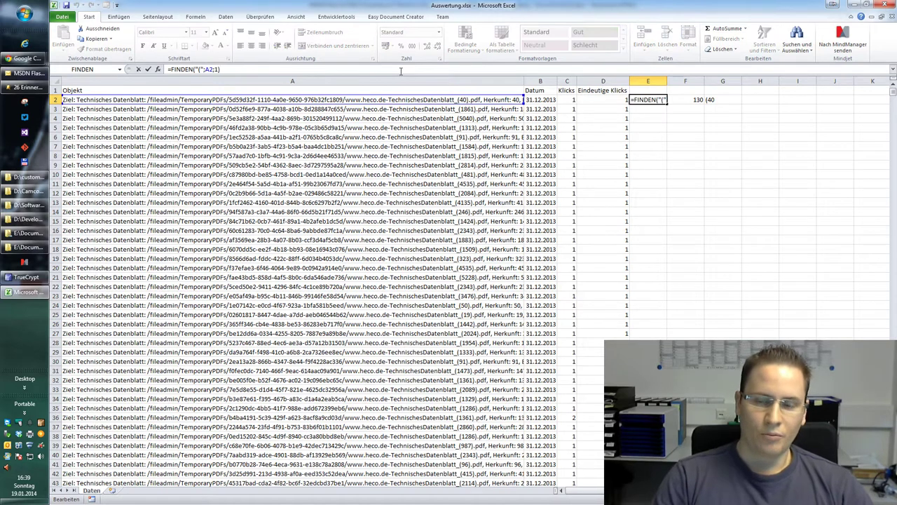
type("+1")
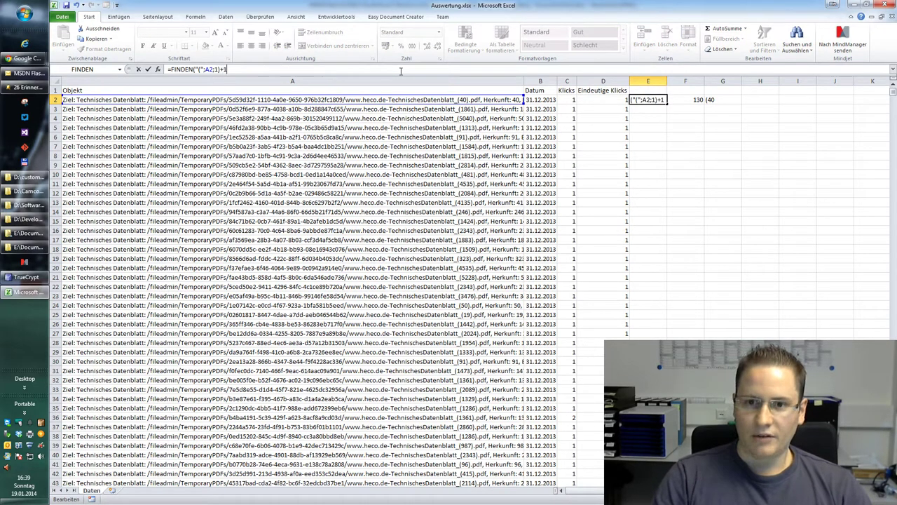
key("Return")
key("Up")
key("Right")
key("Right")
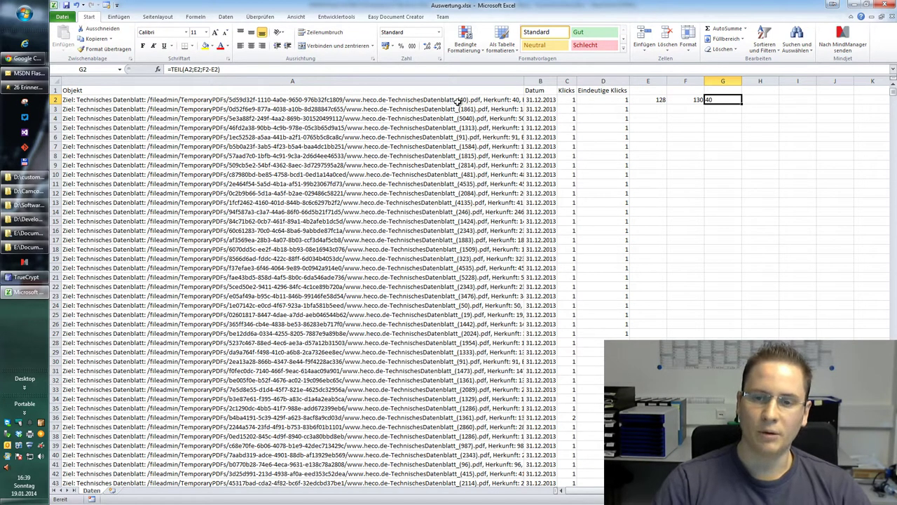
left_click(688, 100)
left_click(664, 100)
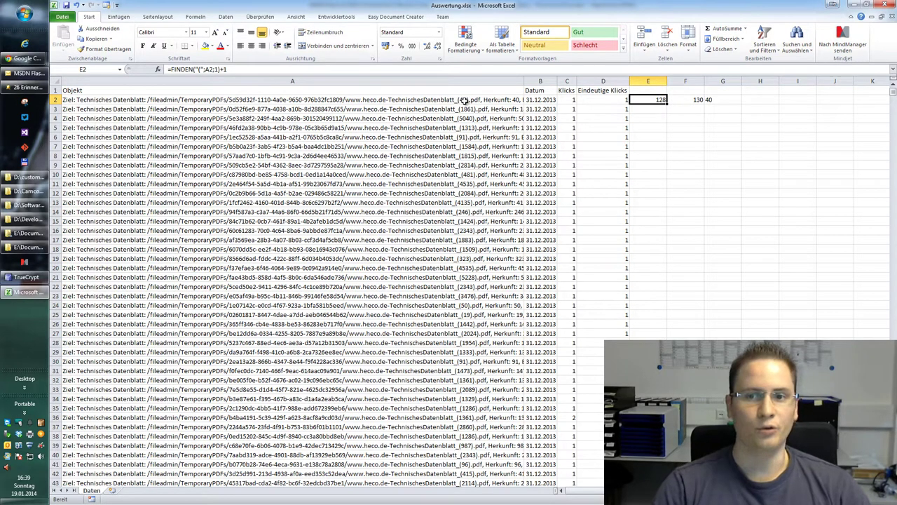
left_click(715, 100)
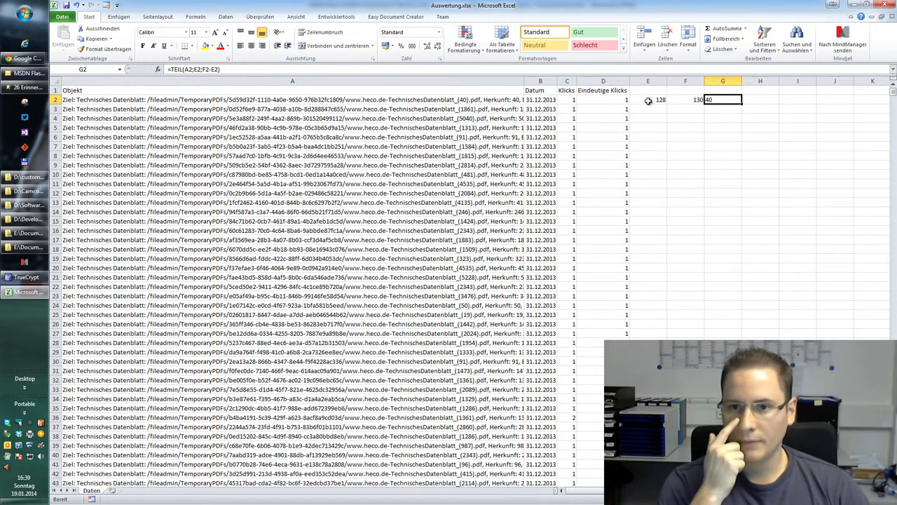
Fill the E2:G2 formulas down to the last data row so column G lists numbers like 1861.
left_click_drag(649, 100, 712, 101)
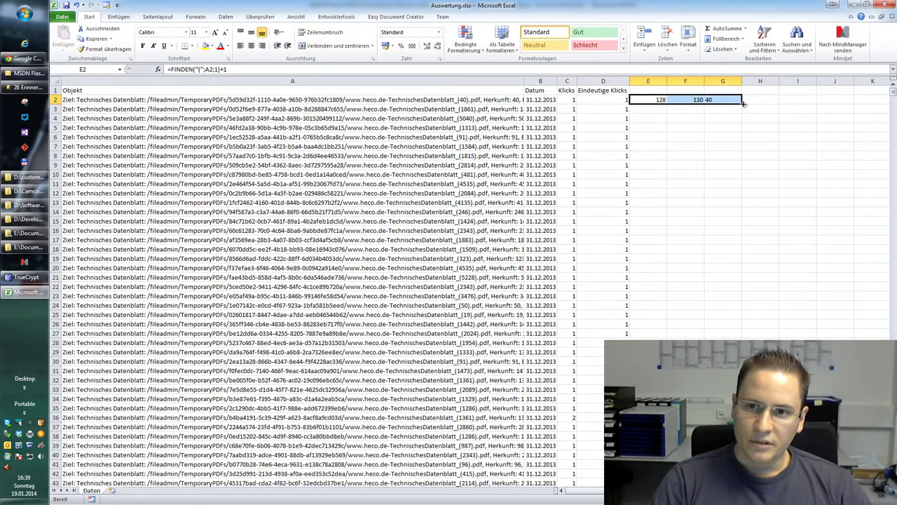
double_click(742, 103)
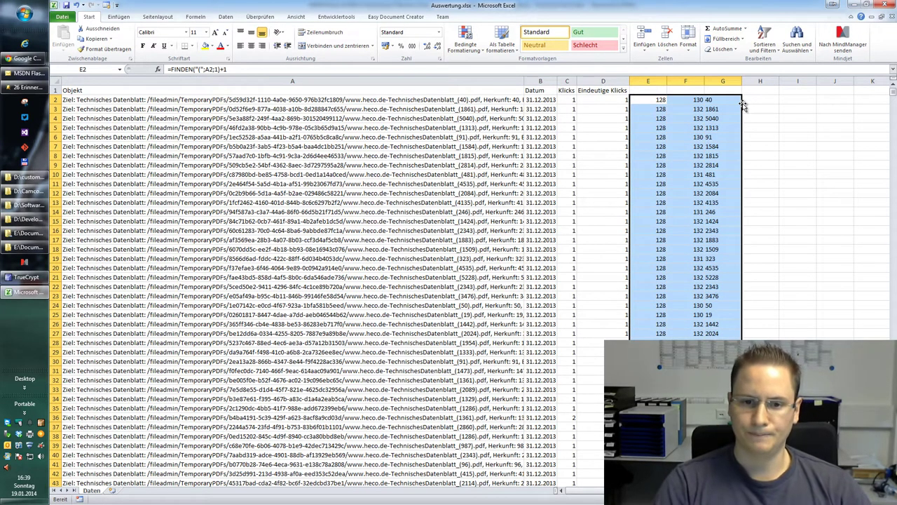
left_click_drag(888, 97, 892, 94)
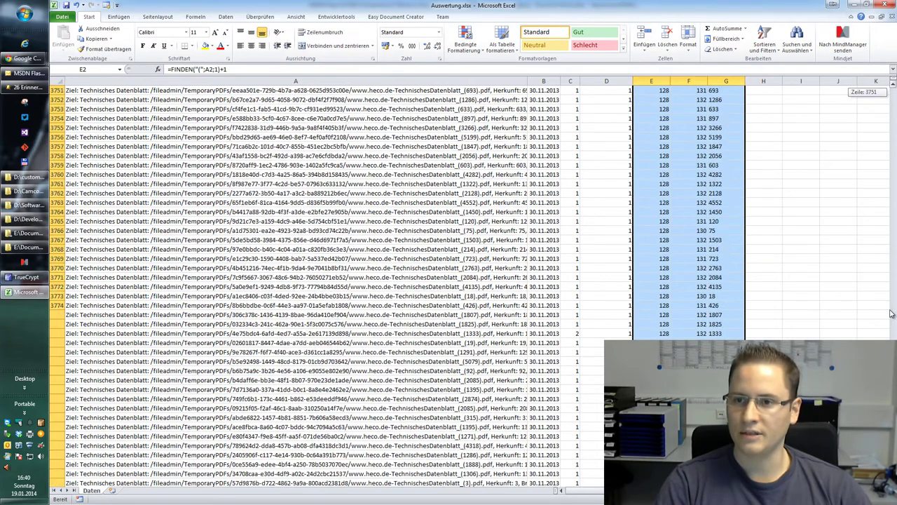
left_click_drag(892, 94, 892, 88)
left_click(762, 134)
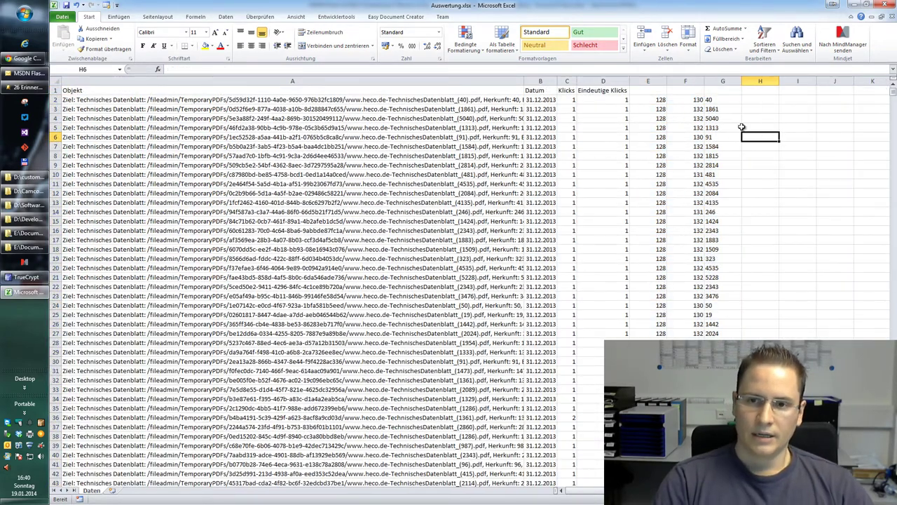
Copy column G and paste it into column H as values only.
left_click(719, 99)
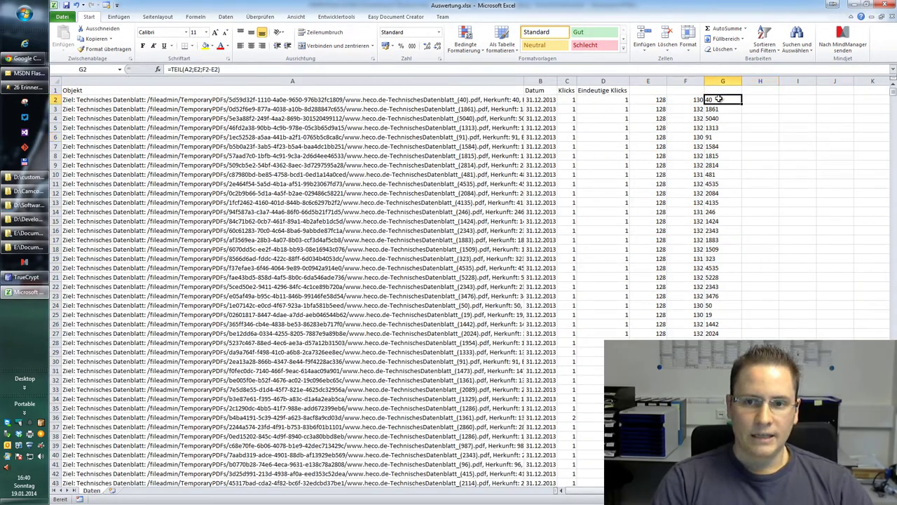
left_click(720, 82)
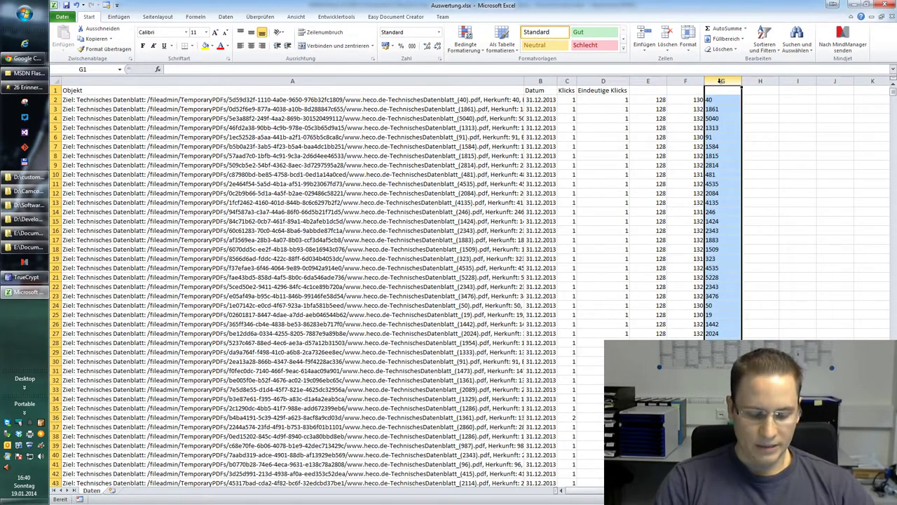
key("ctrl+c")
left_click(760, 81)
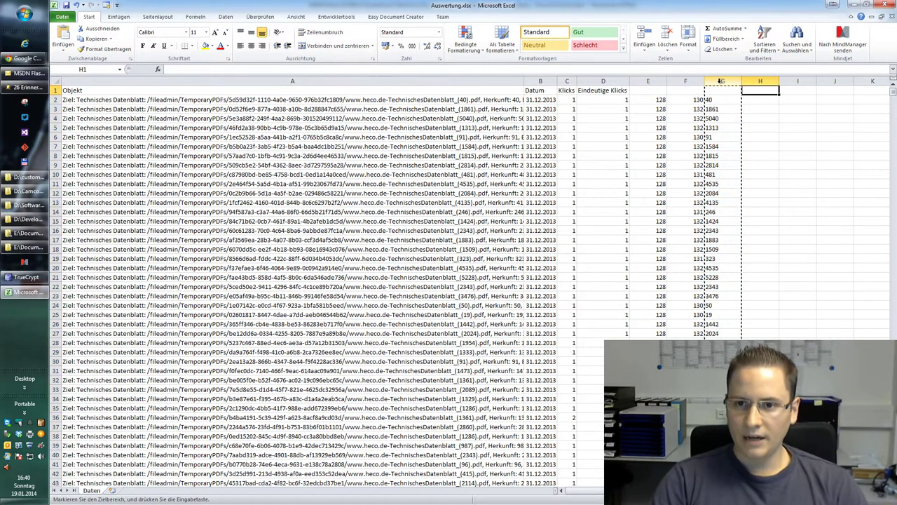
key("ctrl+v")
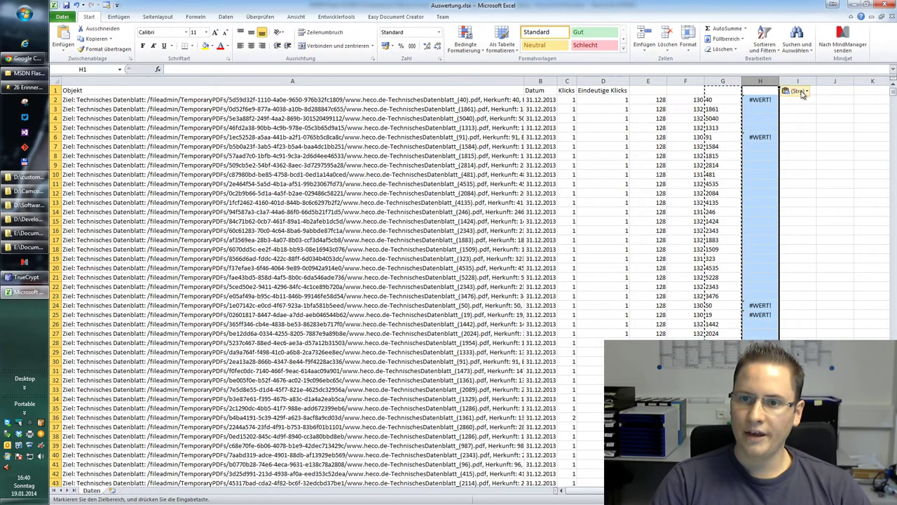
left_click(797, 91)
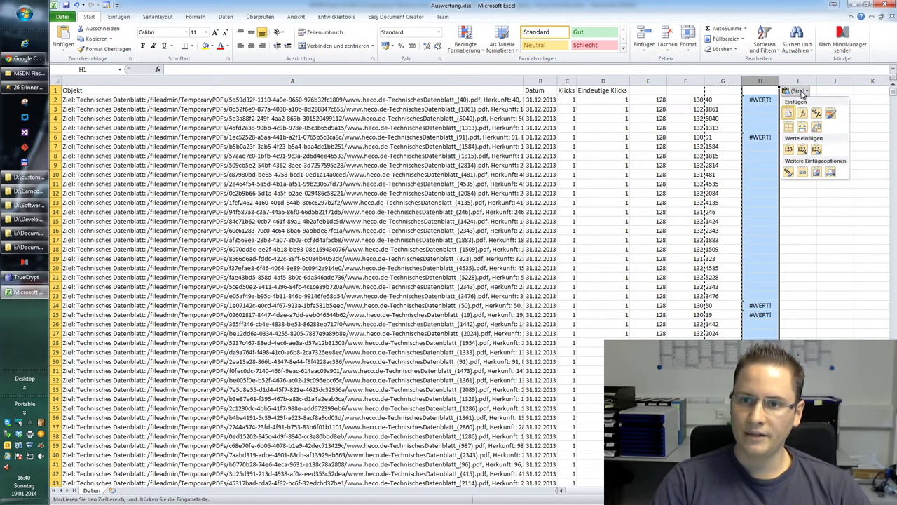
left_click(789, 149)
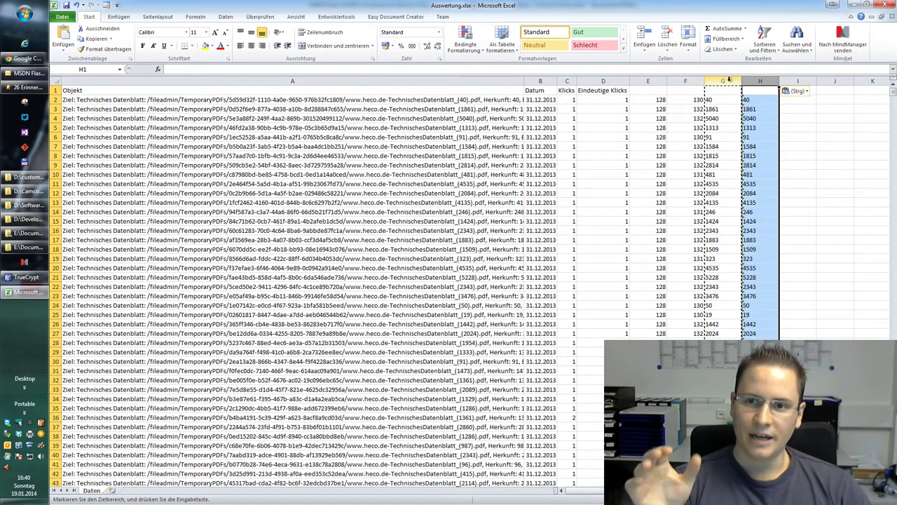
Delete helper columns E to G and convert the remaining column E entries from text to numbers.
left_click_drag(729, 79, 652, 79)
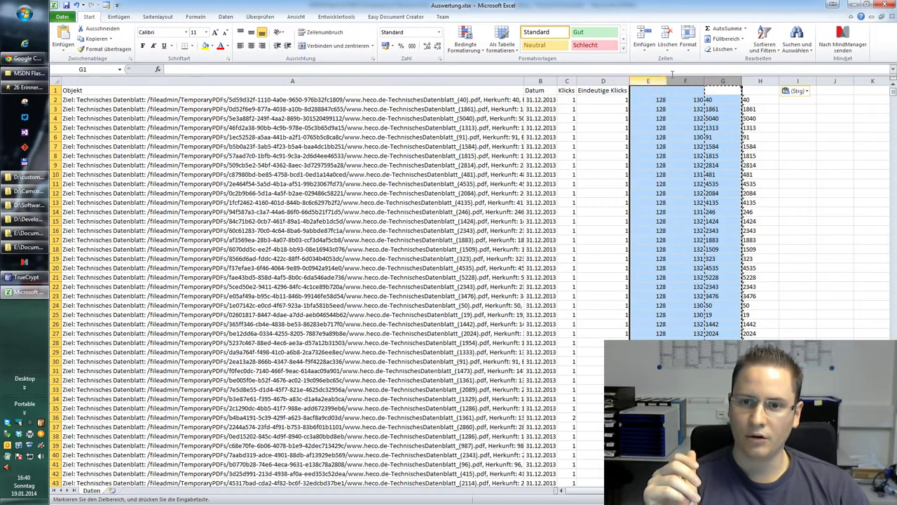
left_click(669, 40)
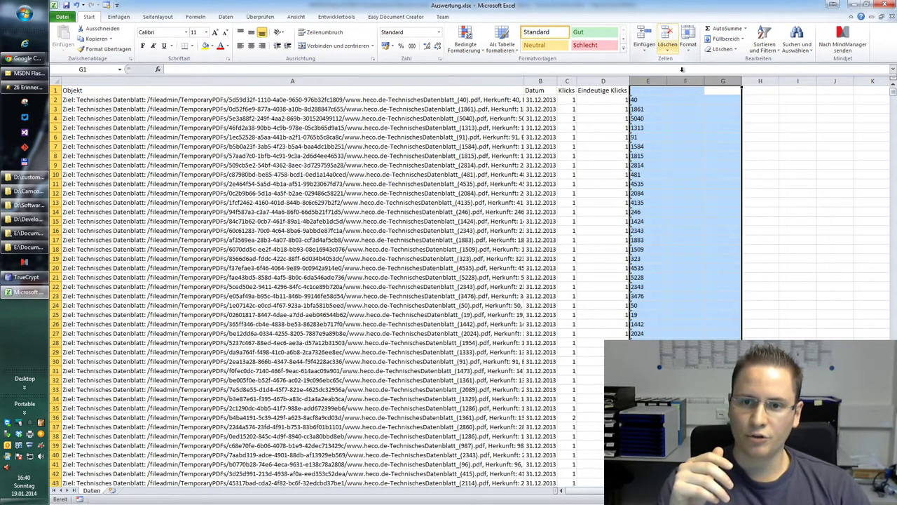
left_click(654, 99)
left_click(648, 81)
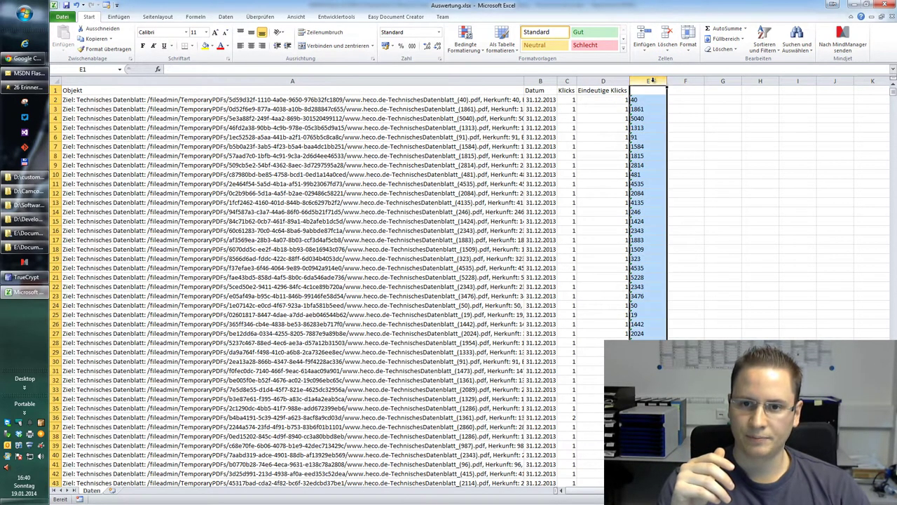
left_click(646, 99)
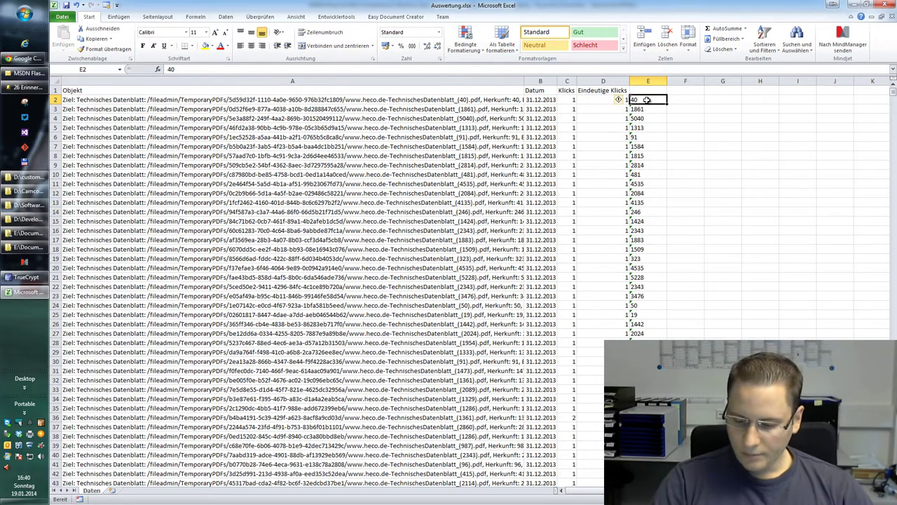
key("ctrl+shift+Down")
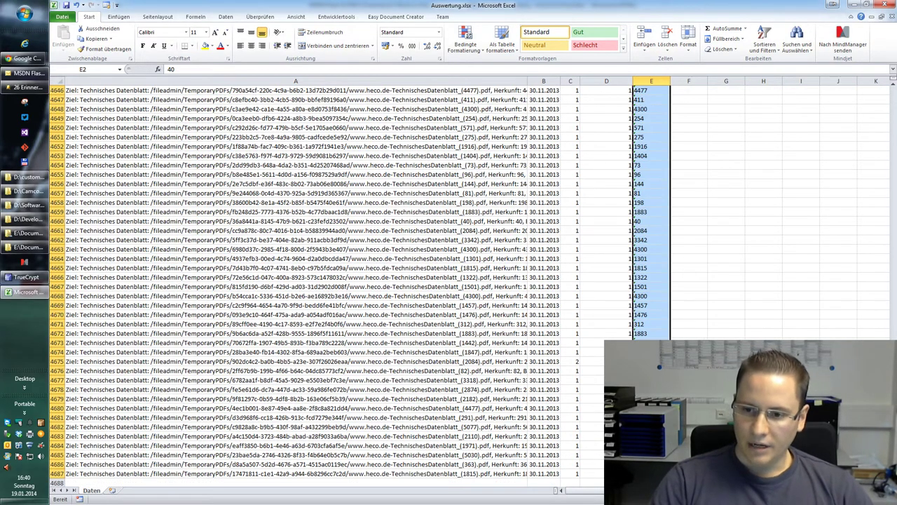
left_click_drag(893, 462, 886, 96)
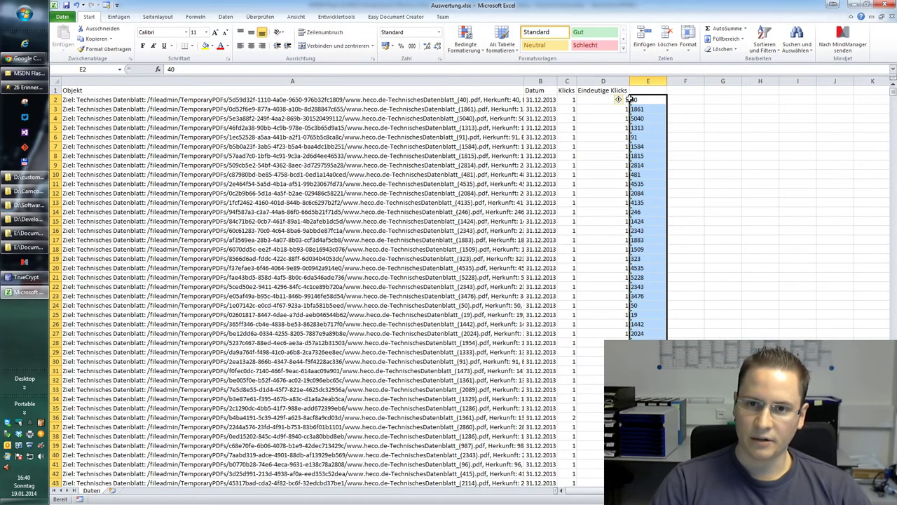
left_click(621, 100)
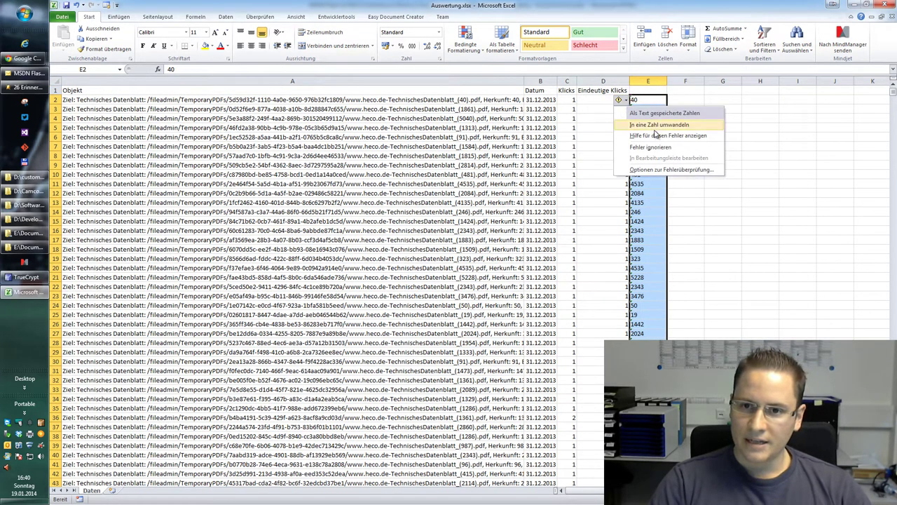
left_click(652, 124)
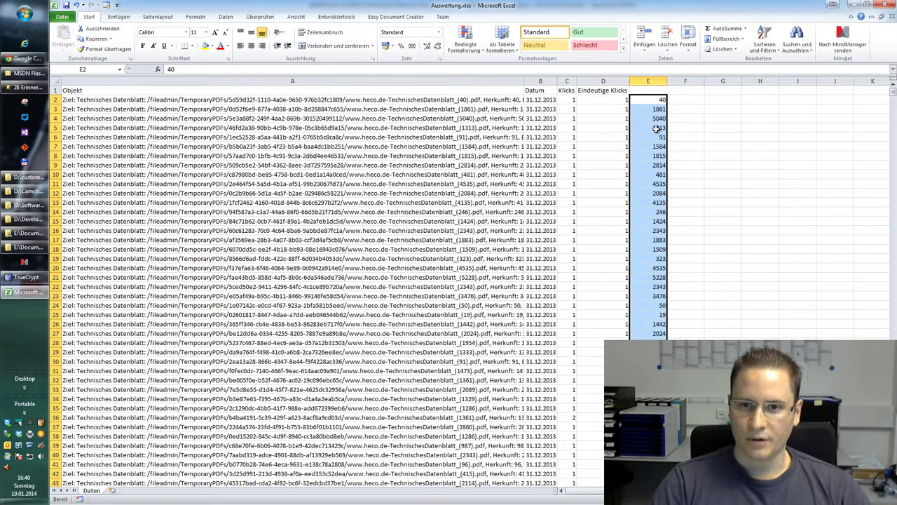
Head column E 'Artikelgruppe' and auto-fit its width to the heading.
left_click(653, 89)
type("Ar")
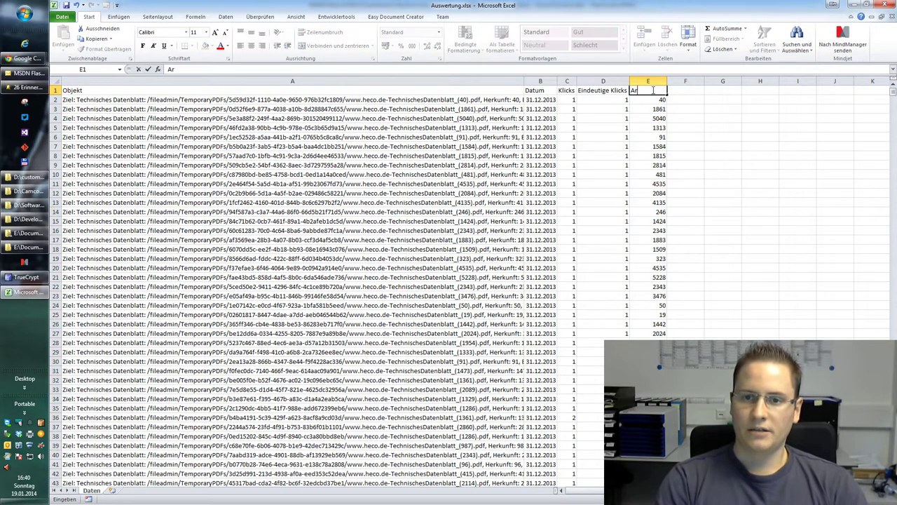
type("tikelgruppe")
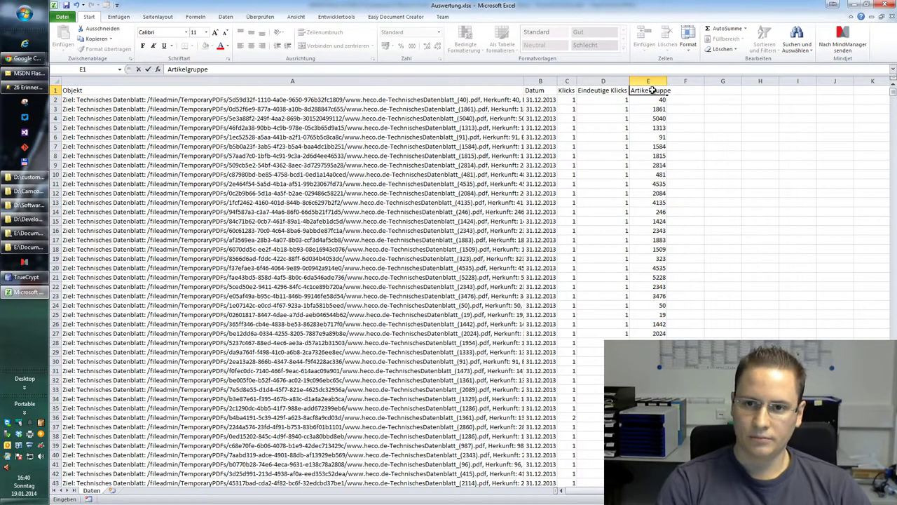
key("Return")
double_click(667, 81)
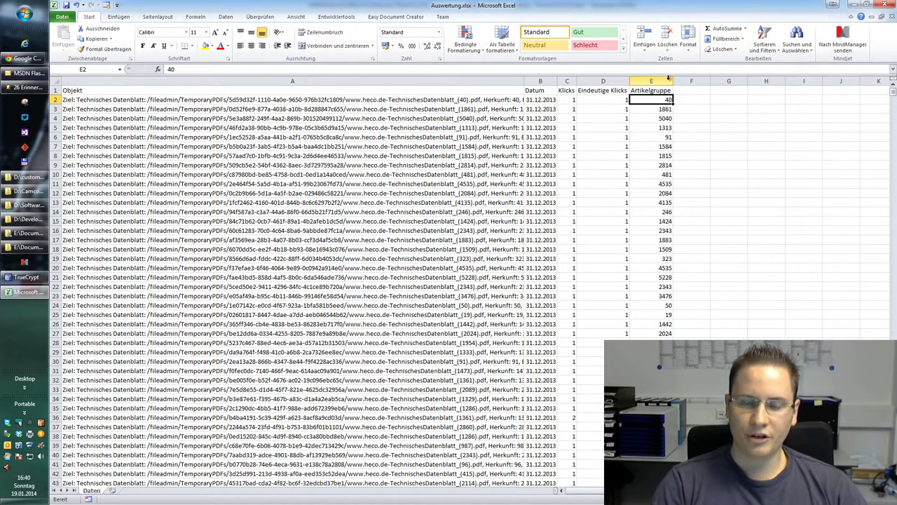
Check the Klicks and Objekt entries, then select the whole Artikelgruppe column E.
left_click(568, 99)
key("Right")
key("Right")
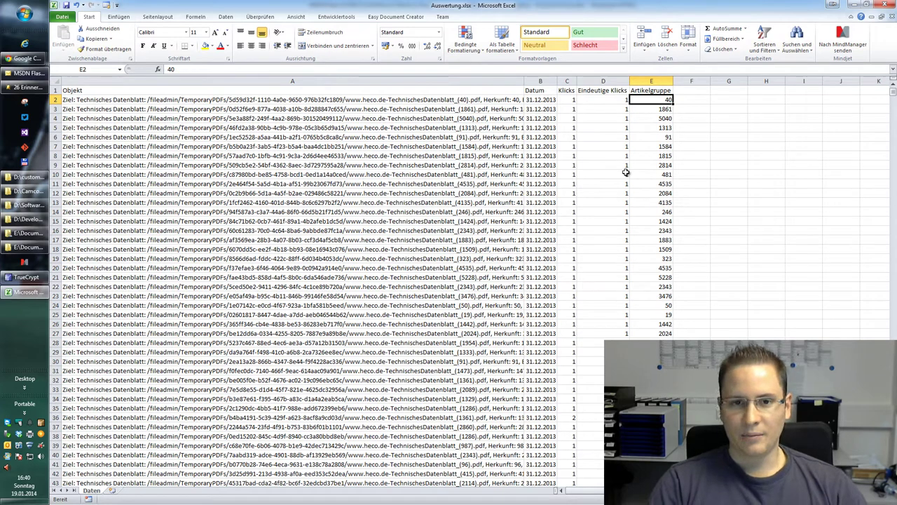
left_click(480, 119)
left_click(480, 163)
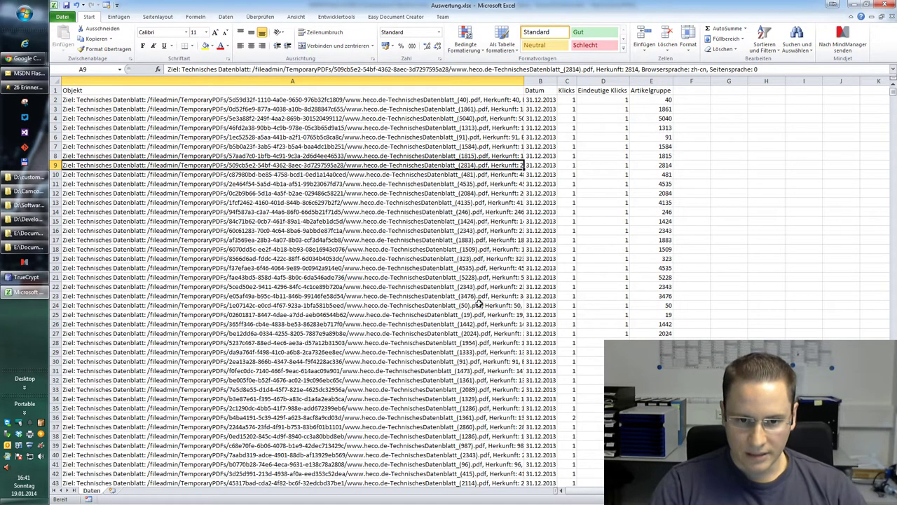
left_click(657, 100)
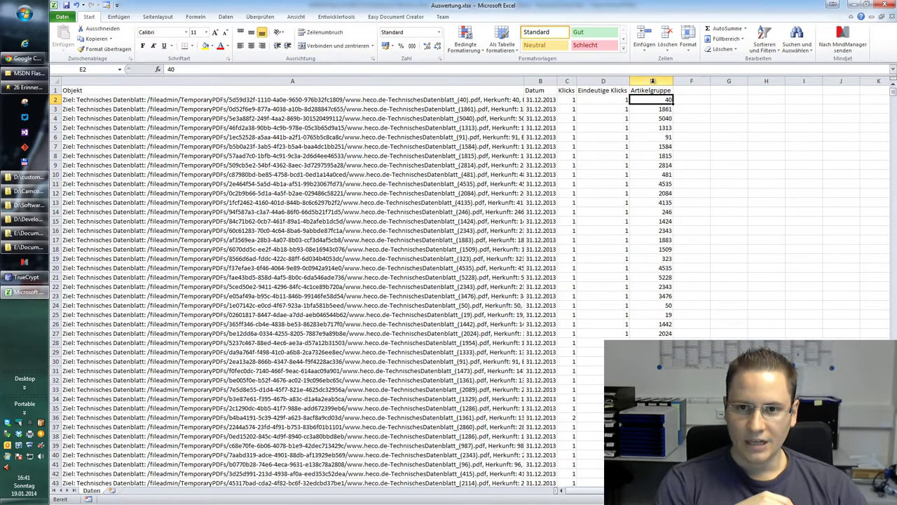
left_click(651, 81)
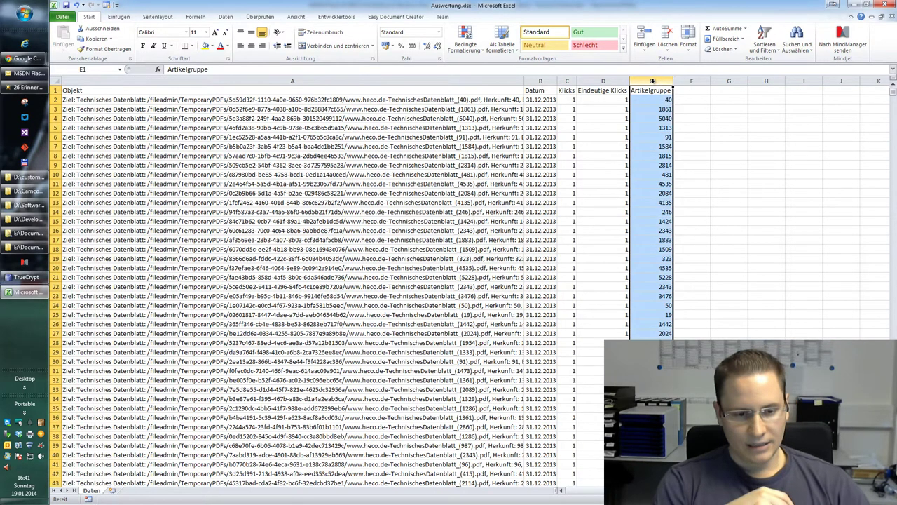
Add a new worksheet and rename it Auswertungen.
left_click(112, 490)
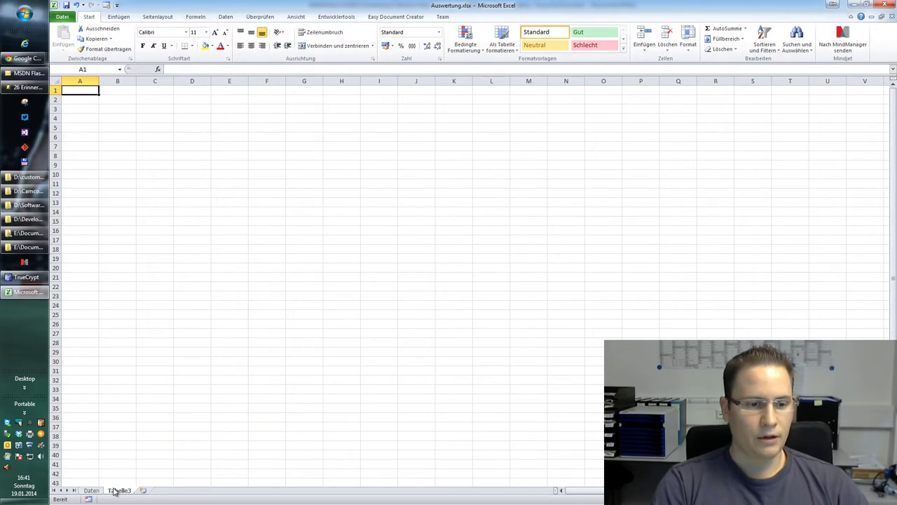
right_click(115, 490)
left_click(137, 406)
type("A")
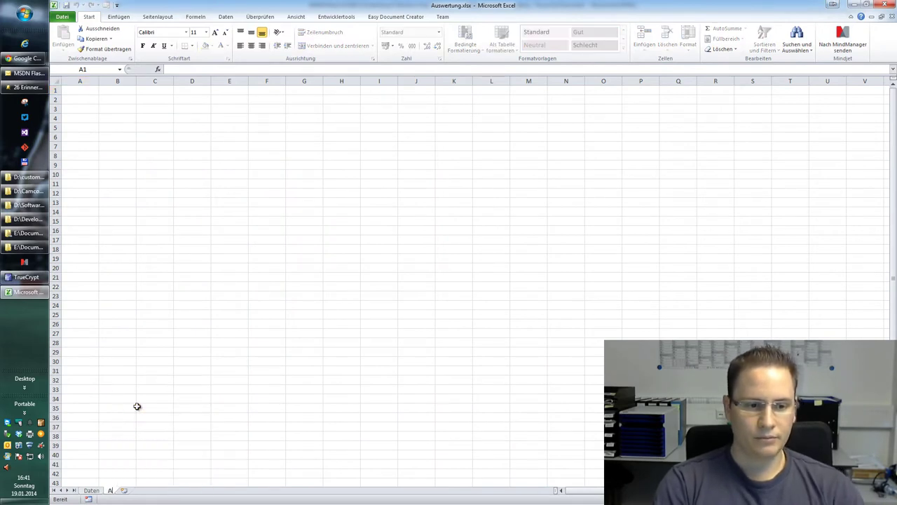
type("uswertungen")
key("Return")
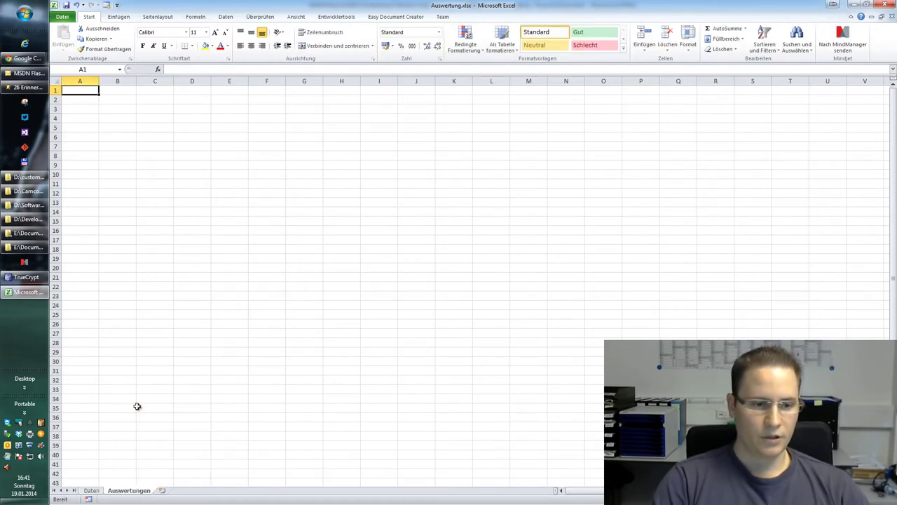
Copy the Artikelgruppe column from Daten into column A of Auswertungen.
left_click(92, 490)
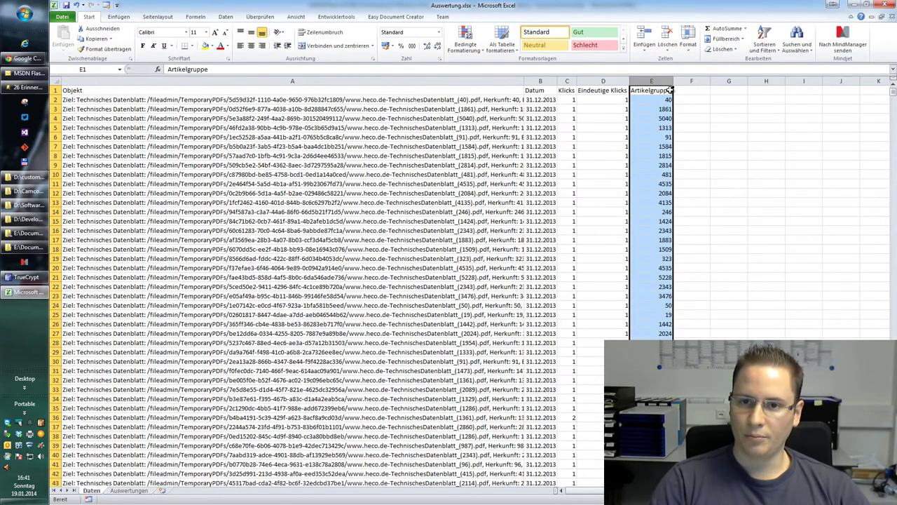
key("ctrl+c")
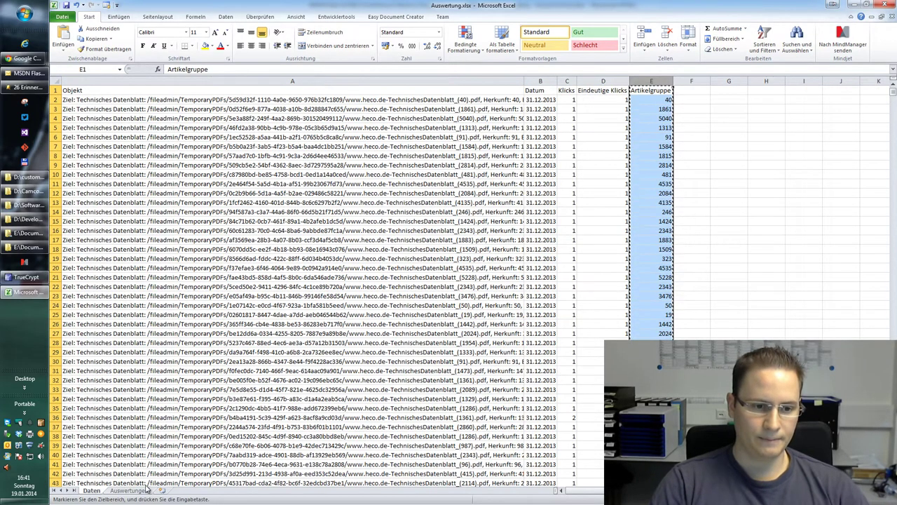
left_click(129, 489)
key("ctrl+v")
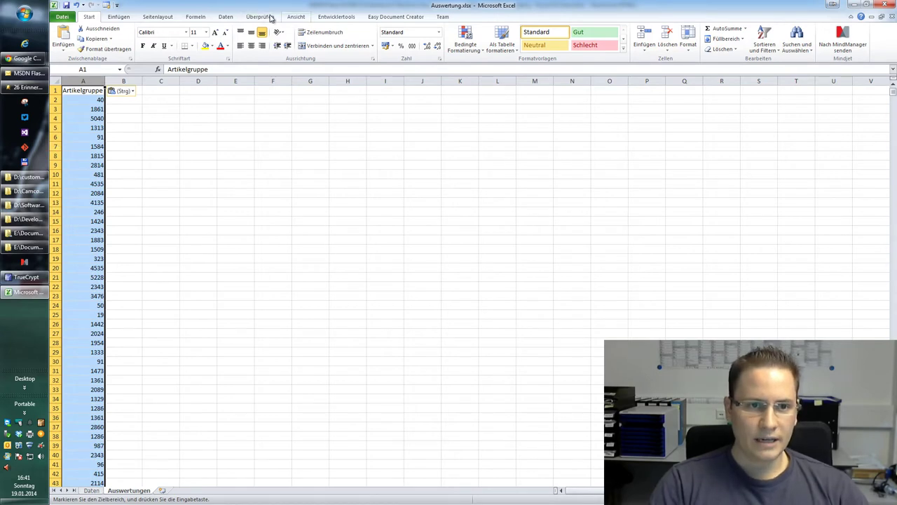
Remove duplicates from the pasted Artikelgruppe column, removing 4251 repeated values.
left_click(226, 18)
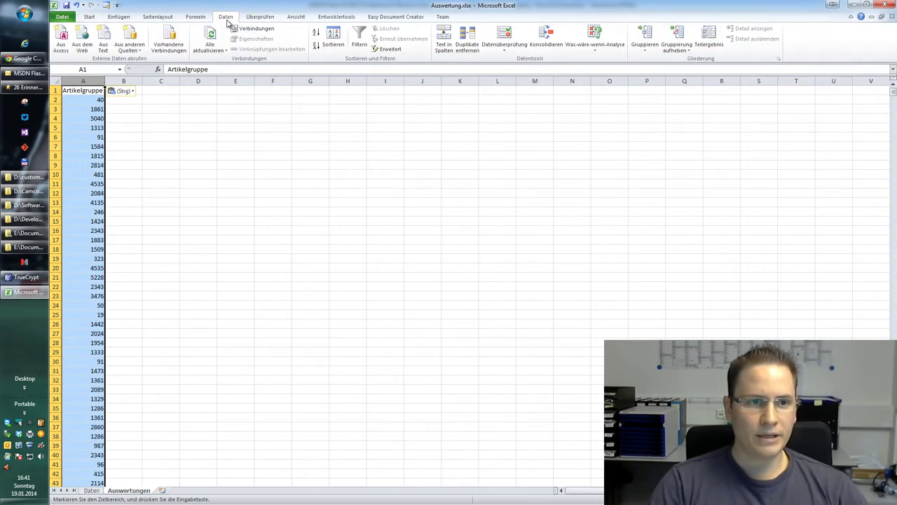
left_click(461, 46)
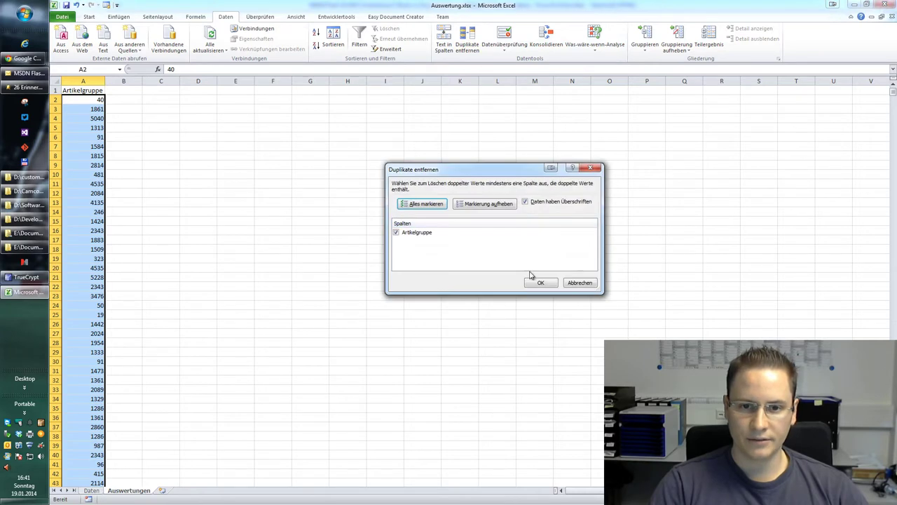
left_click(539, 282)
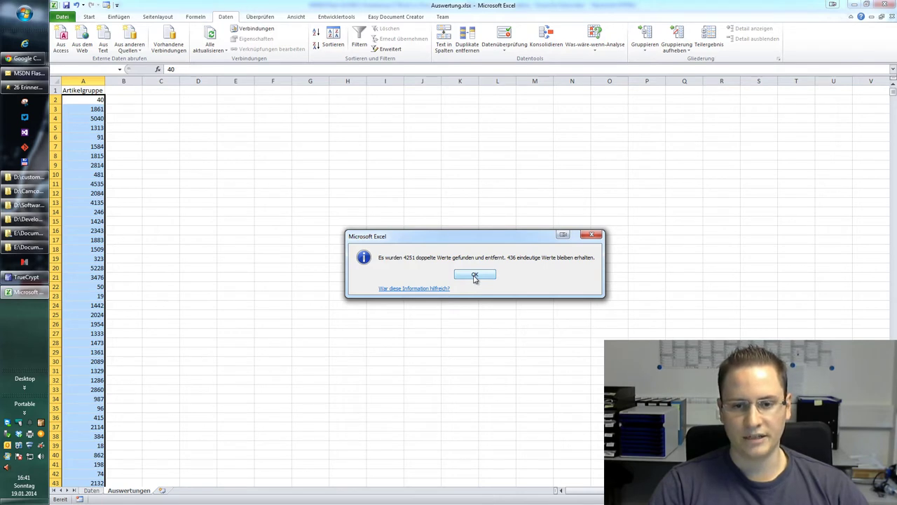
left_click(474, 276)
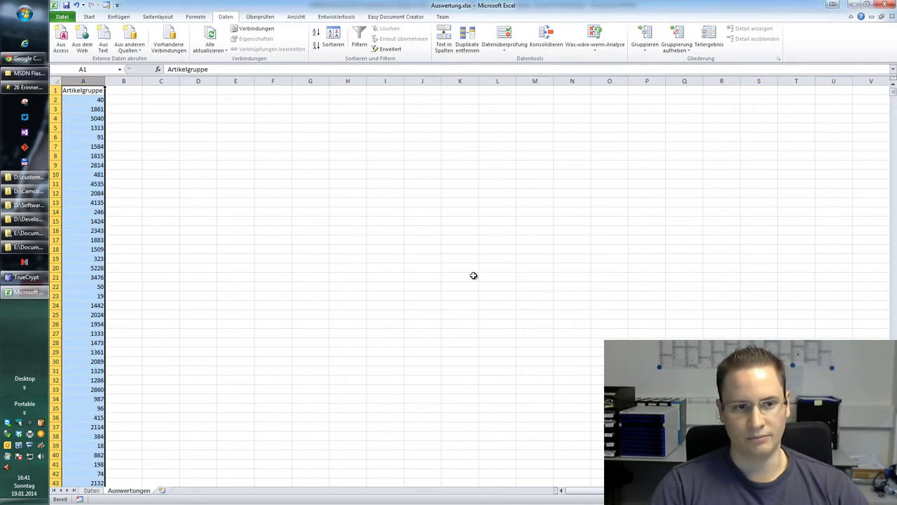
Sort the remaining Artikelgruppe values in A2:A436 in ascending order.
left_click(91, 99)
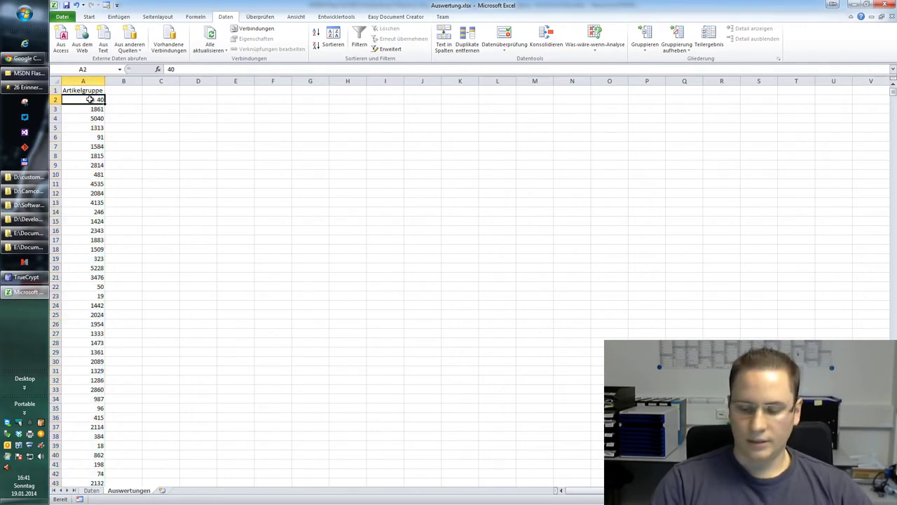
key("ctrl+shift+Down")
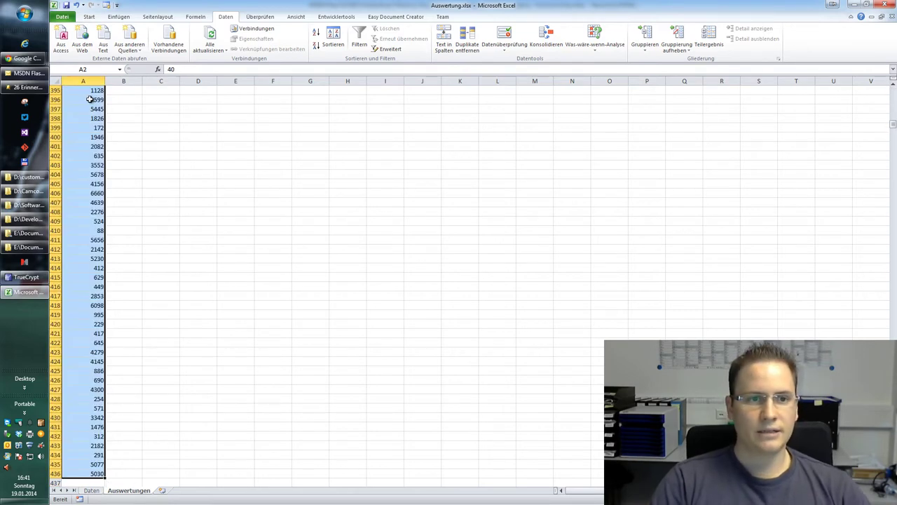
left_click(89, 16)
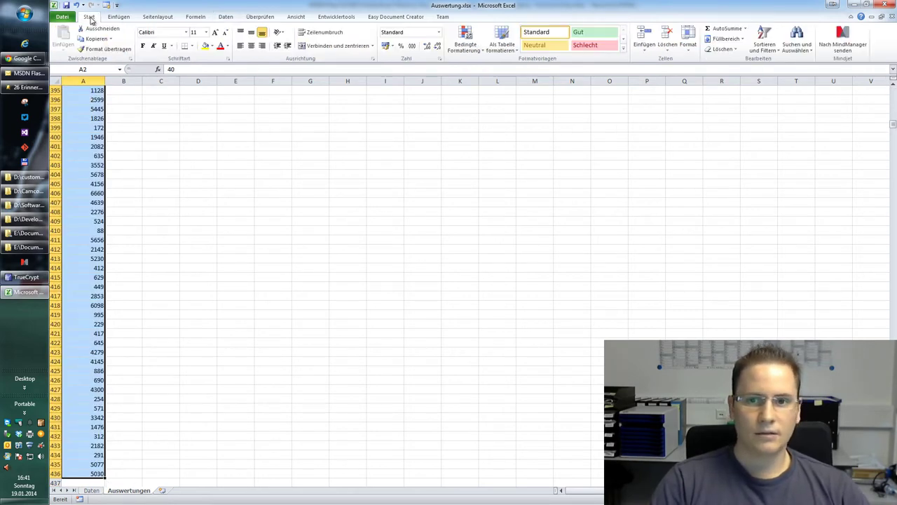
left_click(764, 44)
left_click(785, 61)
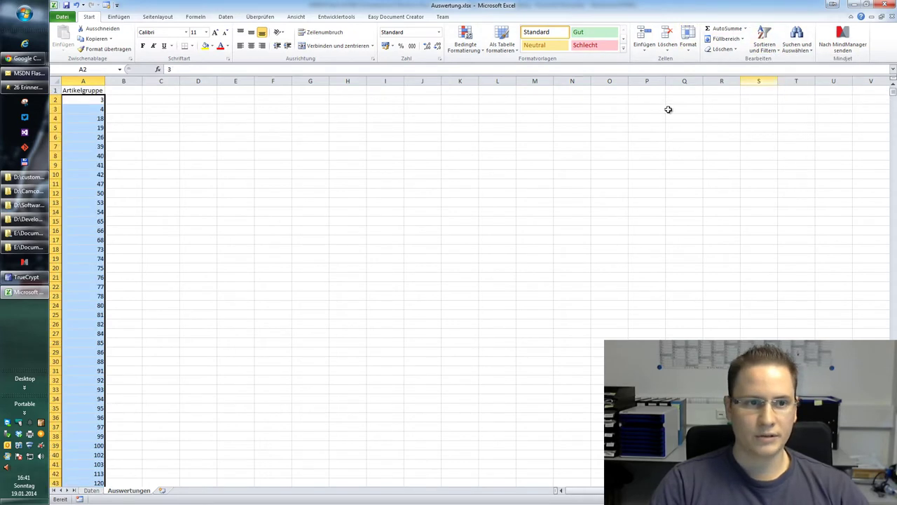
Enter month header 11 in B1 and 12 in C1 beside Artikelgruppe.
left_click(126, 101)
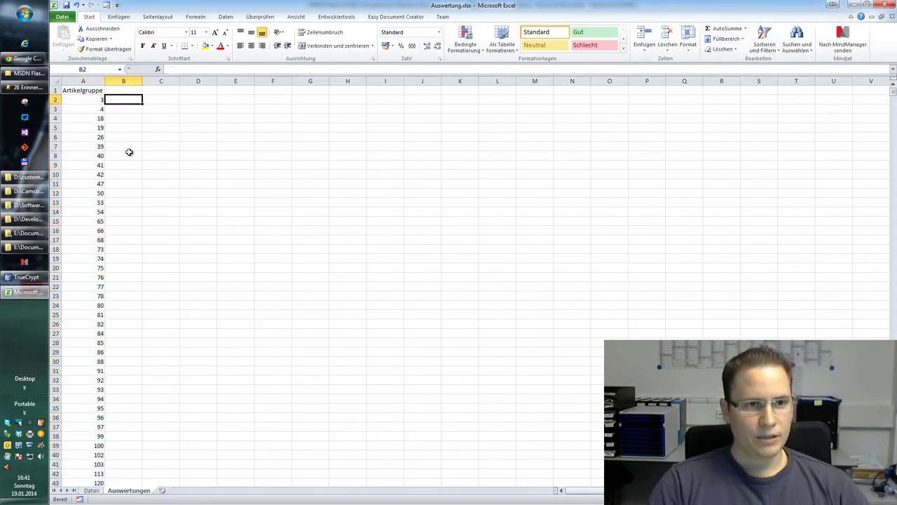
key("Up")
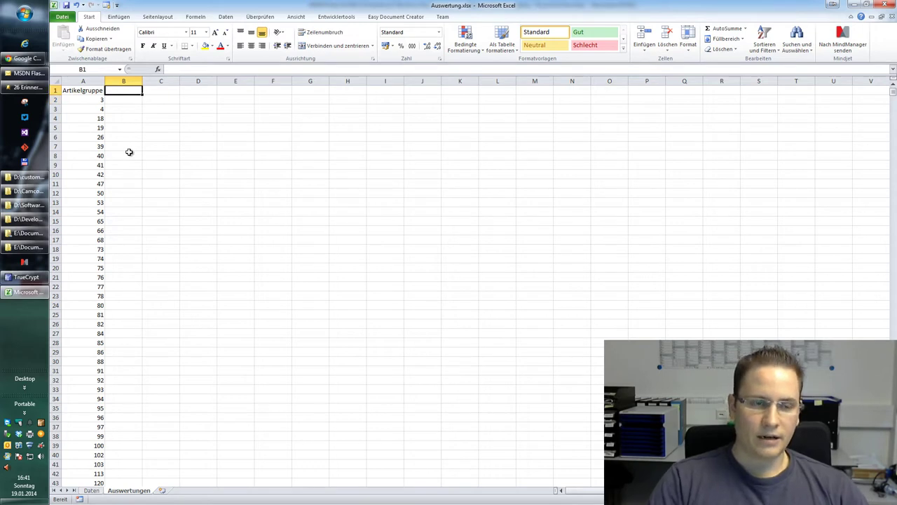
type("11")
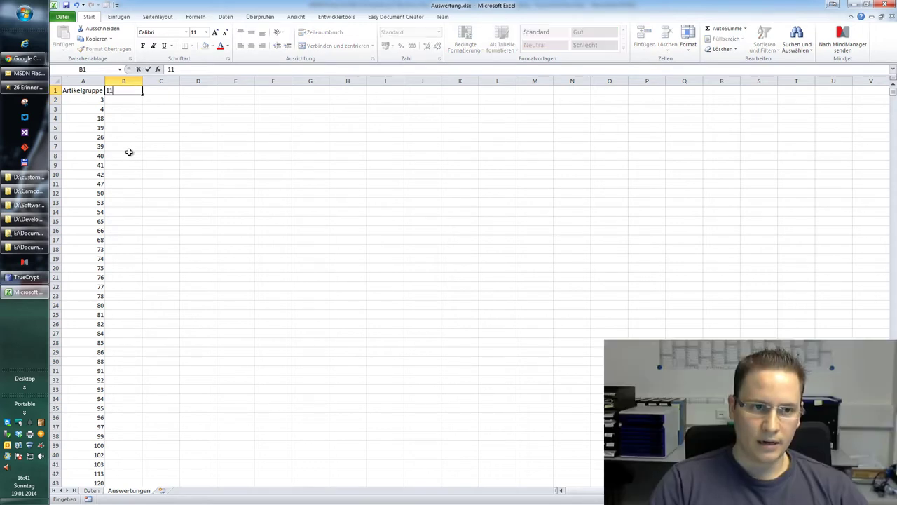
key("Return")
key("Up")
key("Right")
type("1")
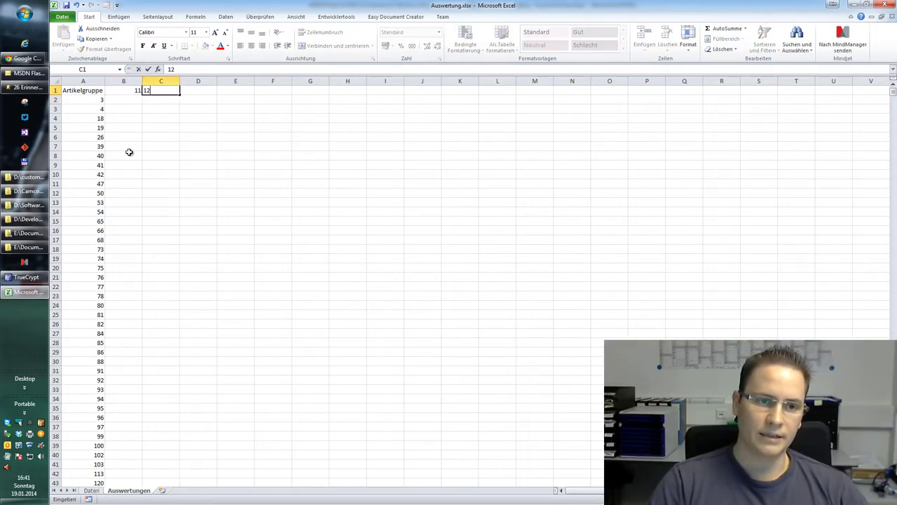
key("Return")
key("Left")
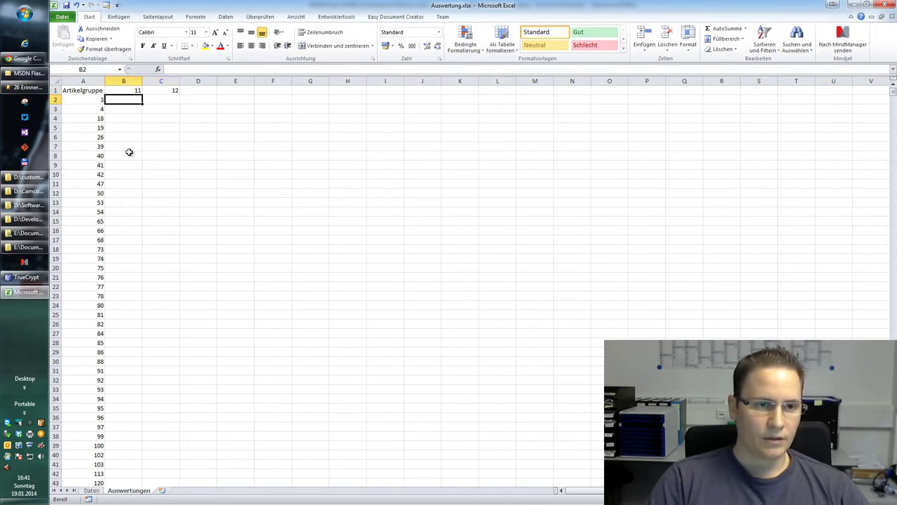
On Daten, insert a Monat column before Klicks and enter =MONAT(B2) in C2.
left_click(91, 491)
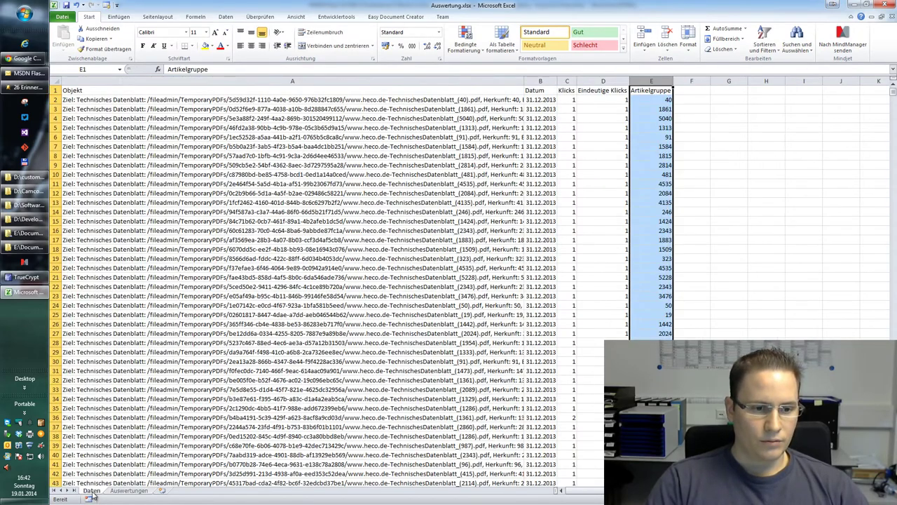
left_click(554, 129)
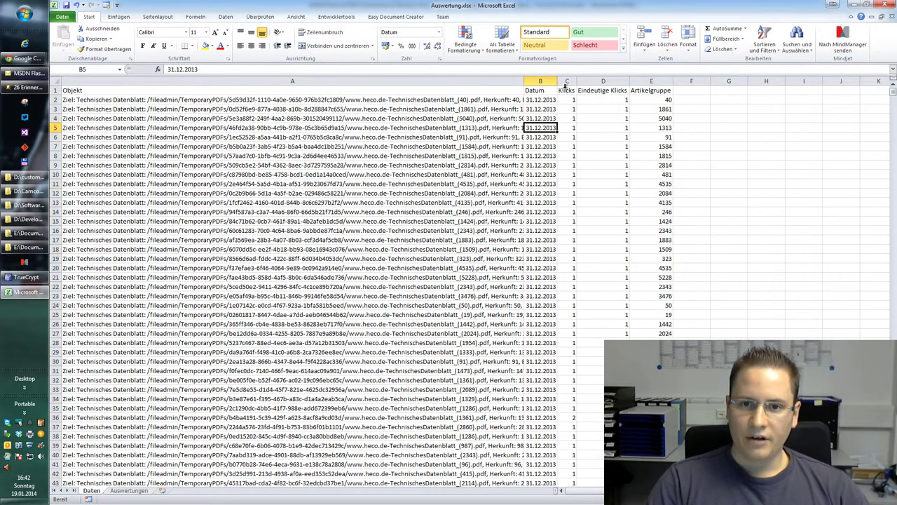
left_click(567, 81)
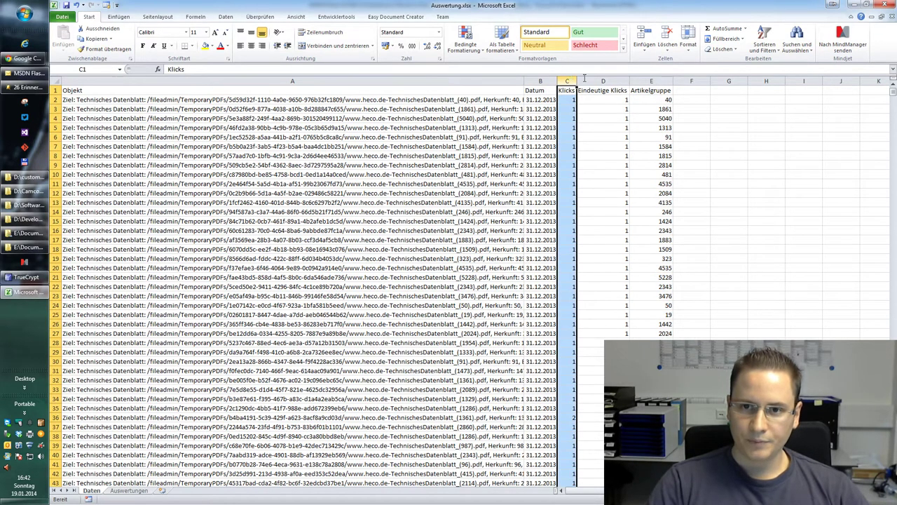
left_click(644, 38)
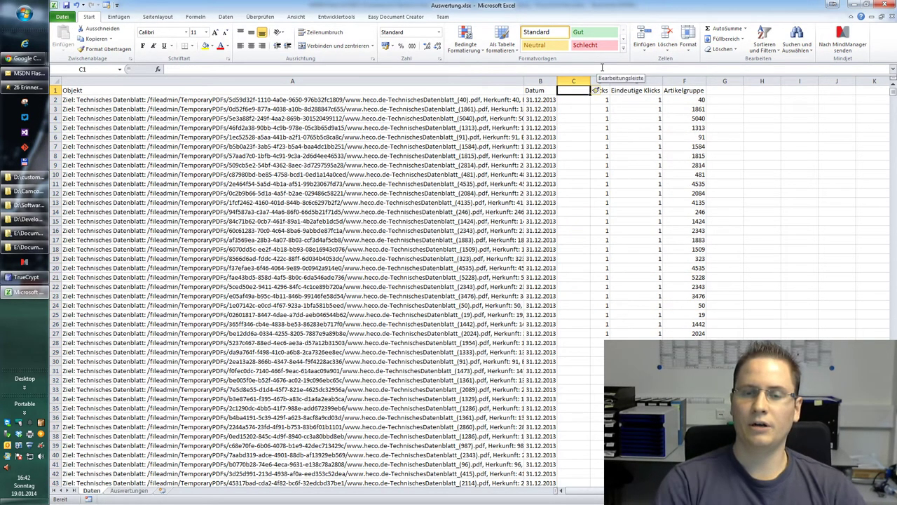
type("Monat")
key("Return")
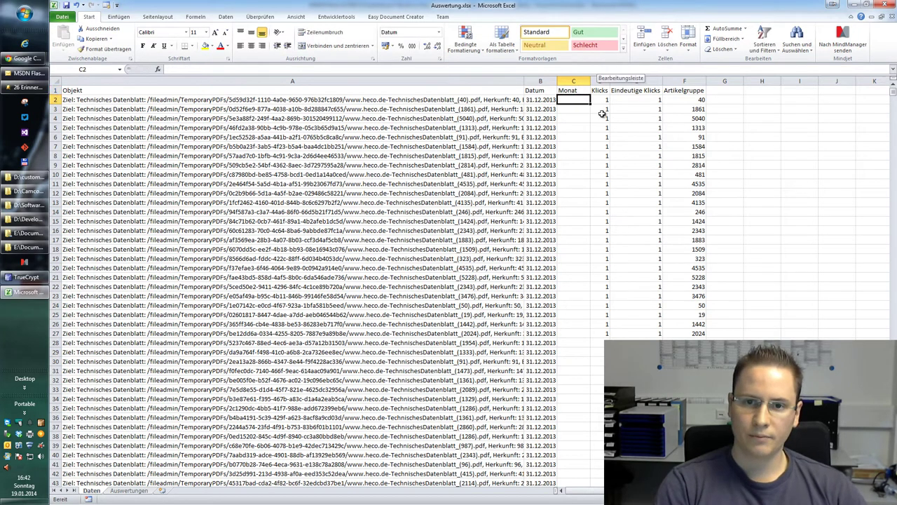
type("=Monat")
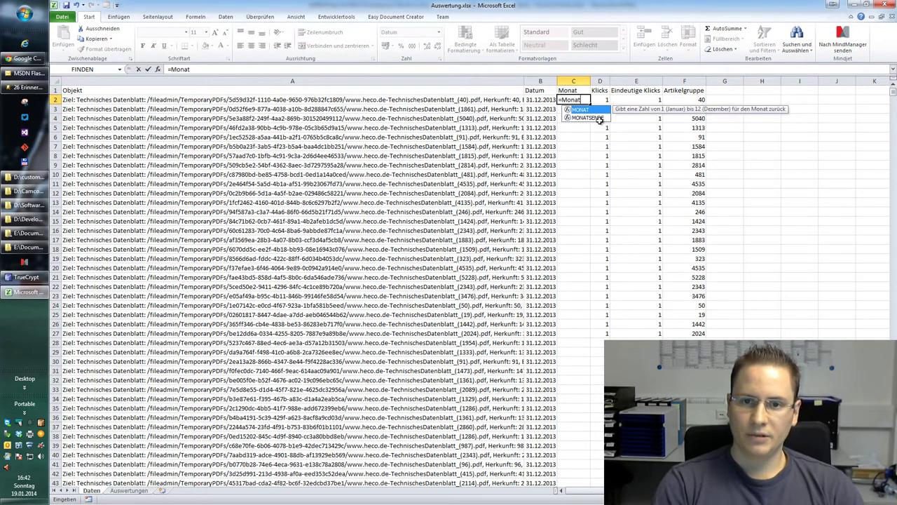
type("(")
left_click(535, 102)
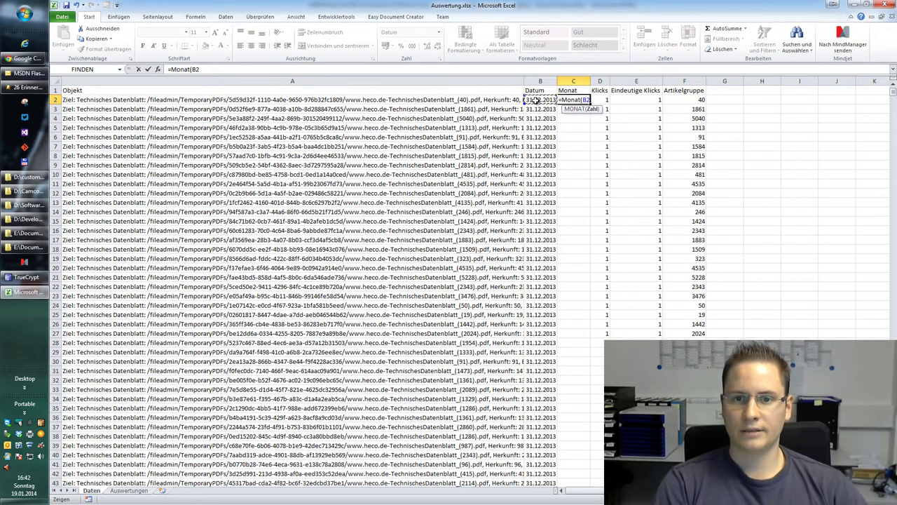
key("Return")
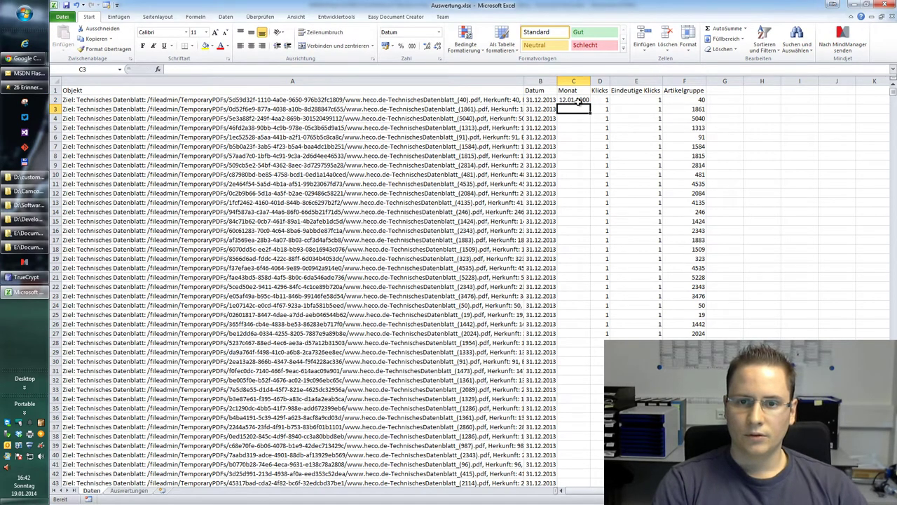
Format C2 as Zahl and fill the month formula down the whole column.
left_click(575, 99)
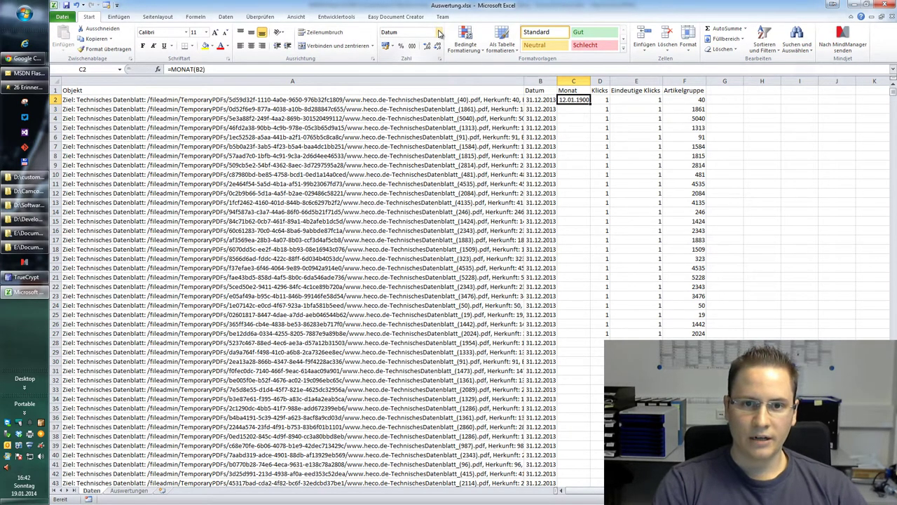
left_click(439, 33)
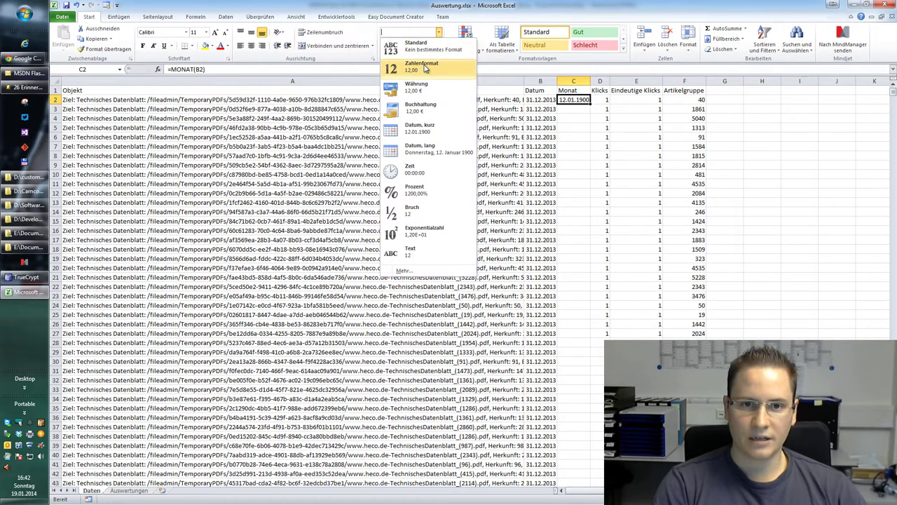
left_click(422, 67)
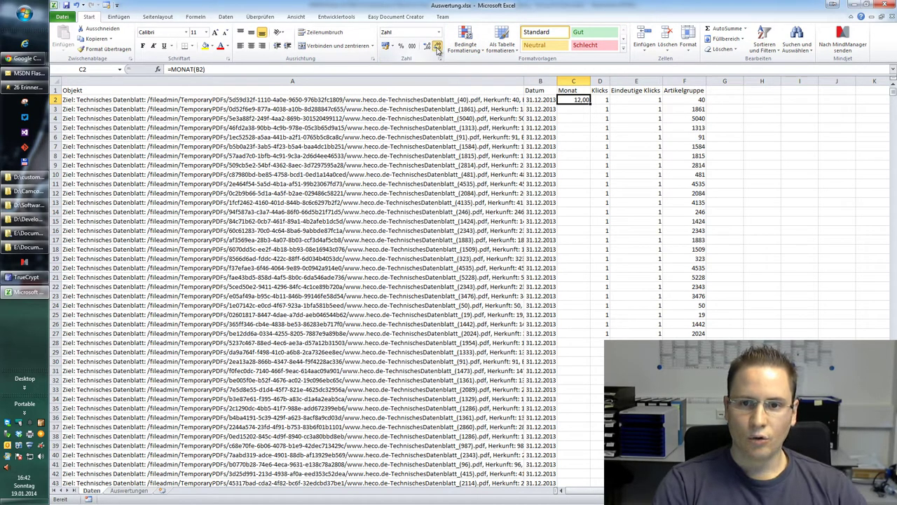
double_click(589, 103)
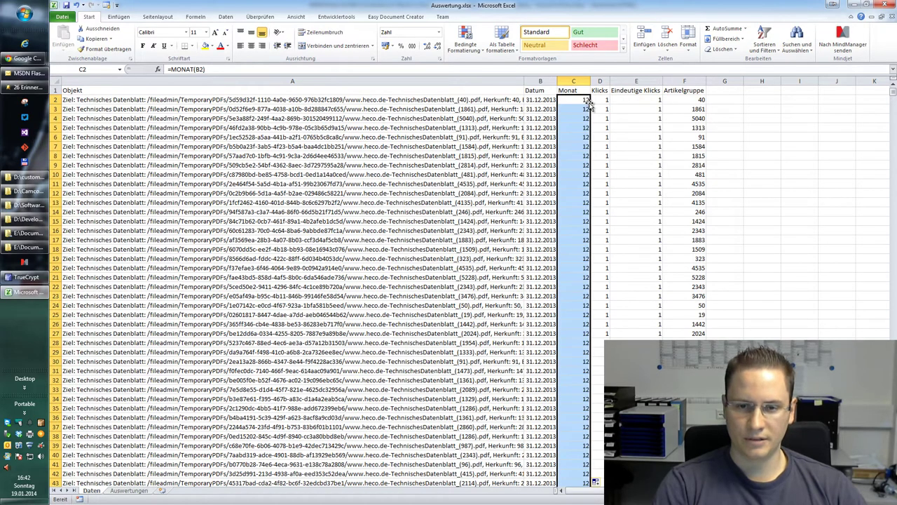
left_click_drag(893, 96, 873, 300)
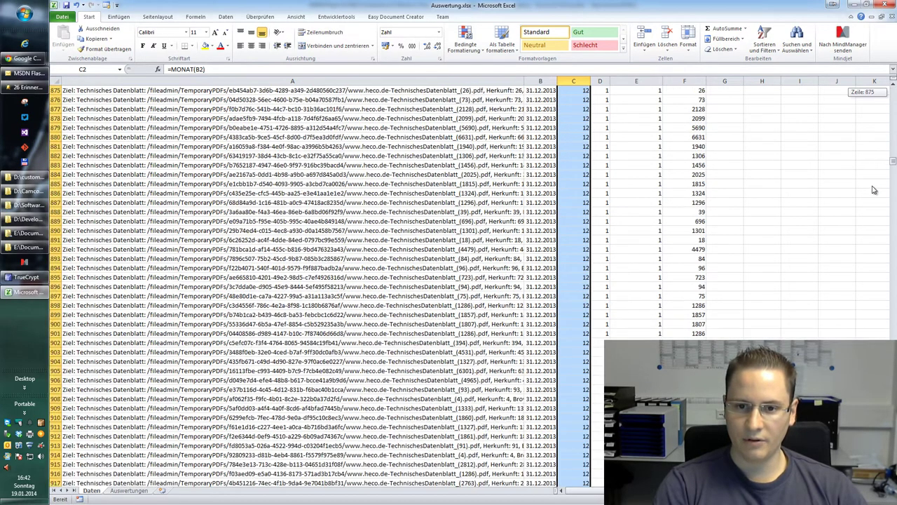
left_click(569, 231)
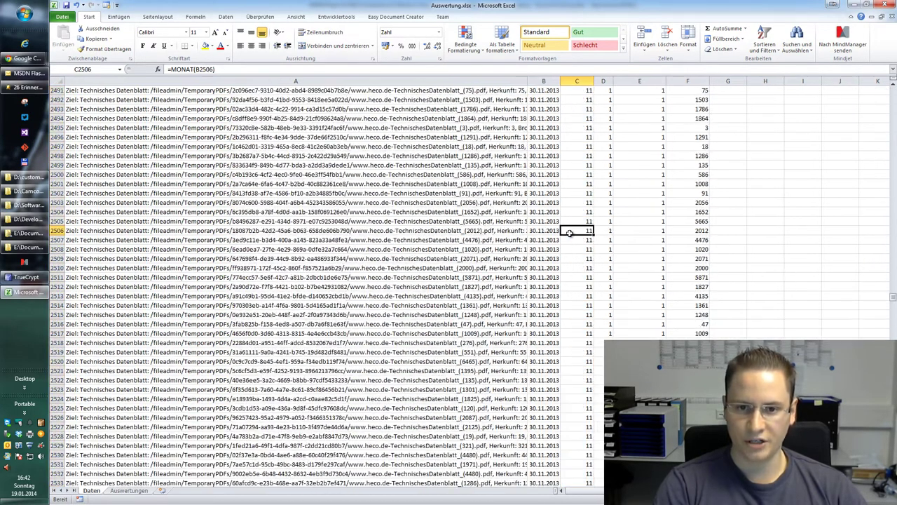
key("ctrl+Home")
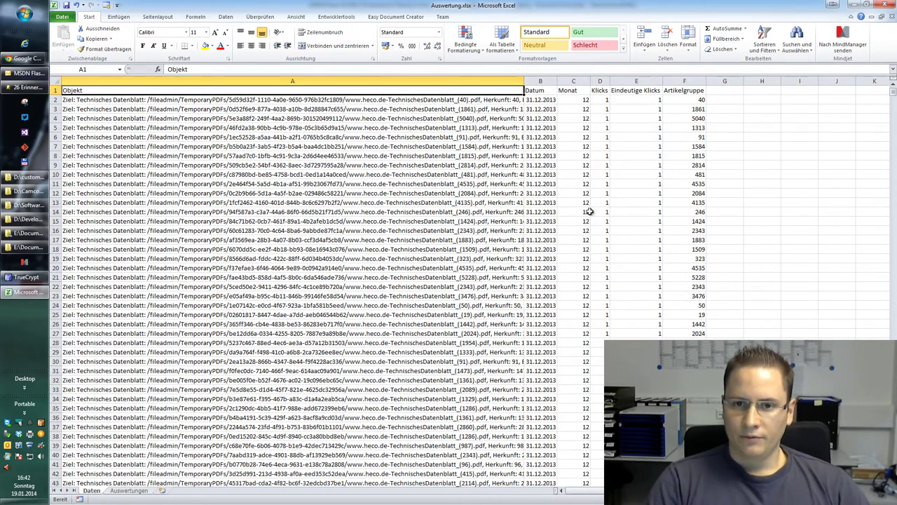
Paste the Monat column as values into a new column and delete the formula column.
left_click(600, 81)
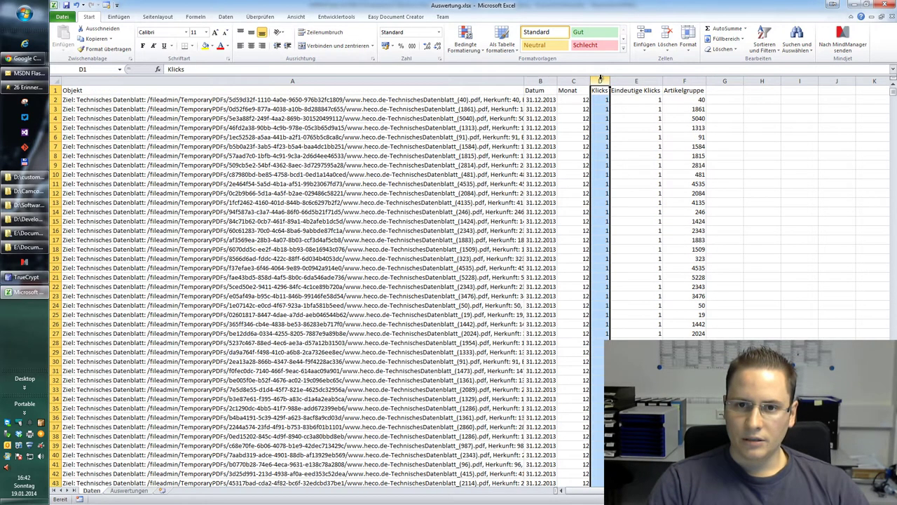
left_click(638, 37)
left_click(566, 82)
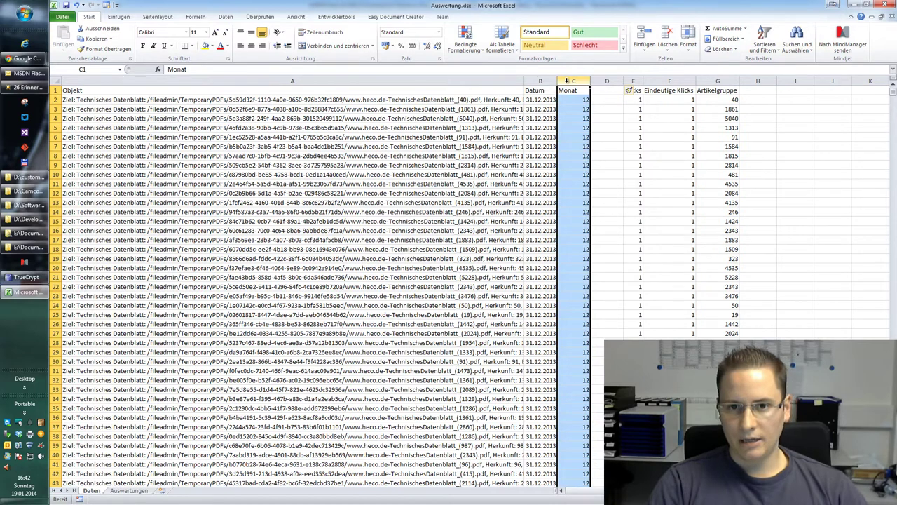
key("ctrl+c")
key("Right")
key("ctrl+v")
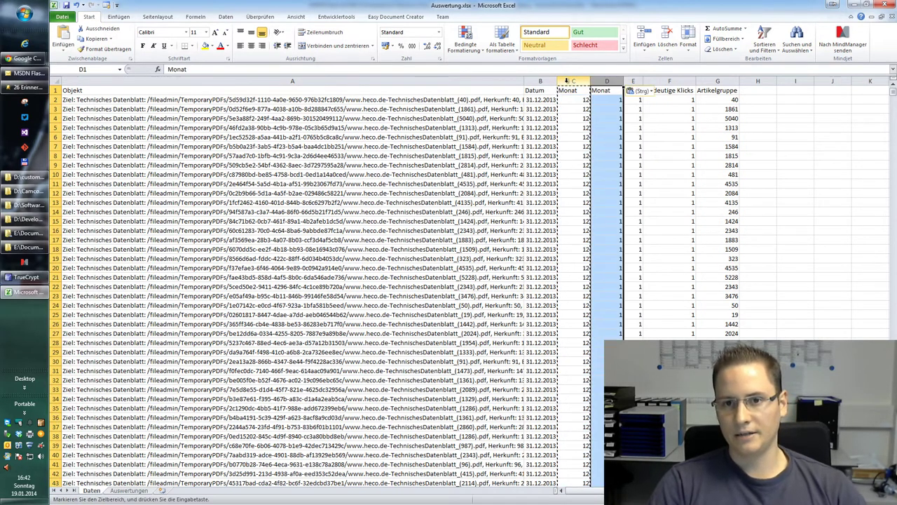
left_click(642, 92)
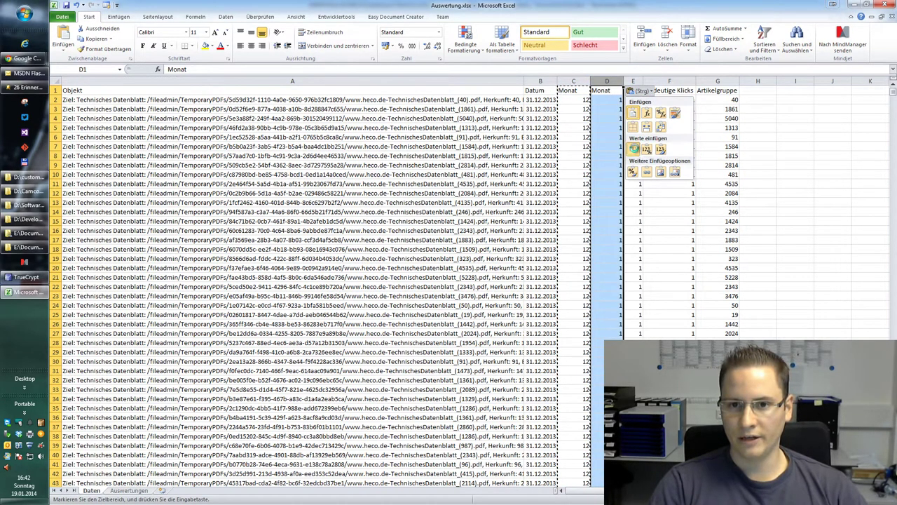
left_click(633, 148)
left_click(573, 81)
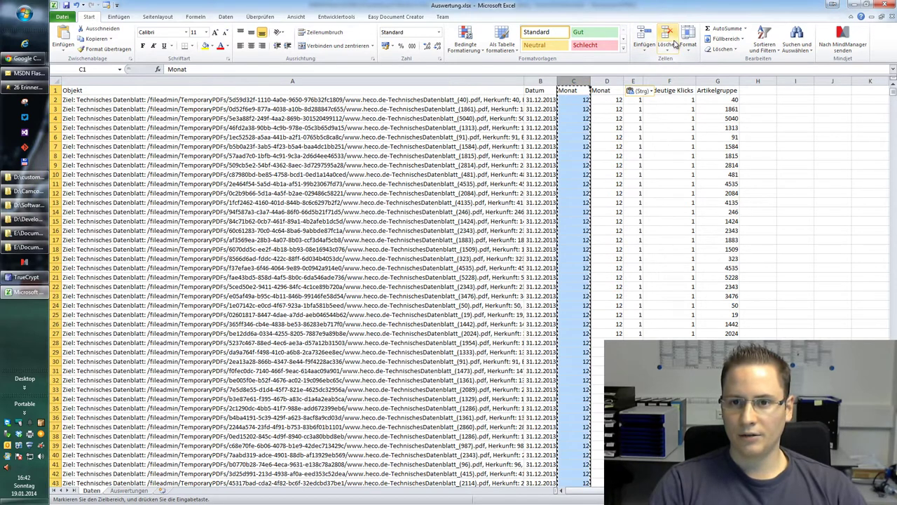
left_click(667, 38)
left_click(581, 106)
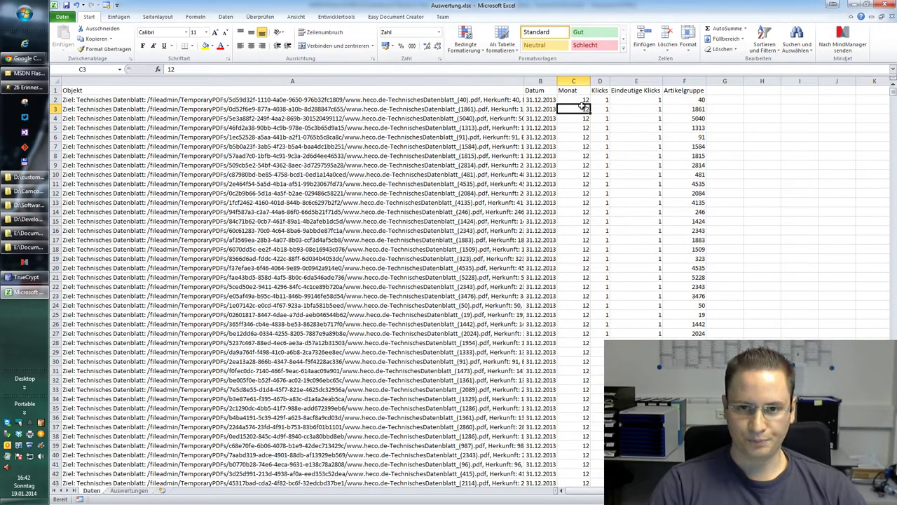
key("Up")
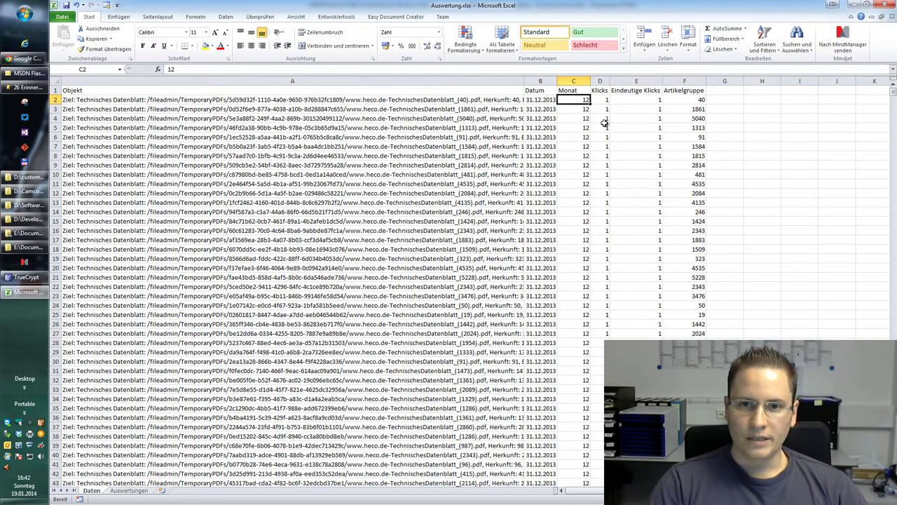
Insert an empty column before Datum and move the Artikelgruppe column into it.
left_click(679, 104)
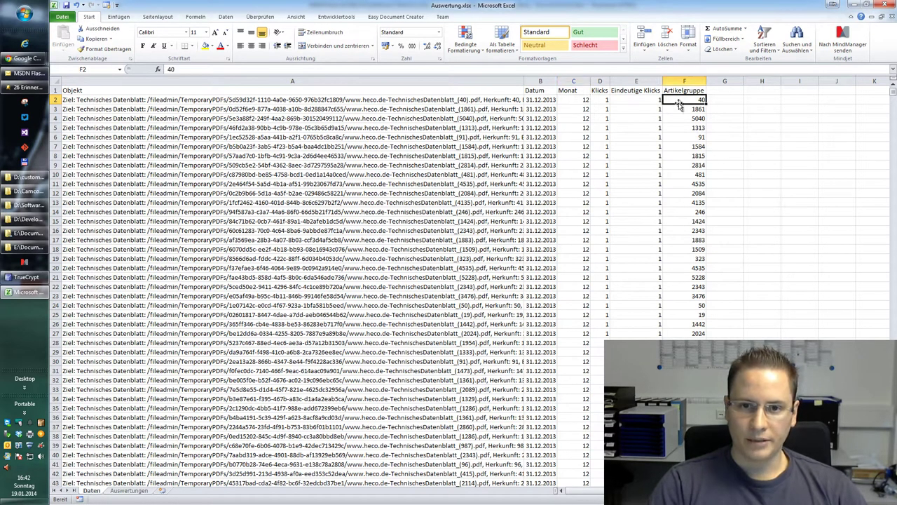
left_click(536, 99)
left_click(626, 107)
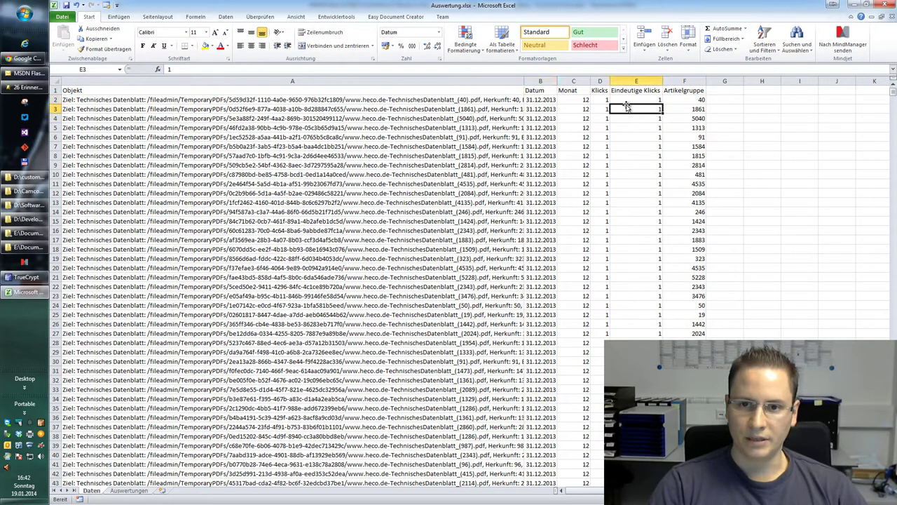
left_click(543, 82)
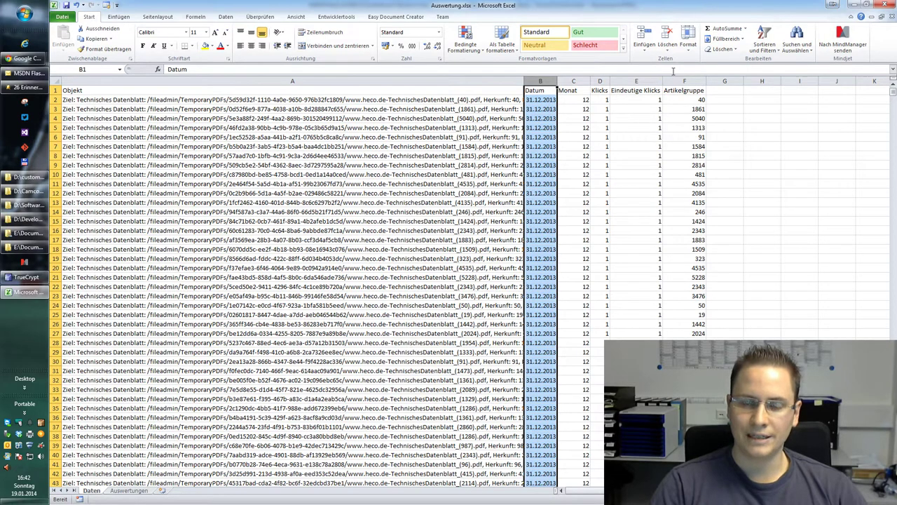
left_click(642, 43)
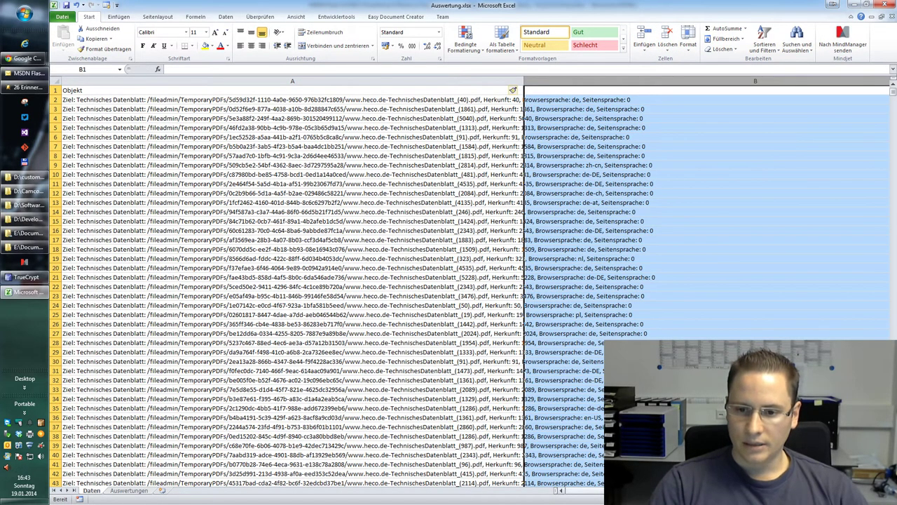
scroll(377, 256, "right", 2)
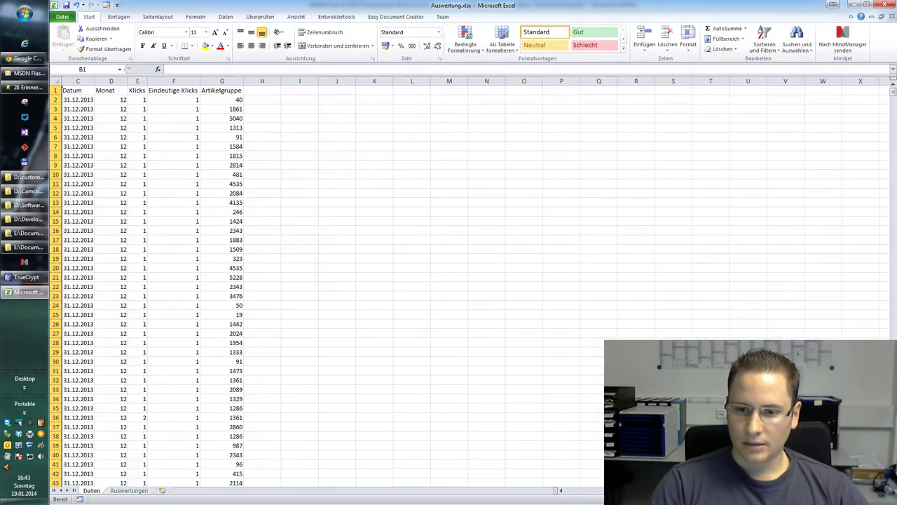
left_click(224, 81)
key("ctrl+x")
key("Left")
key("Left")
key("Left")
key("Left")
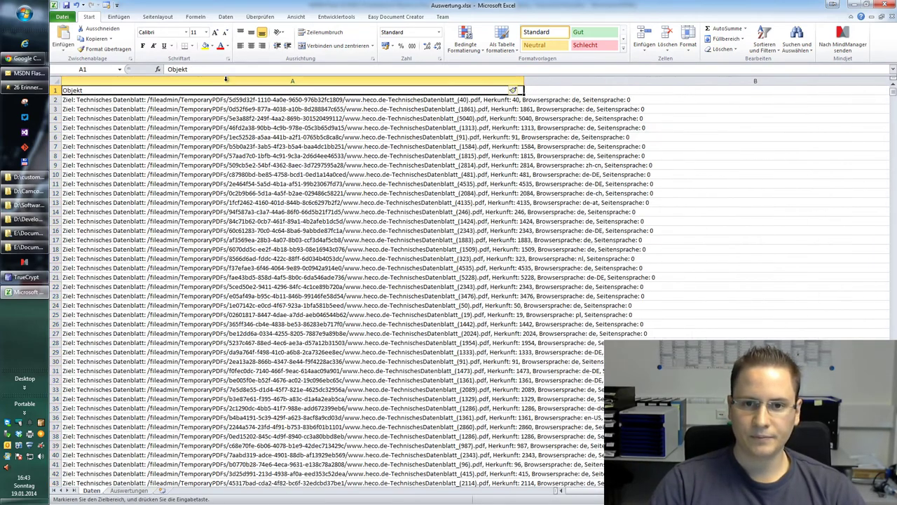
key("ctrl+v")
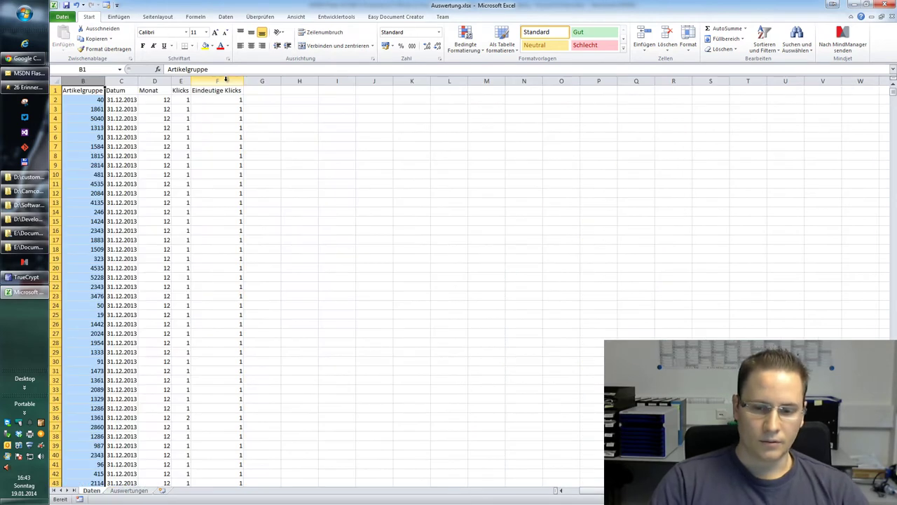
Check the Artikelgruppe, Monat and Klicks columns, then return to Auswertungen.
scroll(581, 490, "left", 2)
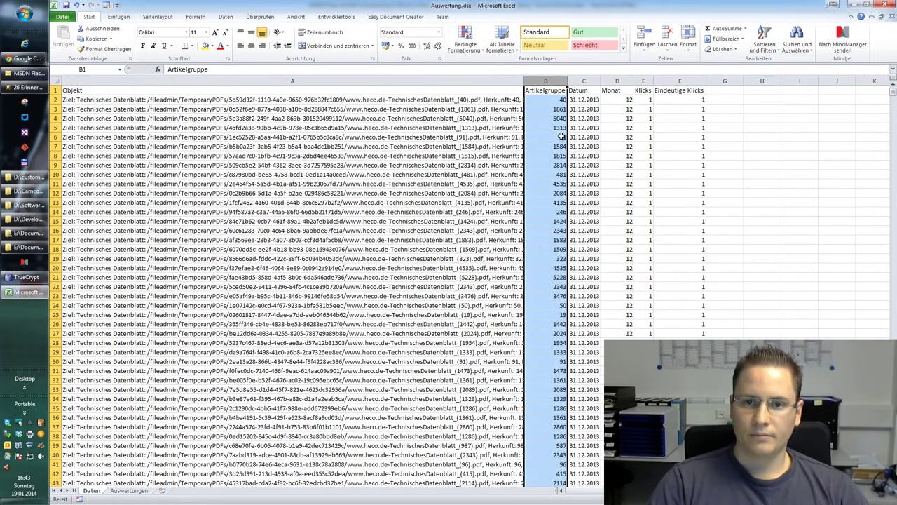
left_click(571, 109)
left_click(551, 92)
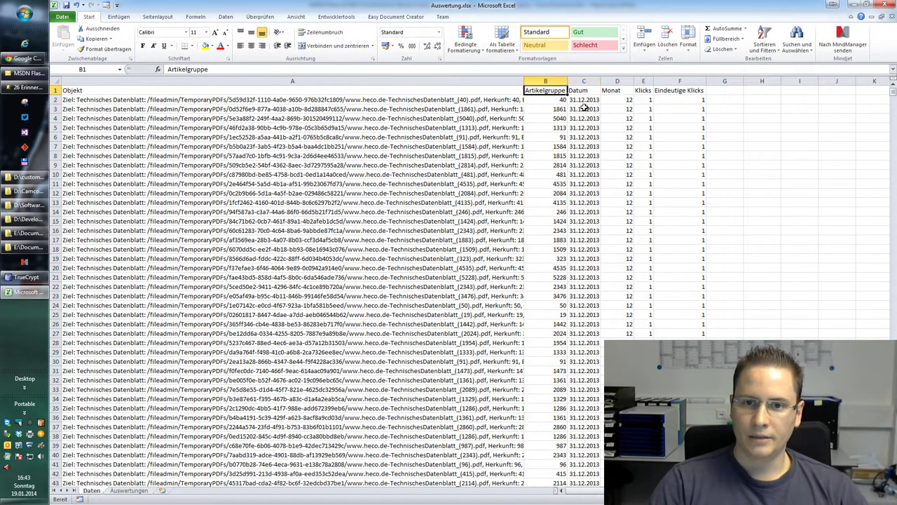
left_click(617, 91)
left_click(641, 109)
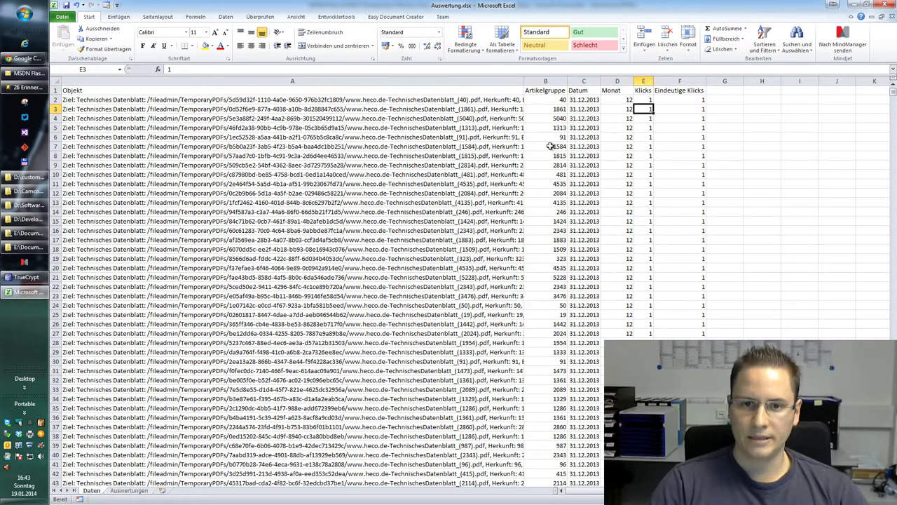
left_click(125, 490)
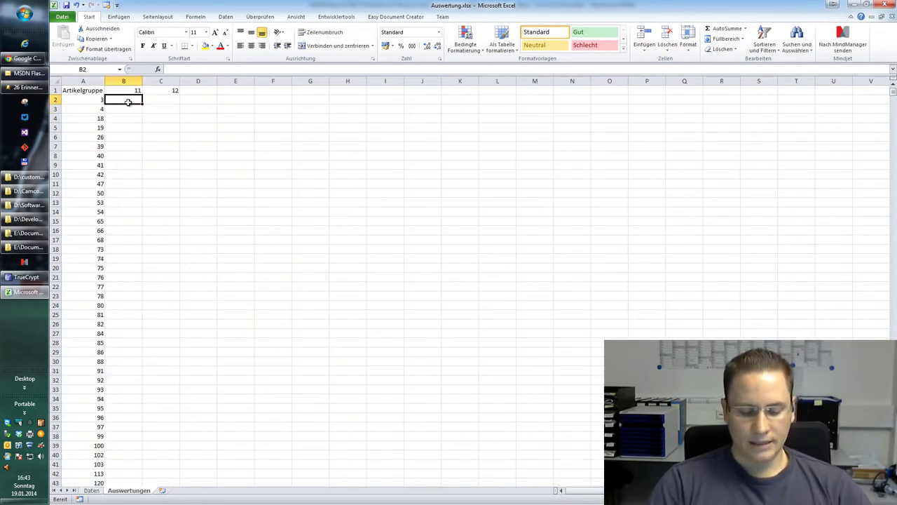
Type =summewenns( in B2 and open its Funktionsargumente dialog.
type("=su")
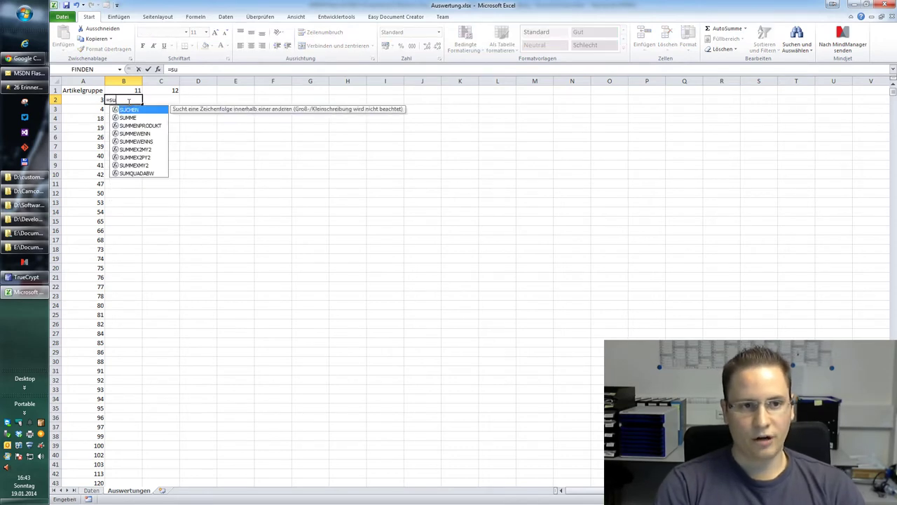
type("mmewenns(")
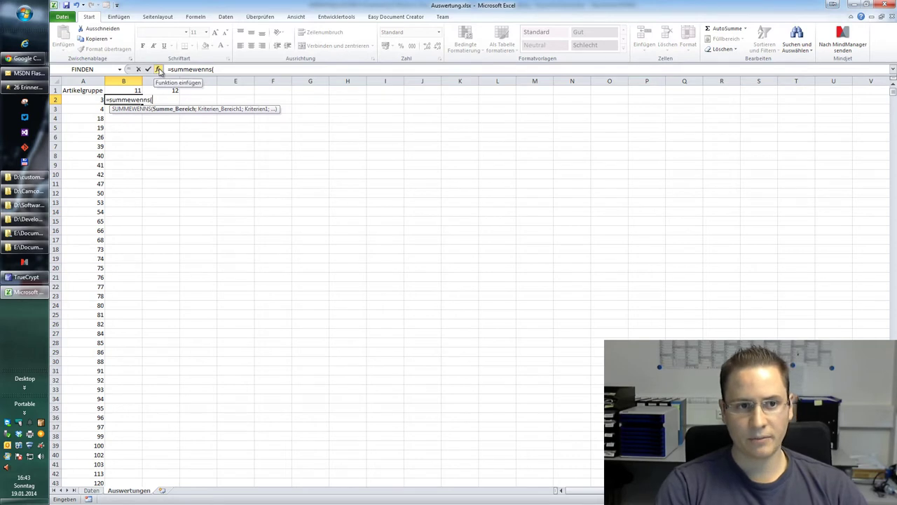
left_click(157, 68)
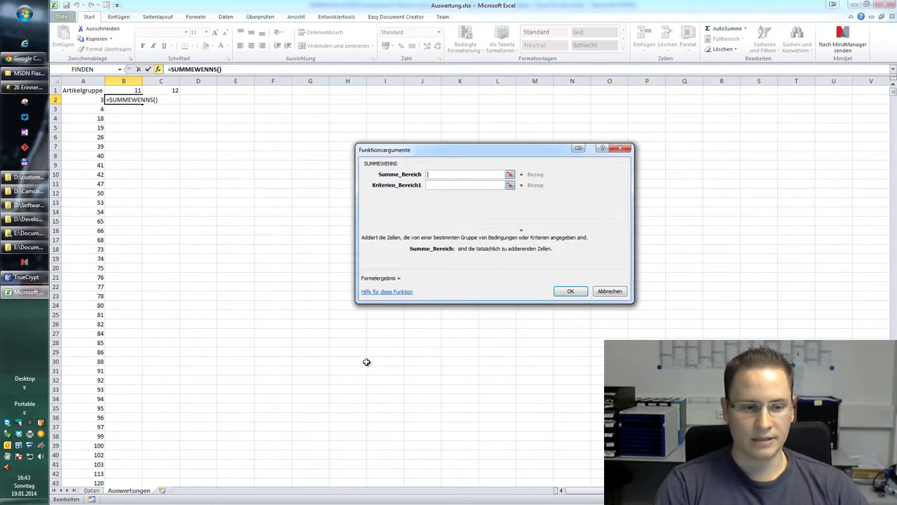
Set Summe_Bereich to Daten!E:E, Kriterien_Bereich1 to Daten!B:B and Kriterien1 to A2.
left_click(91, 490)
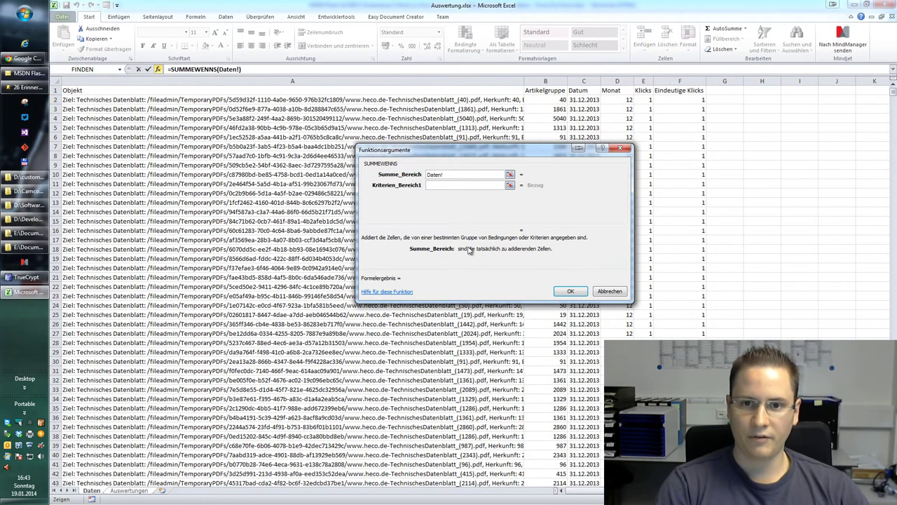
left_click(646, 80)
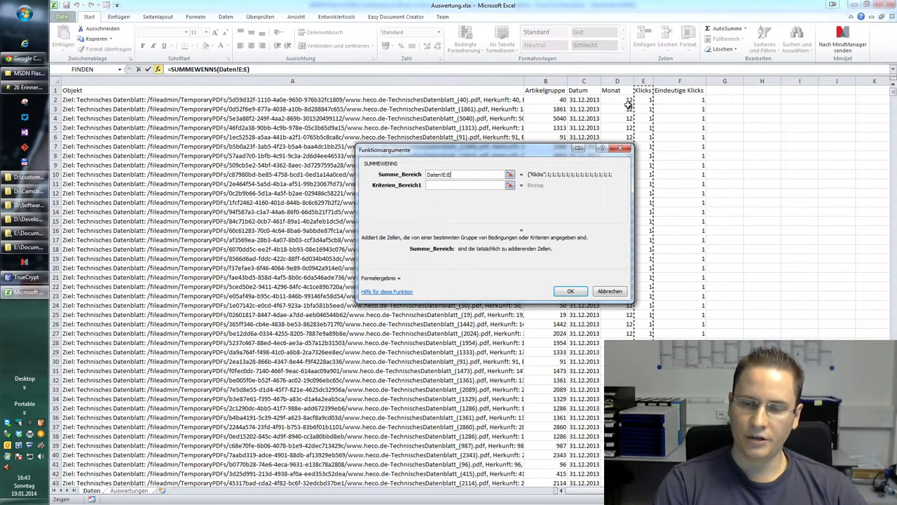
left_click(489, 184)
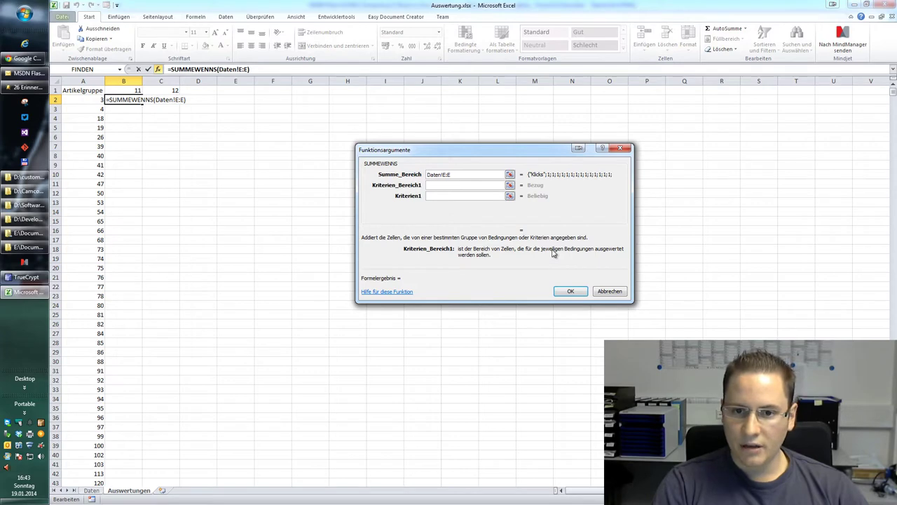
left_click(91, 490)
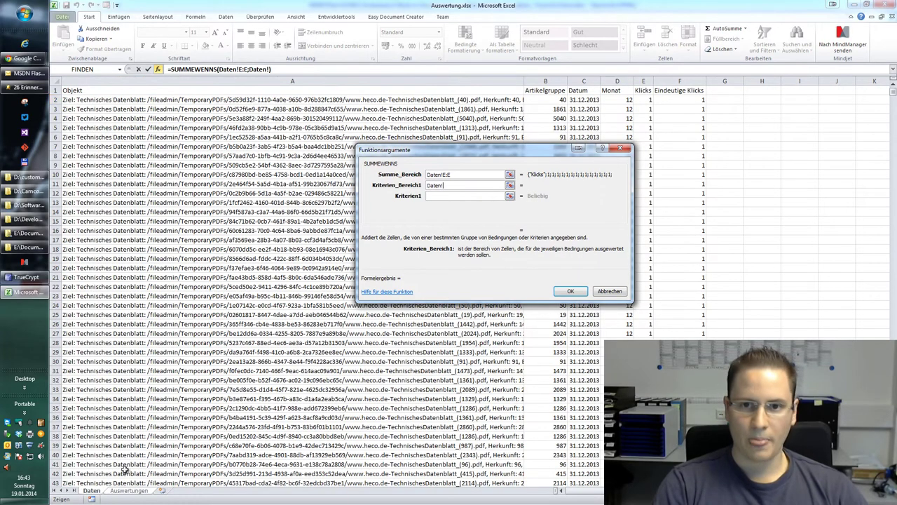
left_click(549, 81)
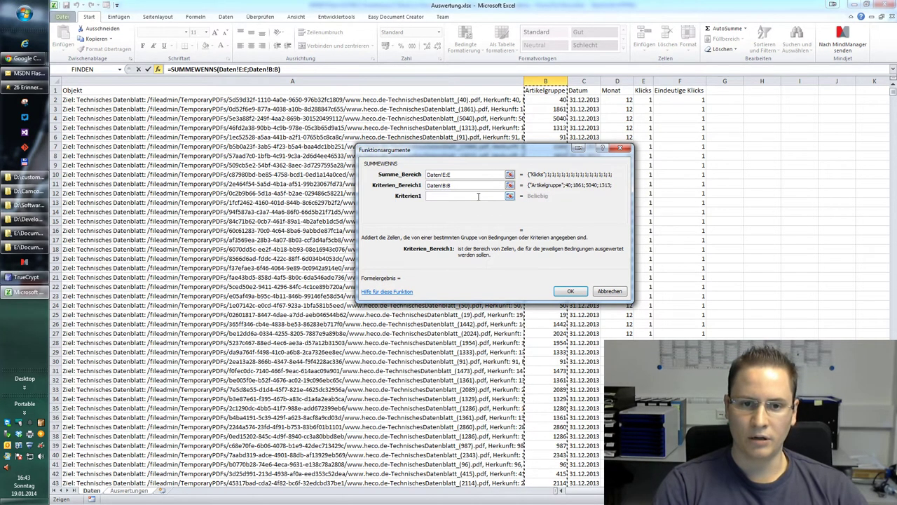
left_click(479, 196)
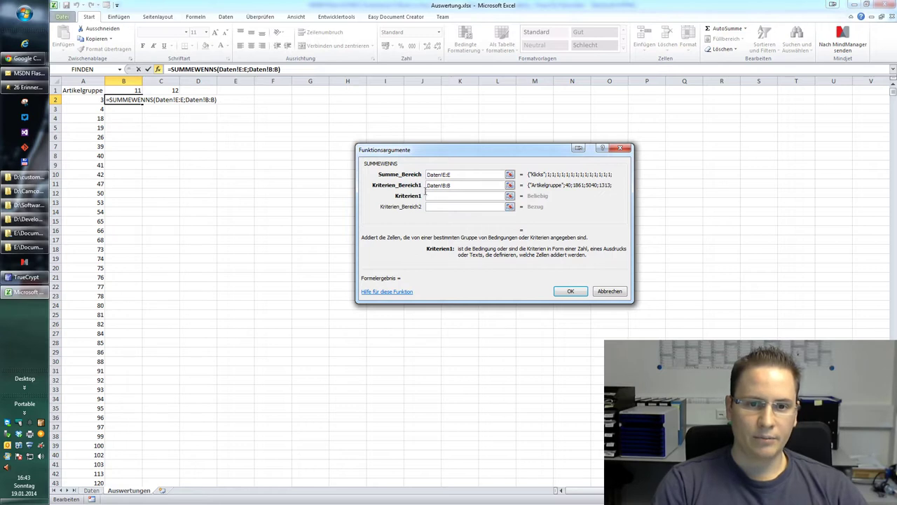
left_click(93, 99)
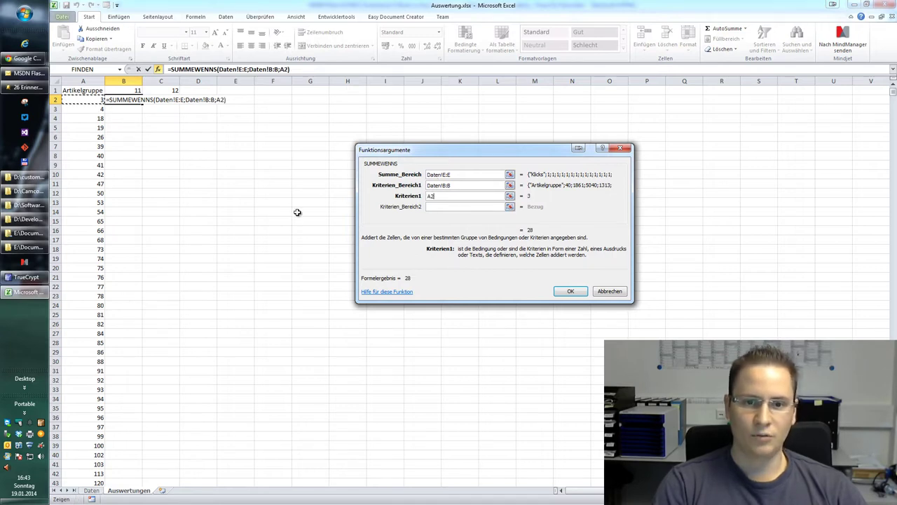
Set Kriterien_Bereich2 to Daten!D:D and Kriterien2 to B1, confirming the total of 14.
left_click(449, 208)
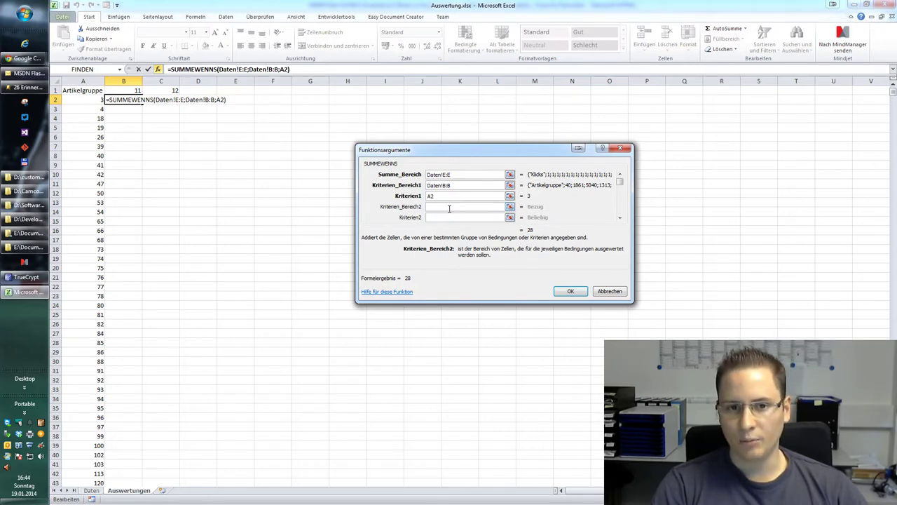
left_click(90, 491)
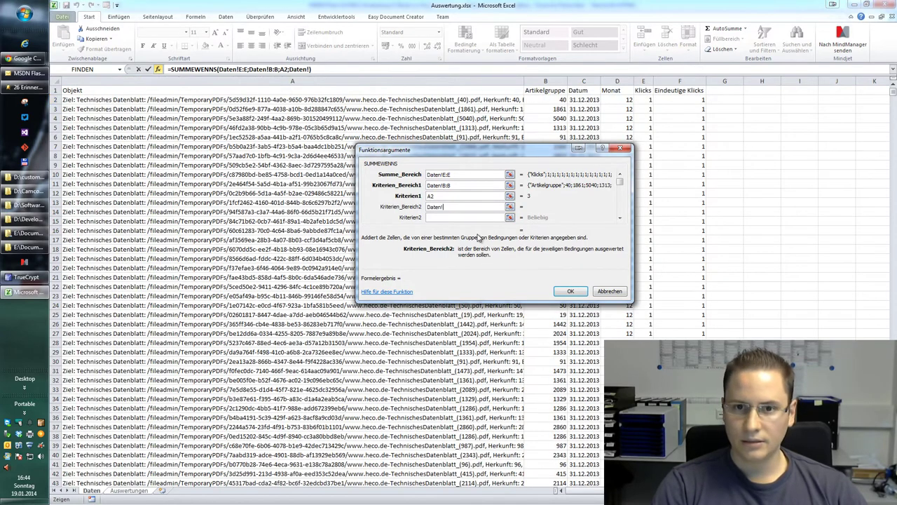
left_click(625, 85)
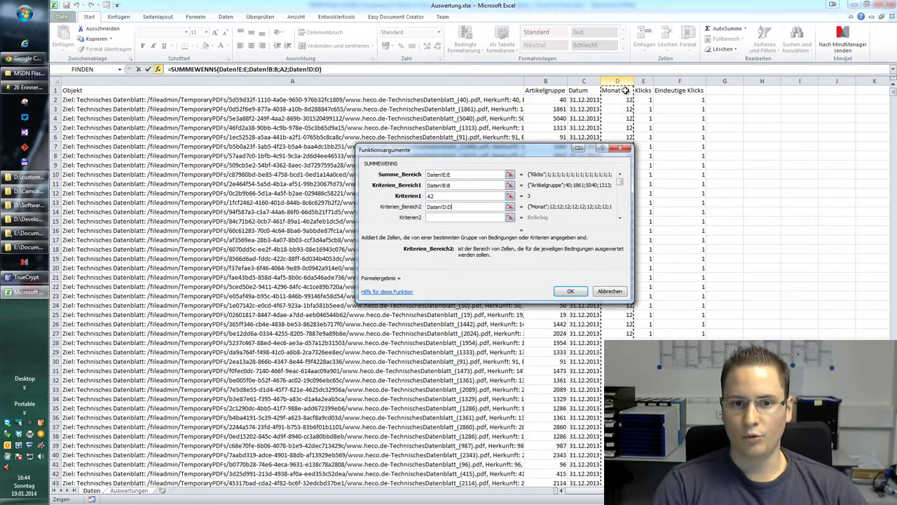
left_click(494, 216)
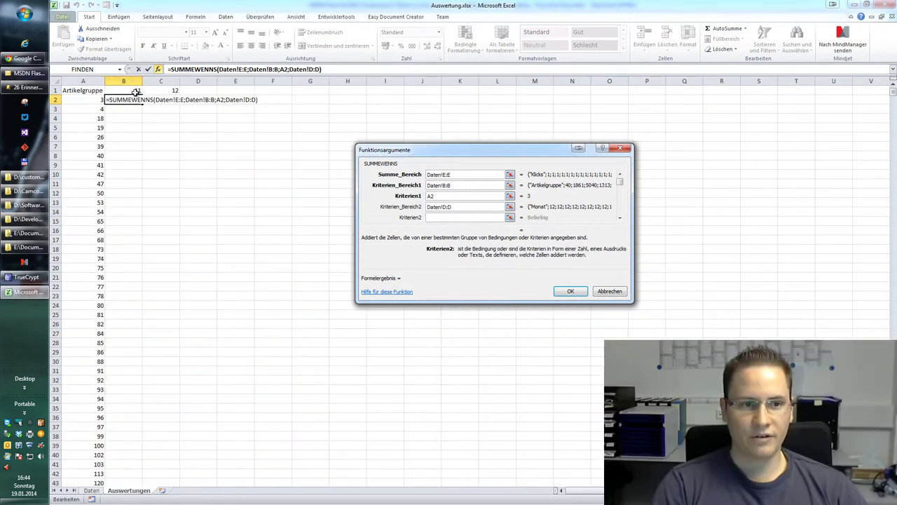
left_click(134, 91)
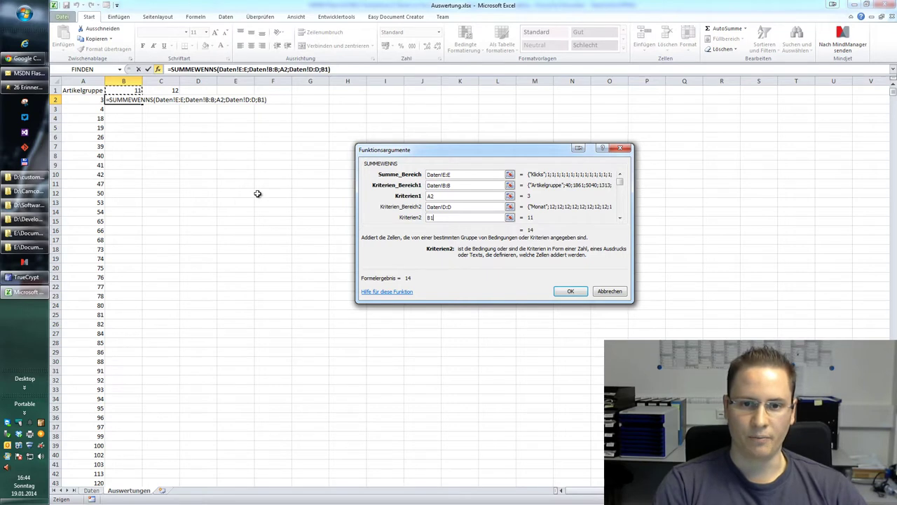
left_click(578, 291)
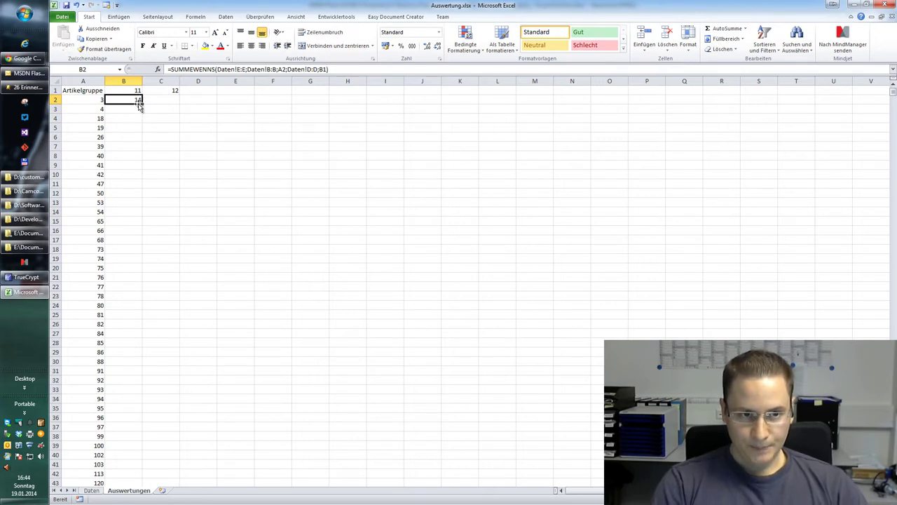
Fill B2's SUMMEWENNS formula down to B5 and inspect why B3 to B5 return 0.
left_click_drag(141, 102, 142, 132)
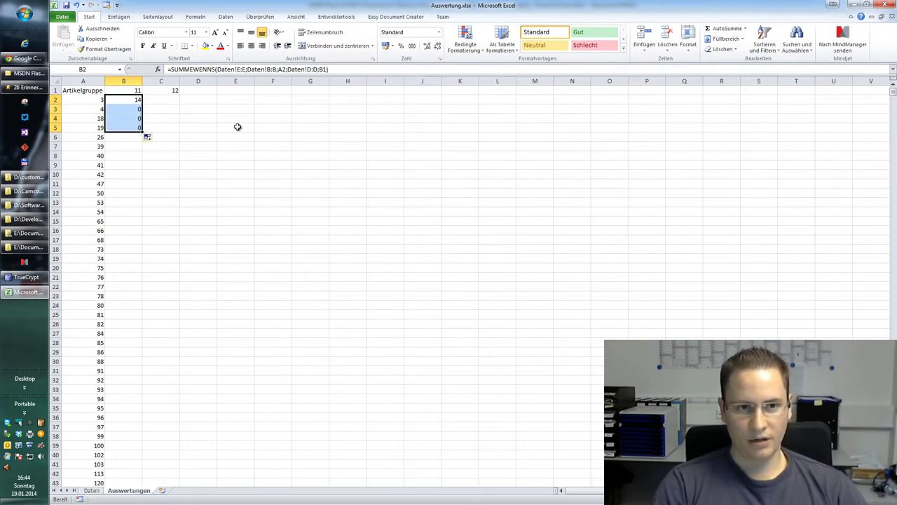
left_click(135, 107)
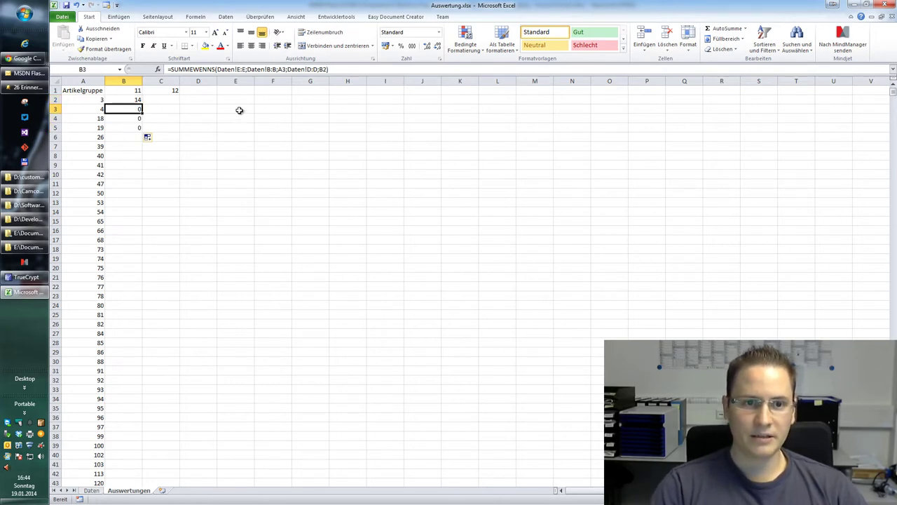
key("Up")
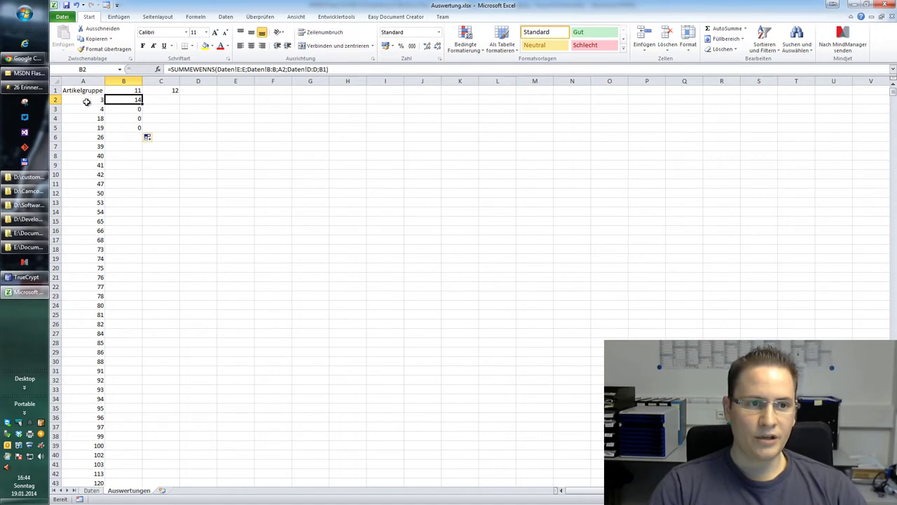
left_click(99, 99)
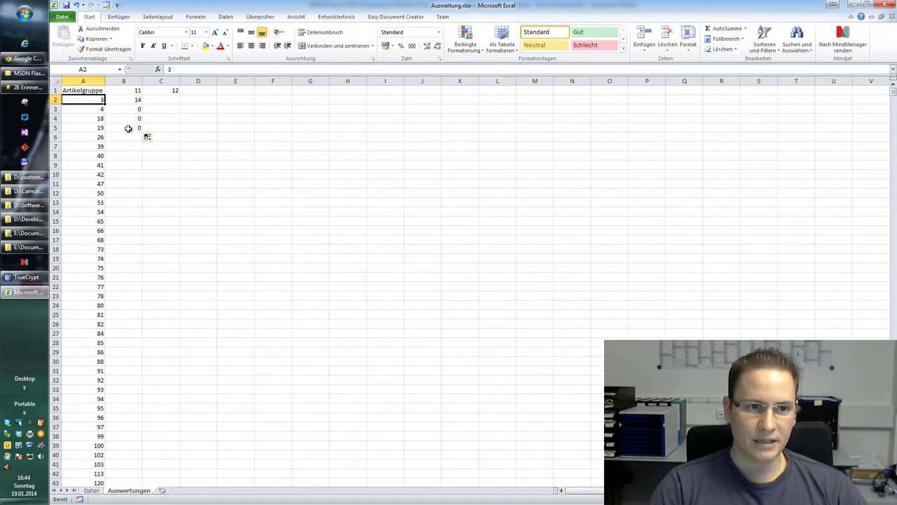
key("Down")
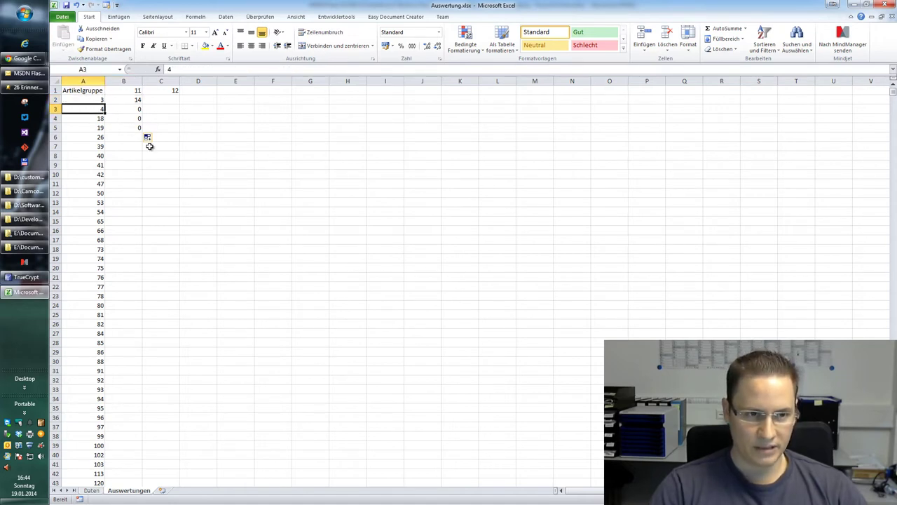
key("Up")
key("Right")
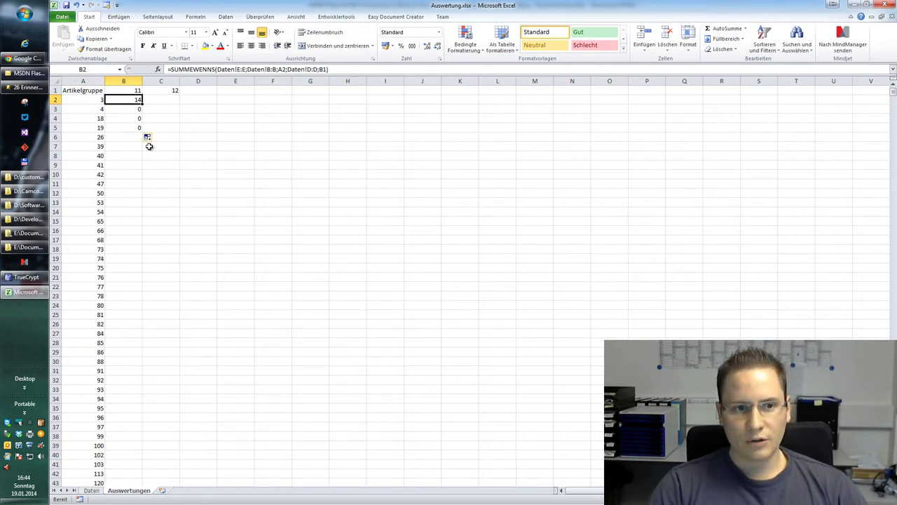
Compare B2's formula with B3's, where the month reference has shifted to B2.
key("Up")
key("Down")
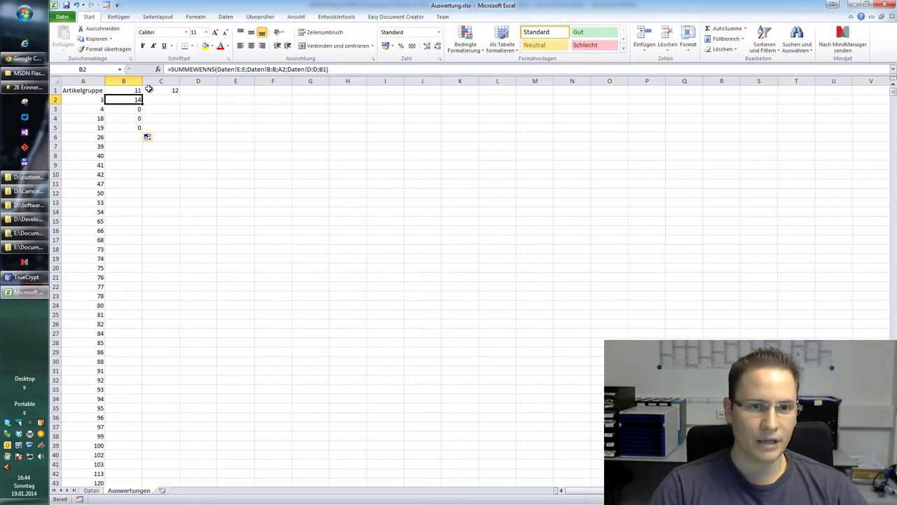
left_click(323, 70)
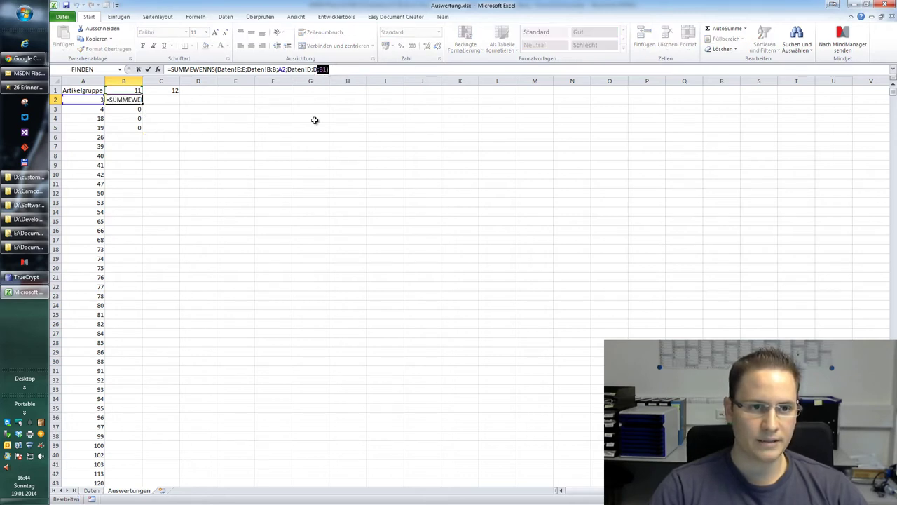
key("Return")
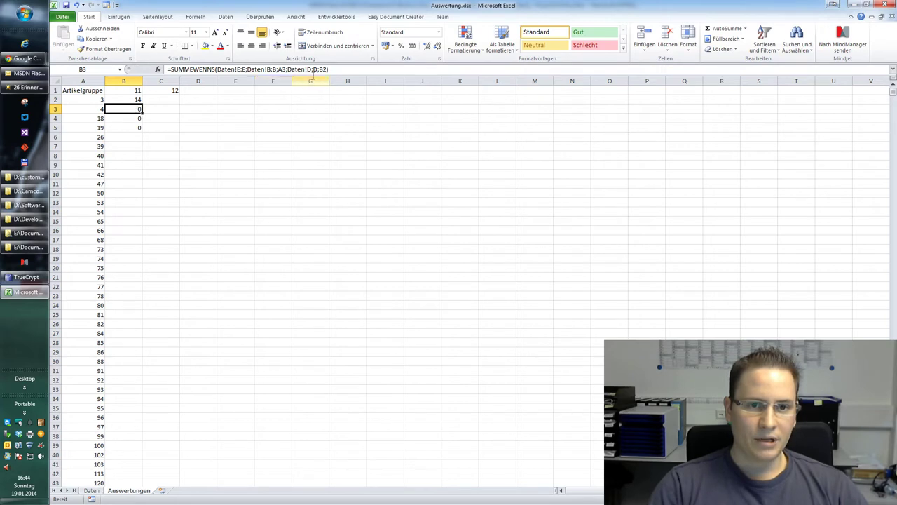
left_click(320, 70)
double_click(322, 70)
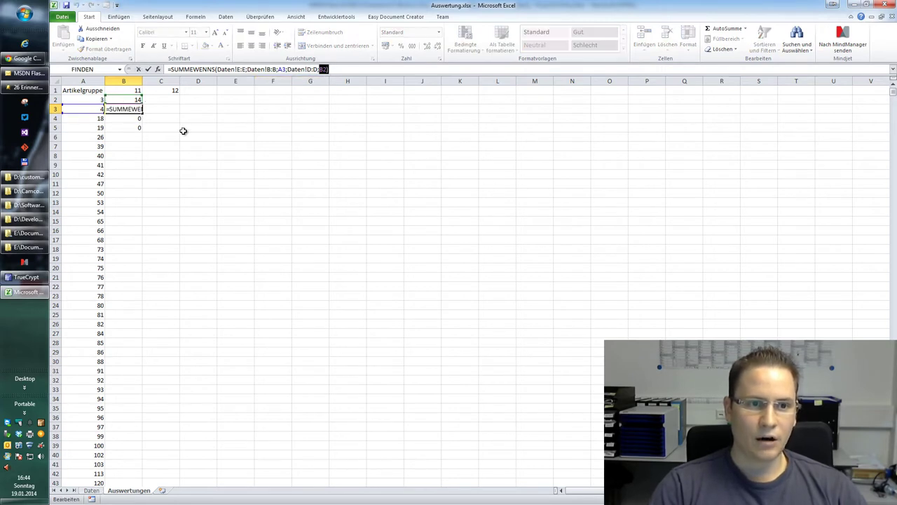
key("Escape")
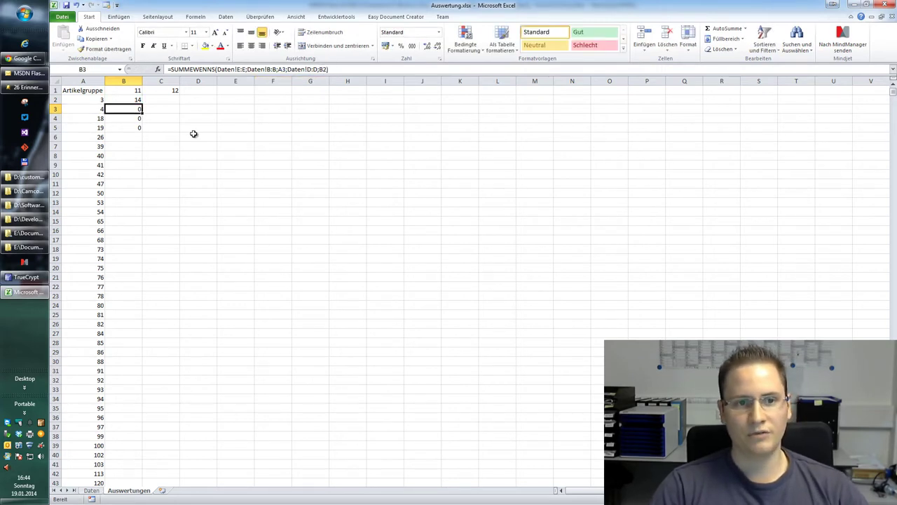
key("Up")
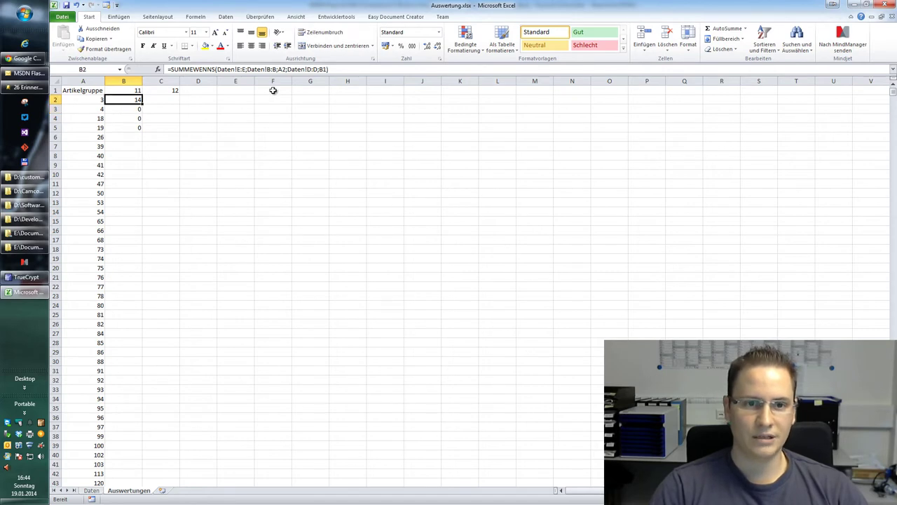
Change the B1 reference in B2's formula to $B$1.
left_click(319, 69)
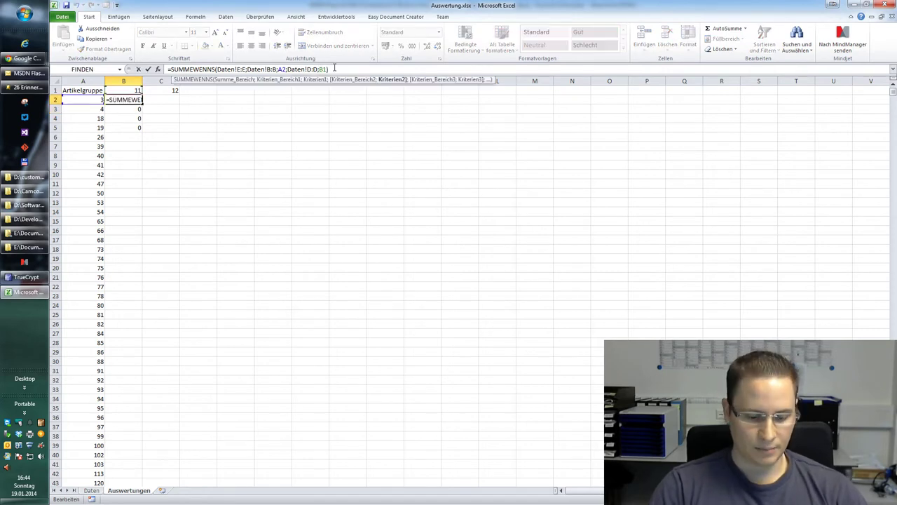
type("$")
key("Right")
type("$")
key("Return")
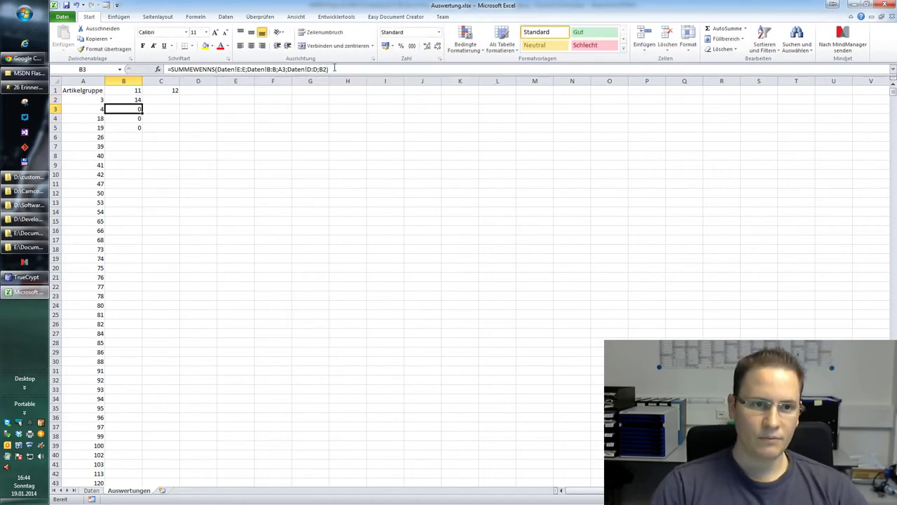
key("Up")
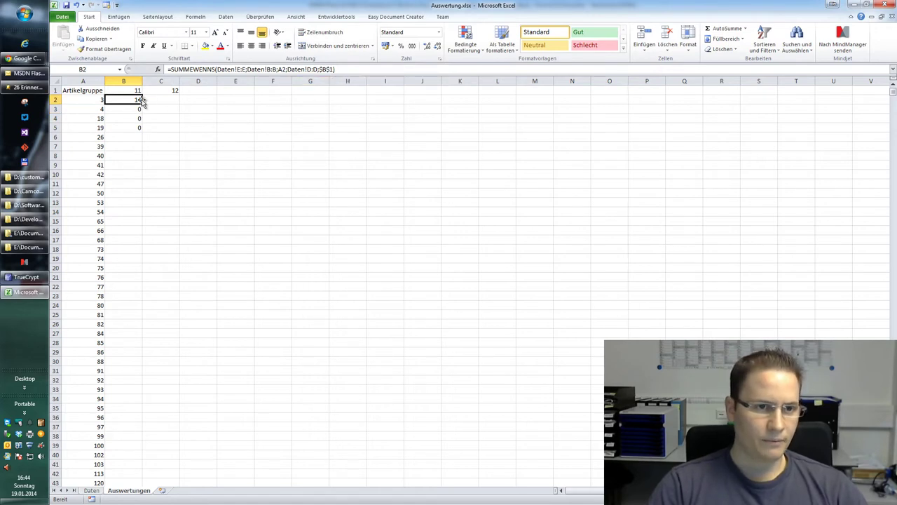
Copy the corrected B2 formula to B5, then fill B2:B5 down to row 43.
left_click_drag(142, 103, 142, 131)
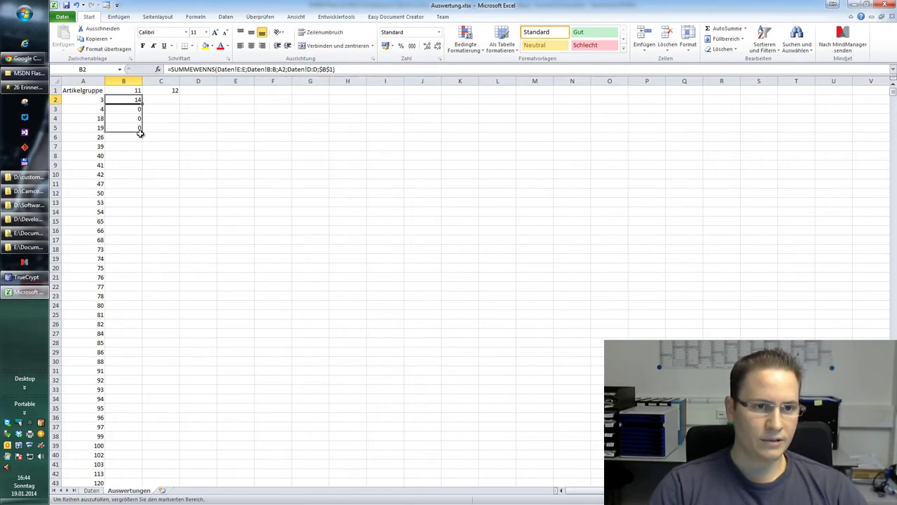
left_click(140, 110)
key("Down")
key("Down")
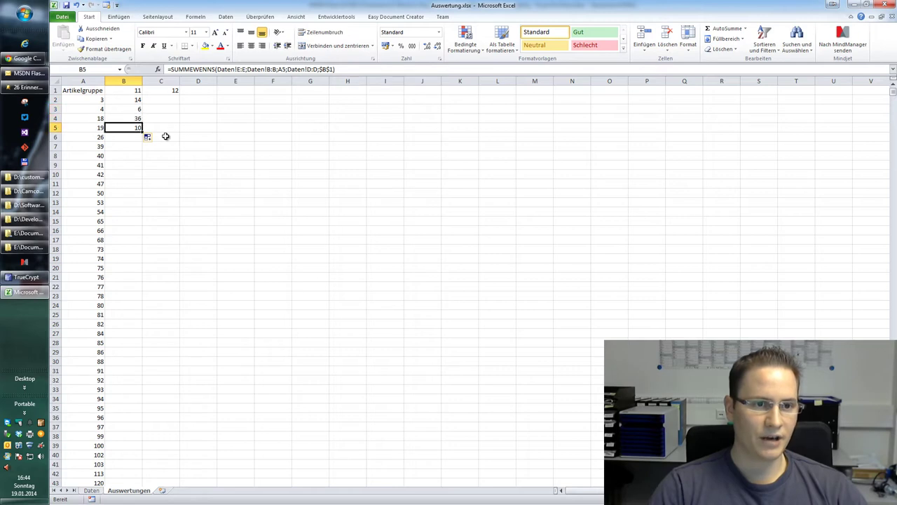
key("Up")
key("Up")
key("Up")
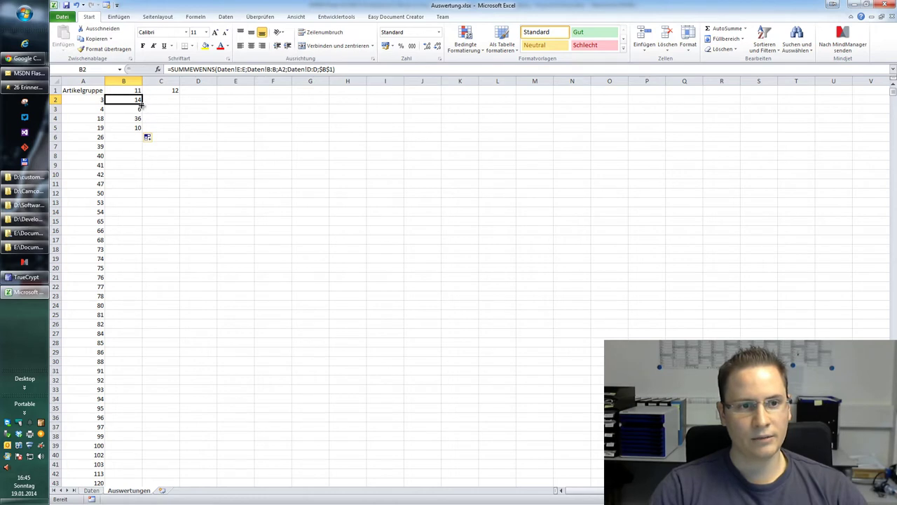
key("ctrl+shift+Down")
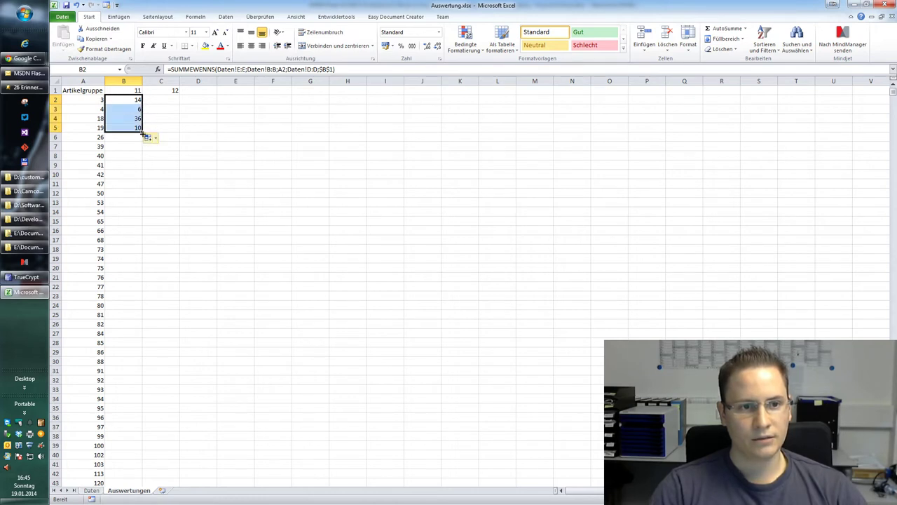
double_click(142, 133)
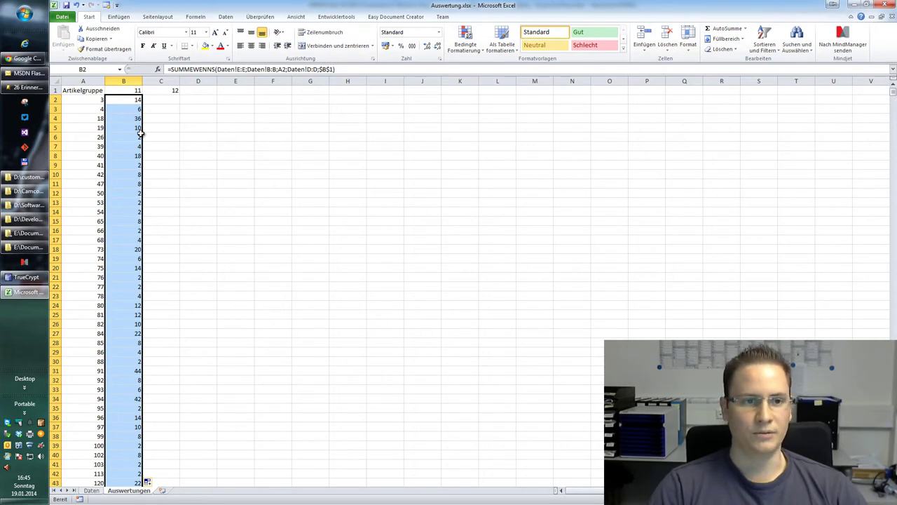
left_click(146, 100)
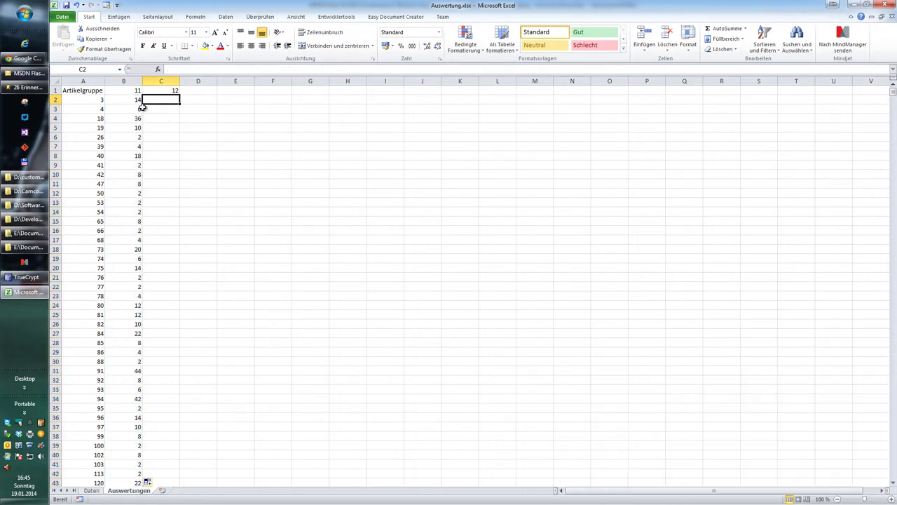
Copy the month-11 SUMMEWENNS formula from B2 across into C2 with the fill handle.
left_click(134, 100)
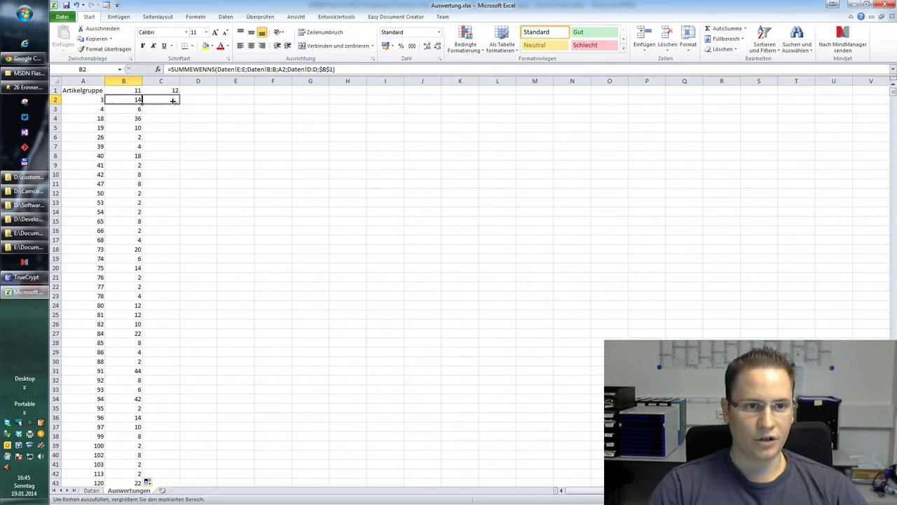
left_click_drag(141, 103, 169, 104)
left_click(159, 100)
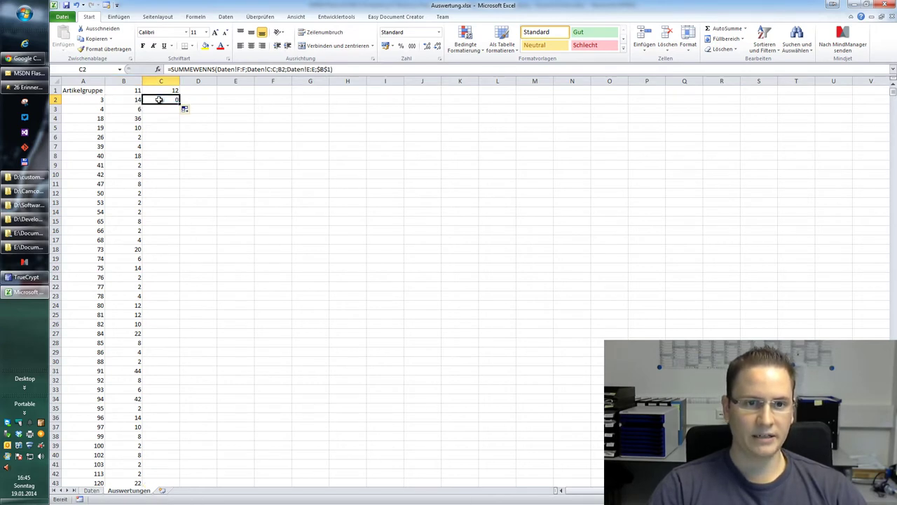
Compare the B2 and C2 formulas, then begin retyping C2 as =summwens.
key("Left")
key("Right")
key("Left")
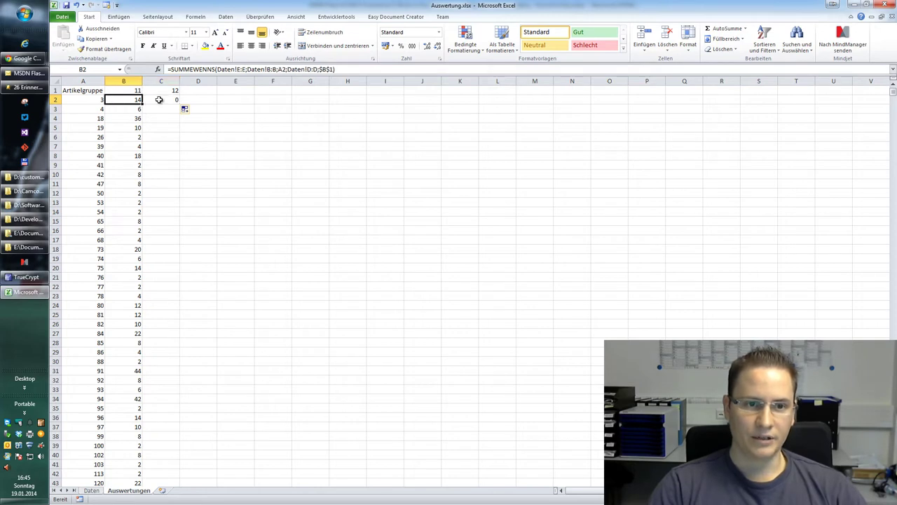
key("Right")
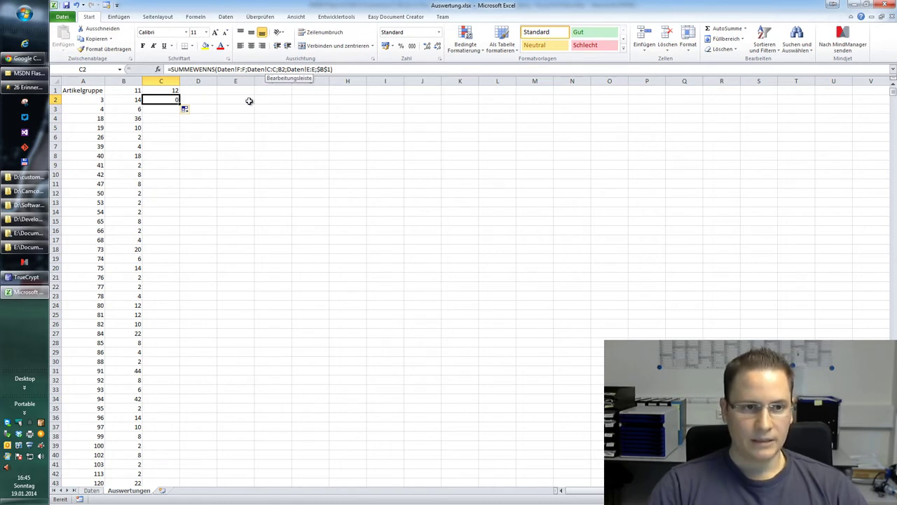
left_click(140, 100)
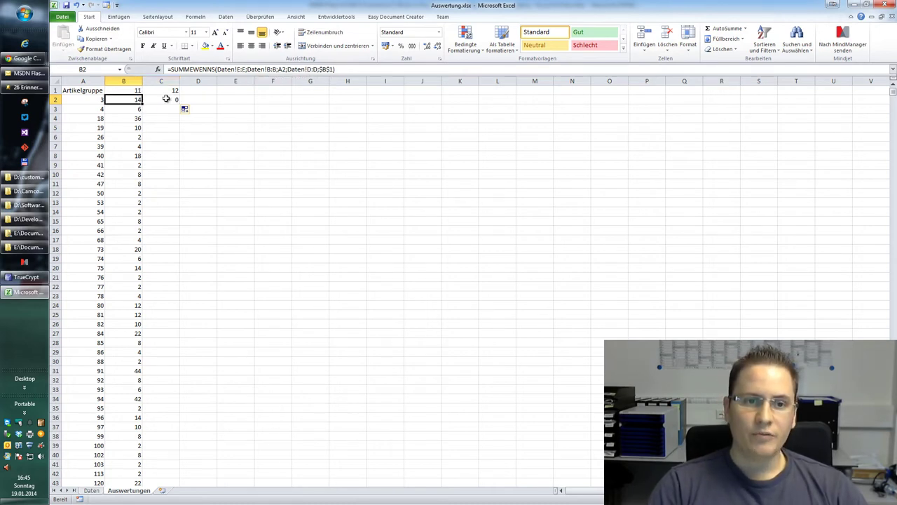
left_click(166, 99)
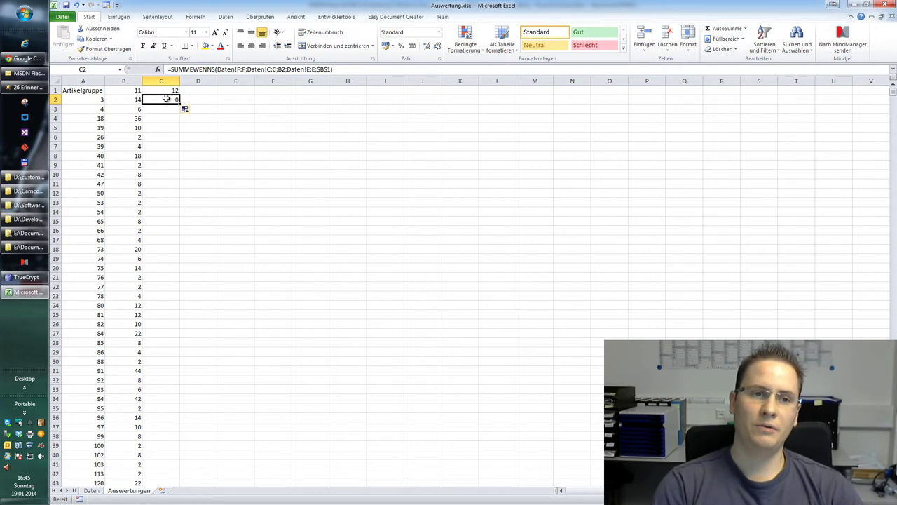
type("=summwens")
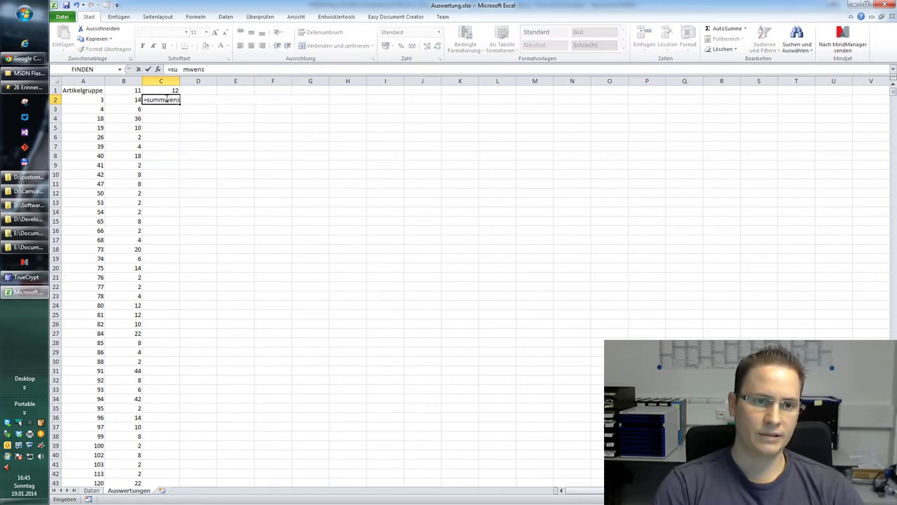
Correct the entry to =SUMMEWENNS(Daten!E:E; with the Klicks column as sum range, and show its arguments.
key("BackSpace")
key("BackSpace")
key("BackSpace")
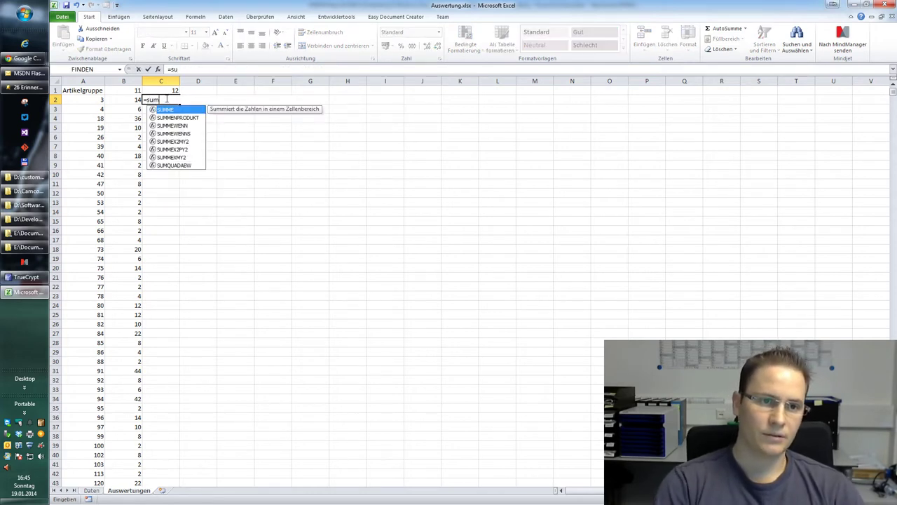
type("mewenns(")
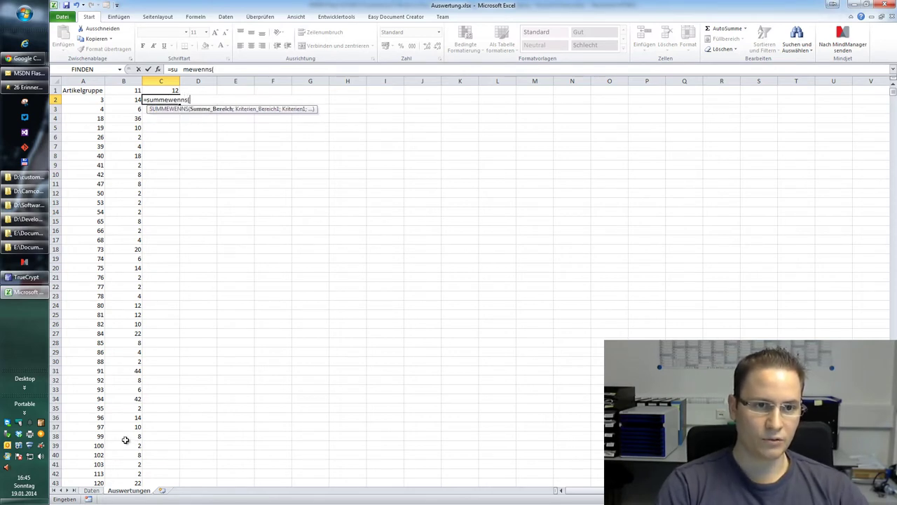
left_click(91, 490)
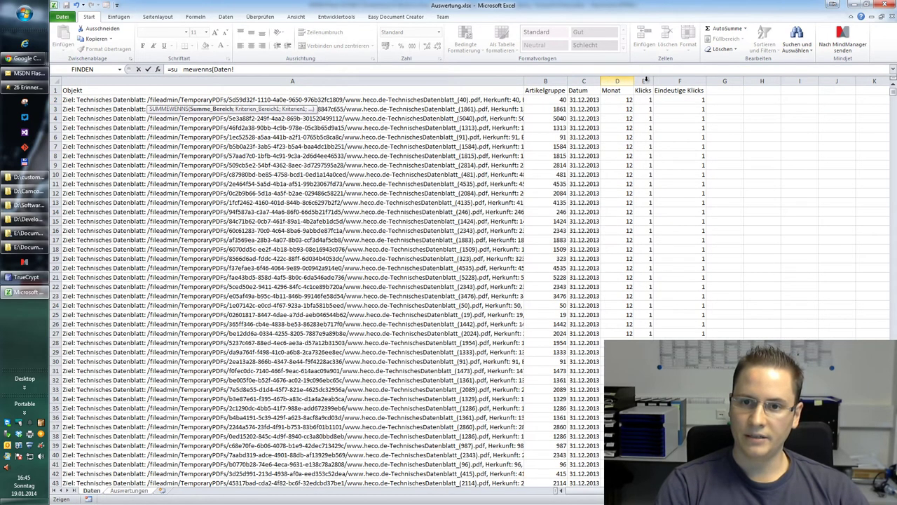
left_click(646, 81)
type(";")
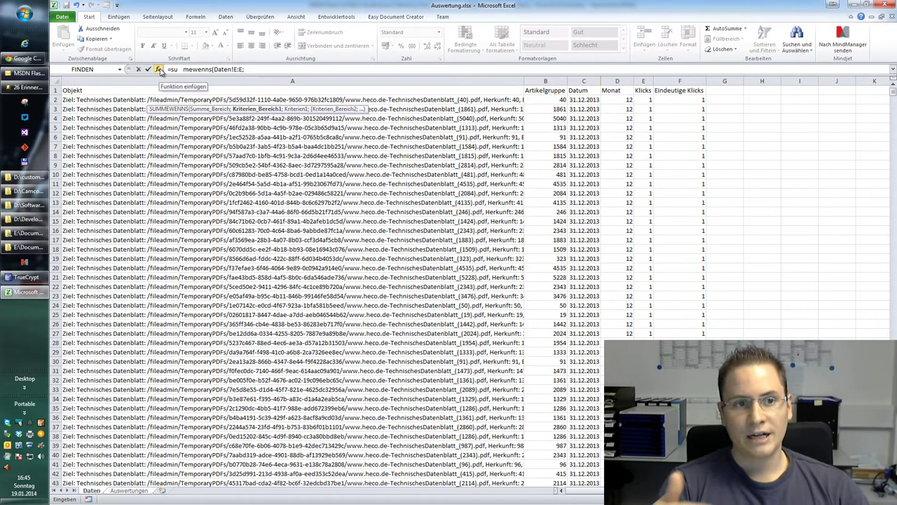
left_click(159, 69)
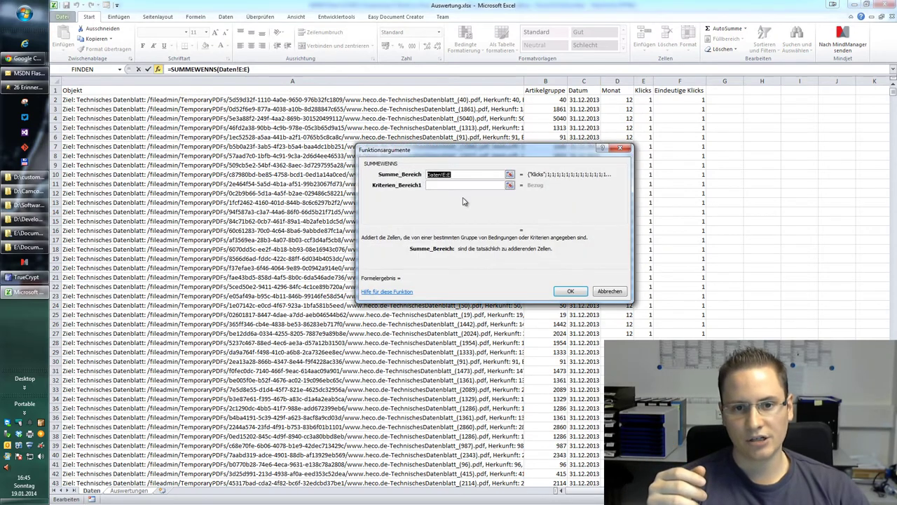
Set the first criteria range to Daten!D:D and the criterion to absolute $C$1.
left_click(464, 185)
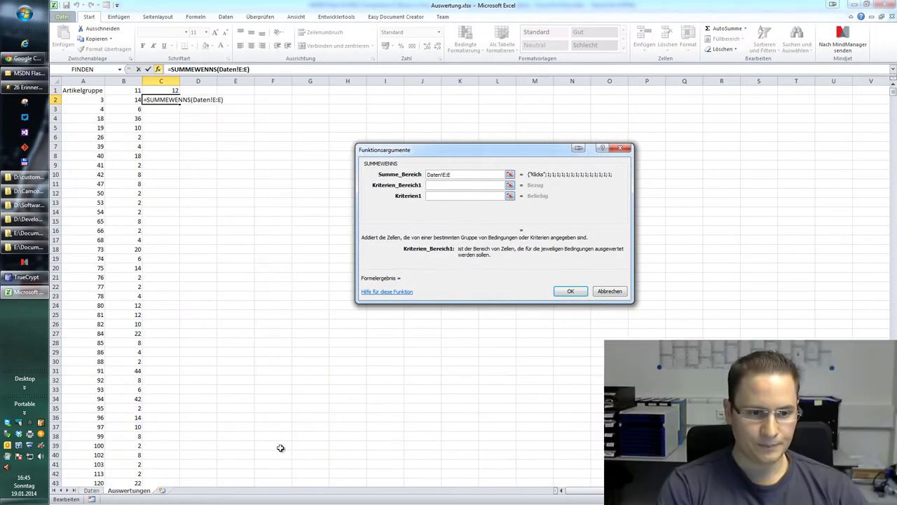
left_click(88, 491)
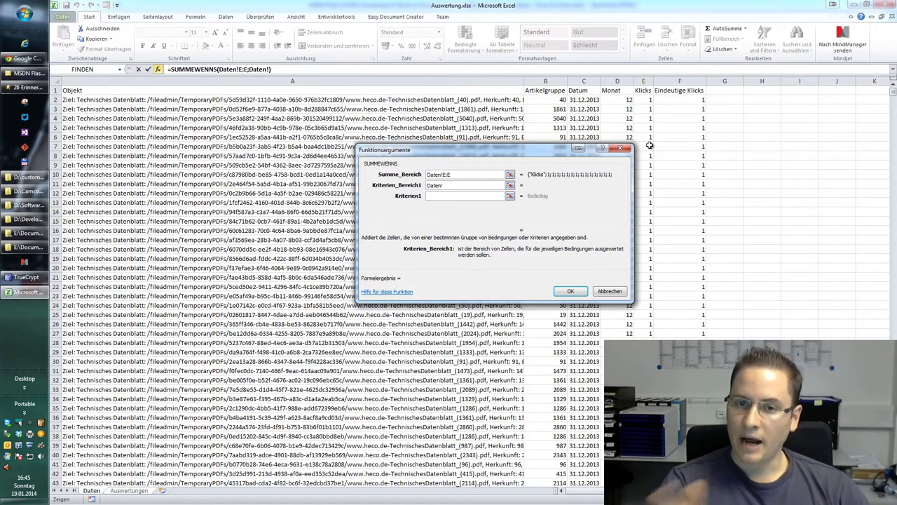
left_click(625, 81)
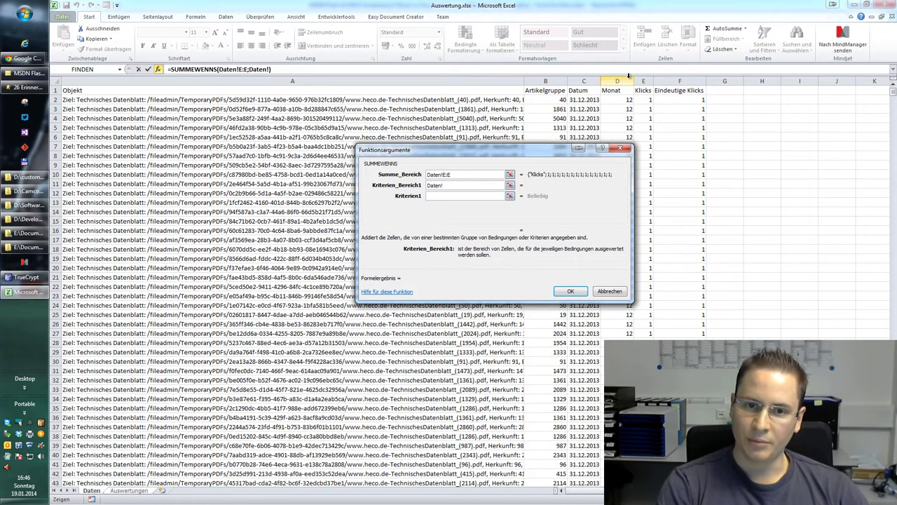
key("Tab")
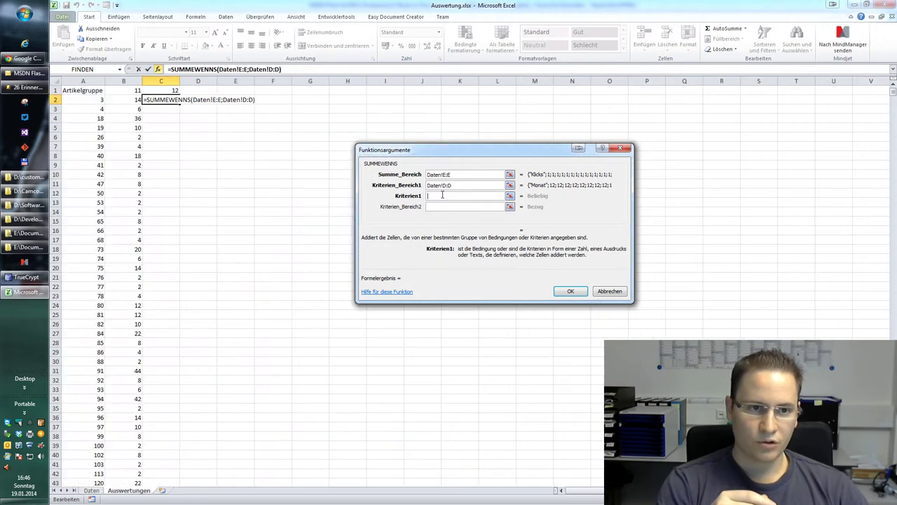
left_click(168, 90)
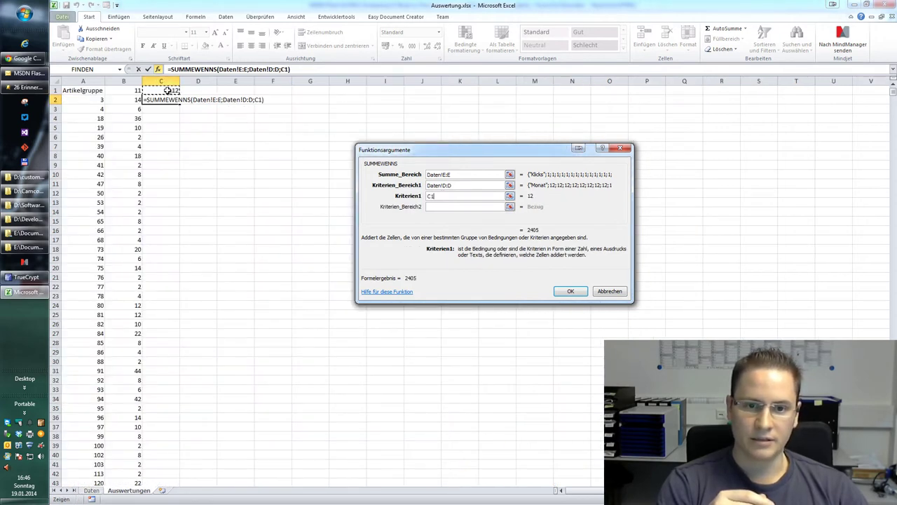
left_click(447, 185)
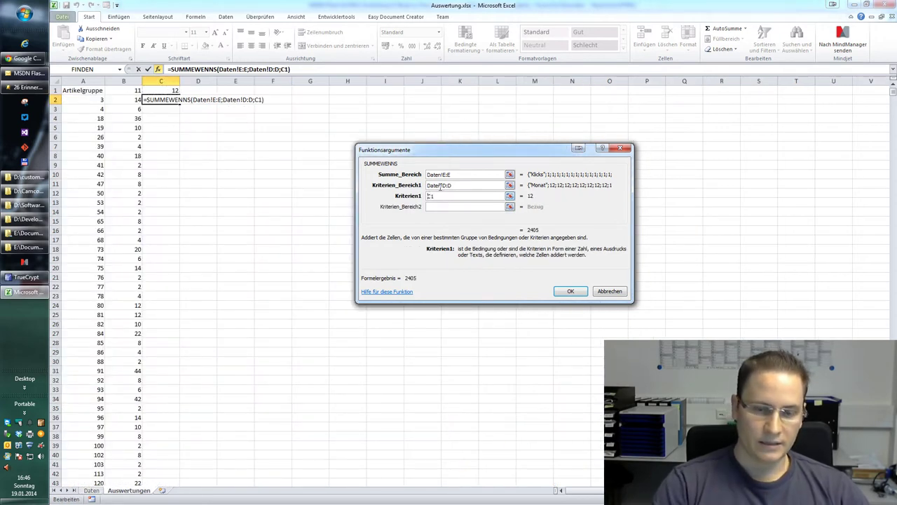
key("F4")
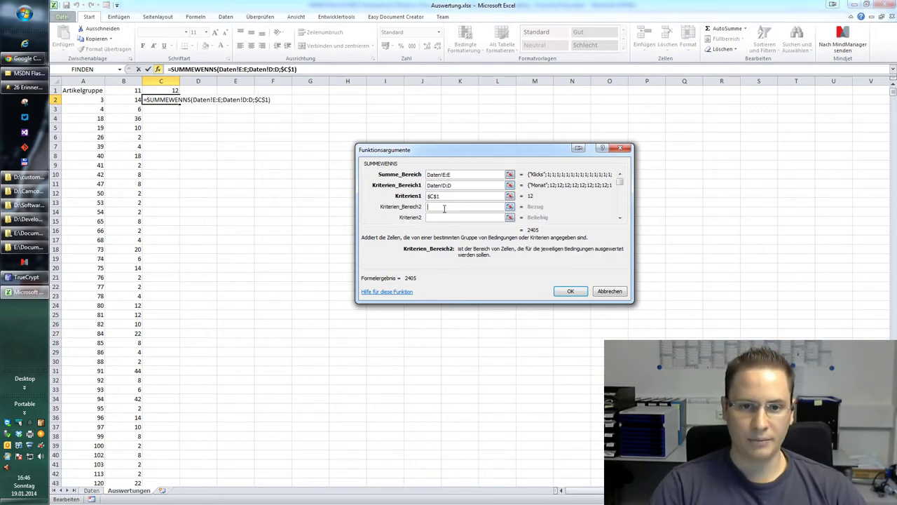
Set the second criteria range to Daten!B:B with criterion A2, and confirm the formula.
left_click(444, 208)
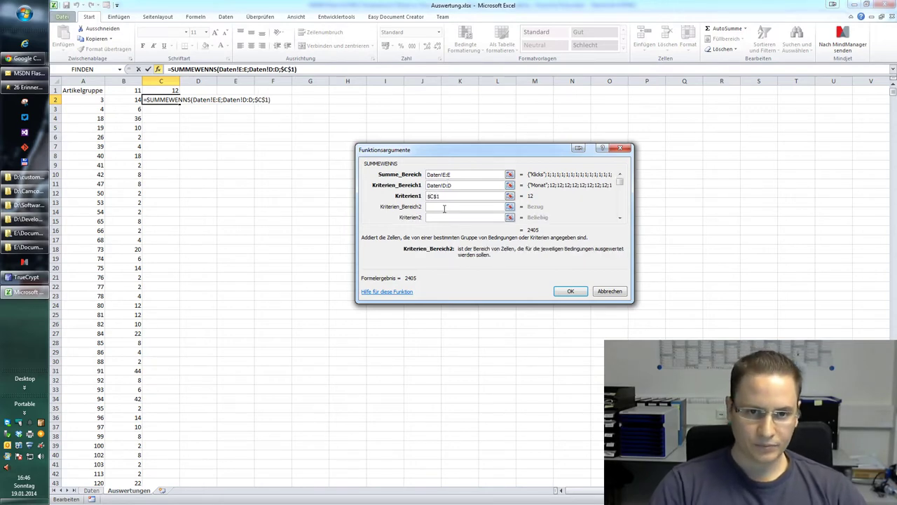
left_click(91, 490)
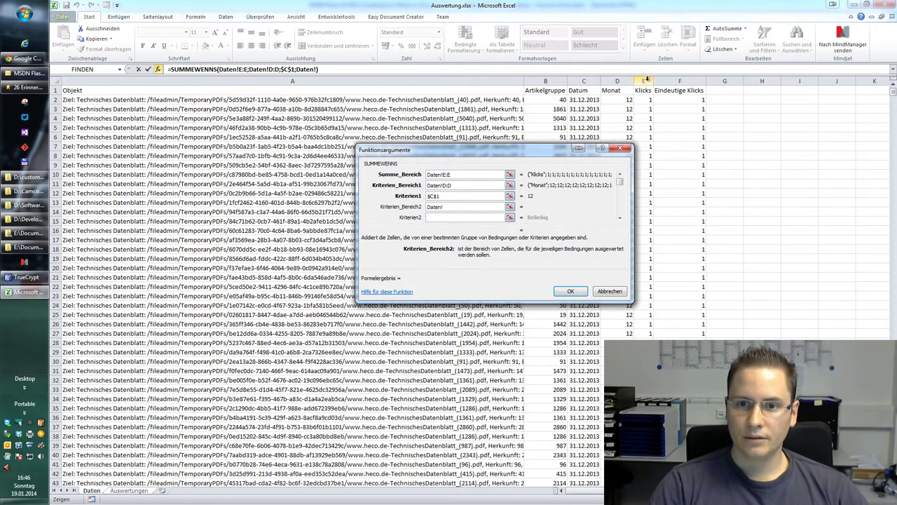
left_click(554, 81)
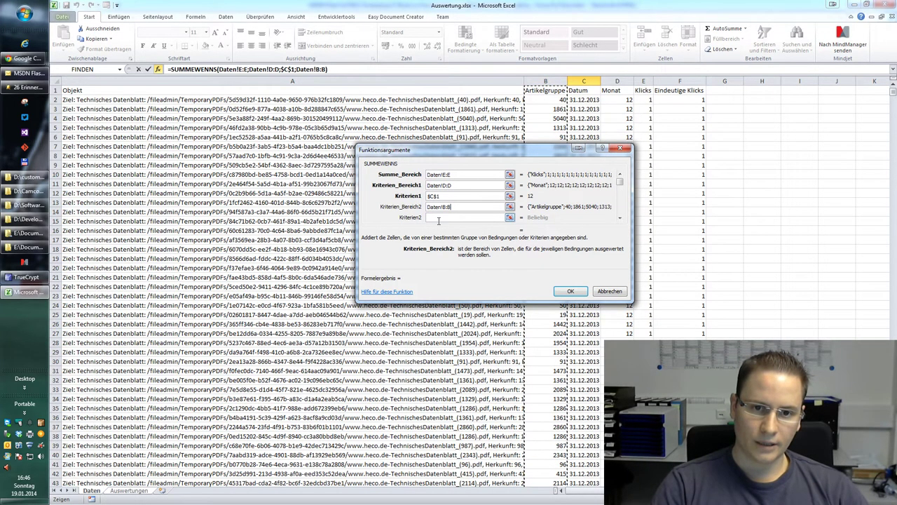
left_click(439, 220)
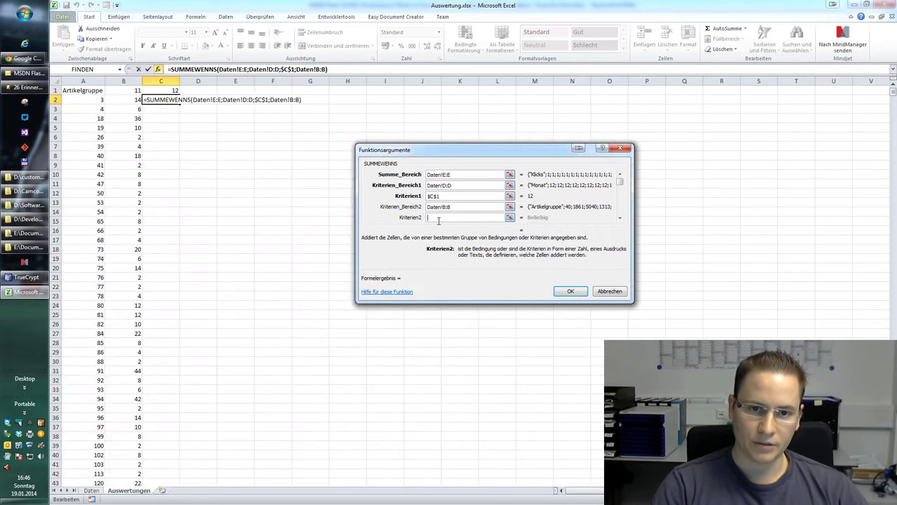
left_click(102, 100)
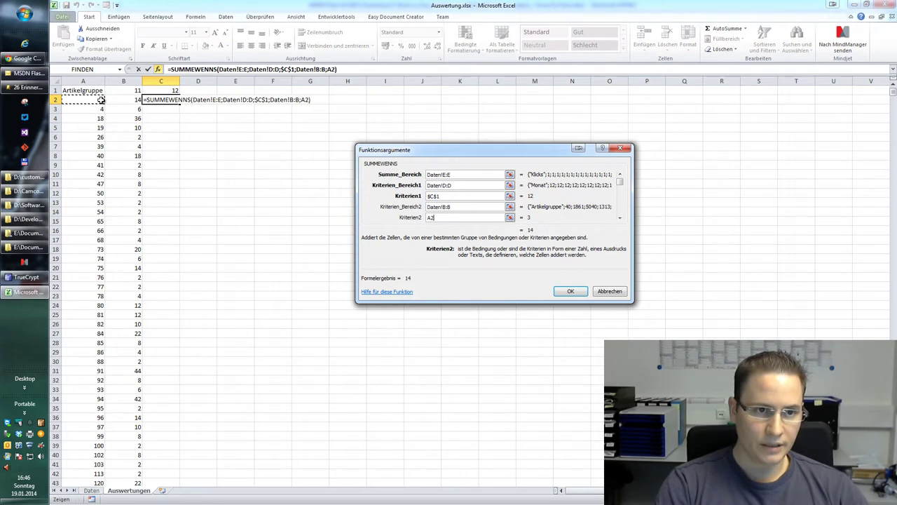
left_click(572, 292)
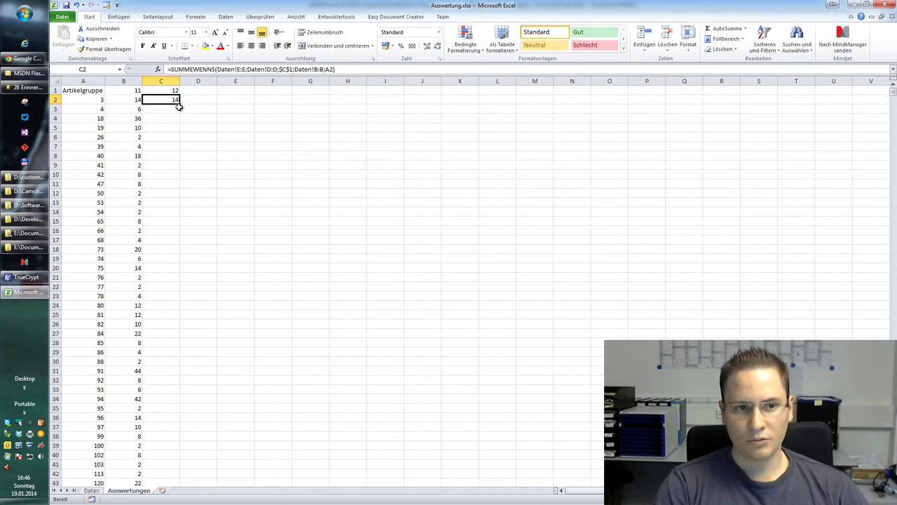
double_click(180, 102)
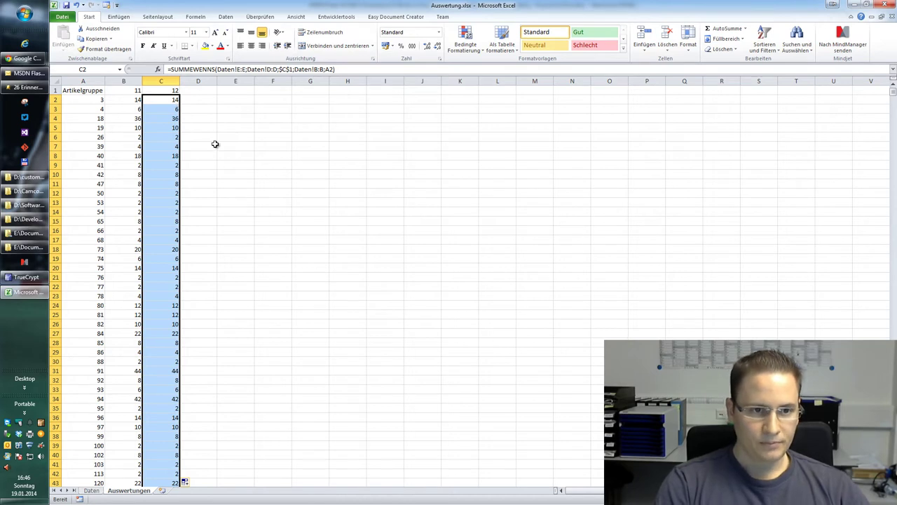
left_click_drag(222, 154, 245, 146)
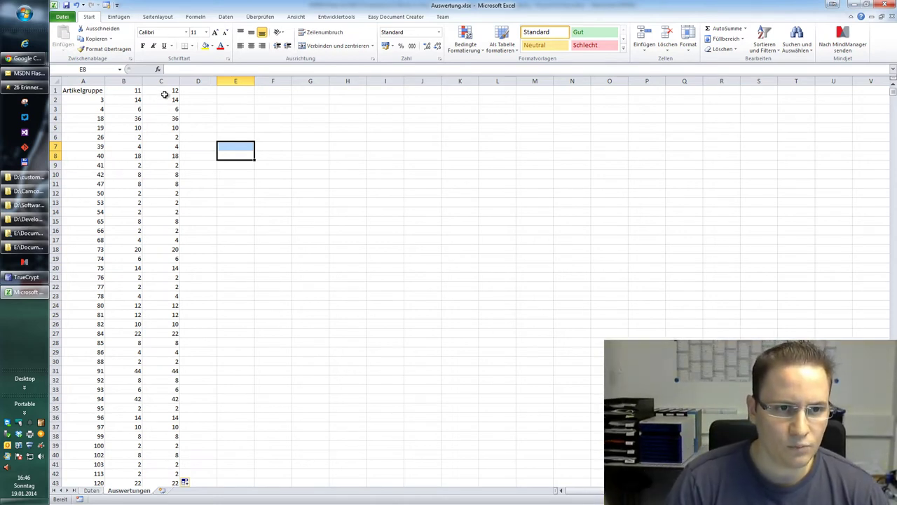
left_click(171, 99)
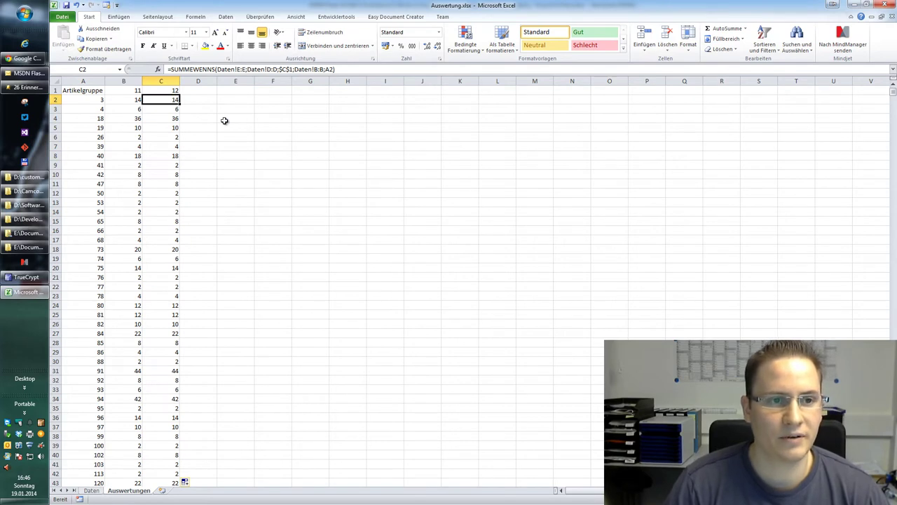
key("Left")
key("Left")
key("Right")
key("Right")
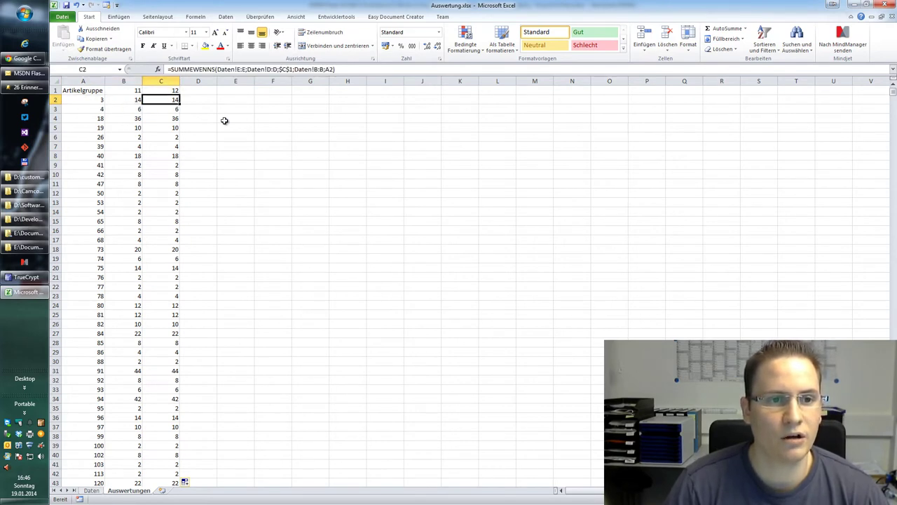
On Daten, search the Artikelgruppe column for 3 to locate a group-3 row.
left_click(91, 490)
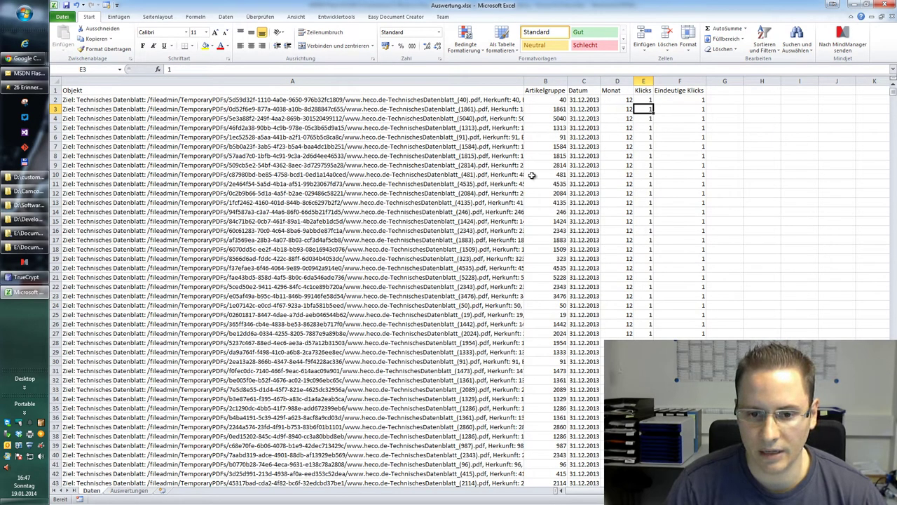
scroll(530, 251, "down", 3)
scroll(530, 251, "down", 3)
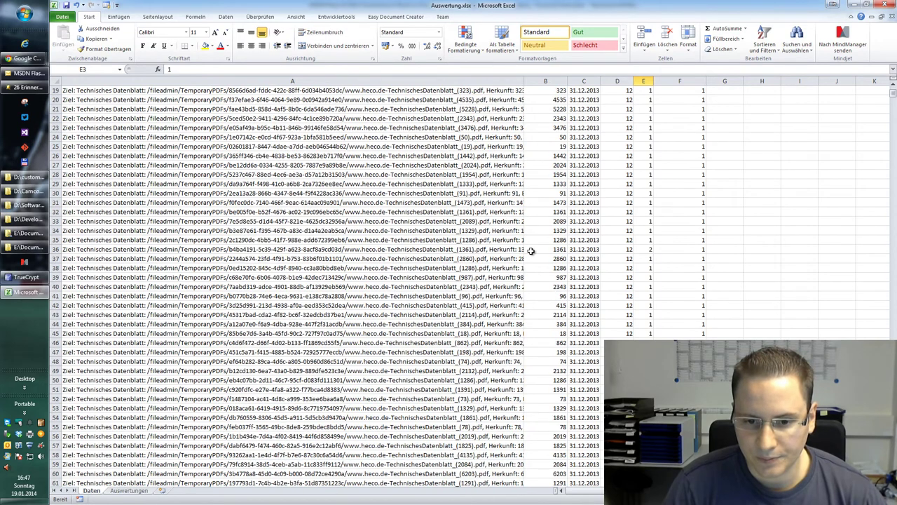
left_click(546, 80)
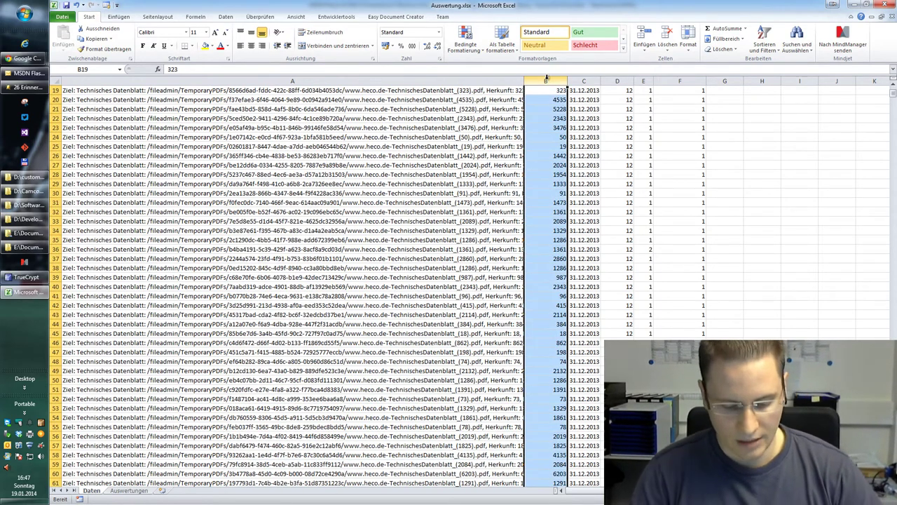
key("ctrl+f")
type("3")
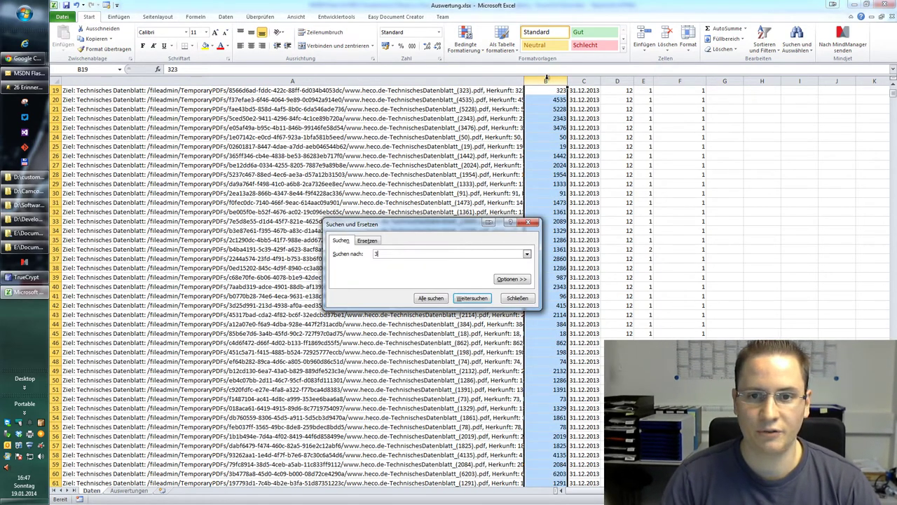
key("Return")
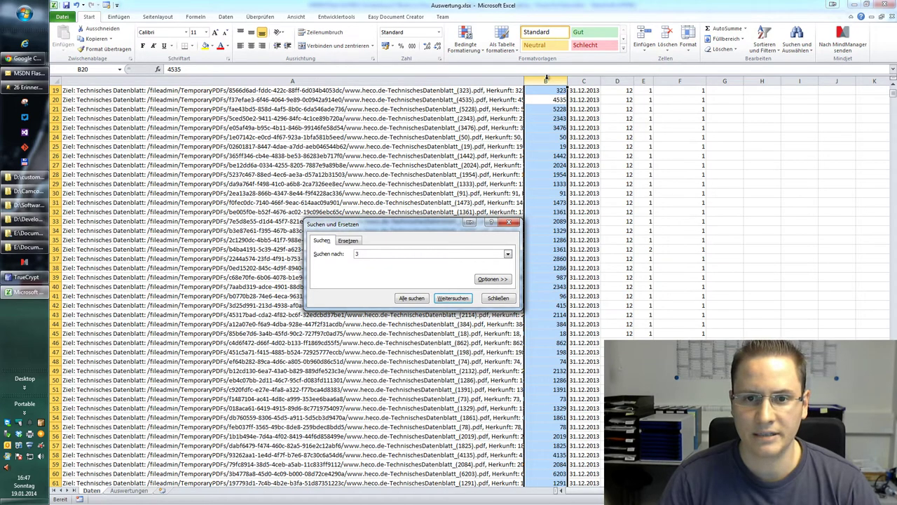
key("Escape")
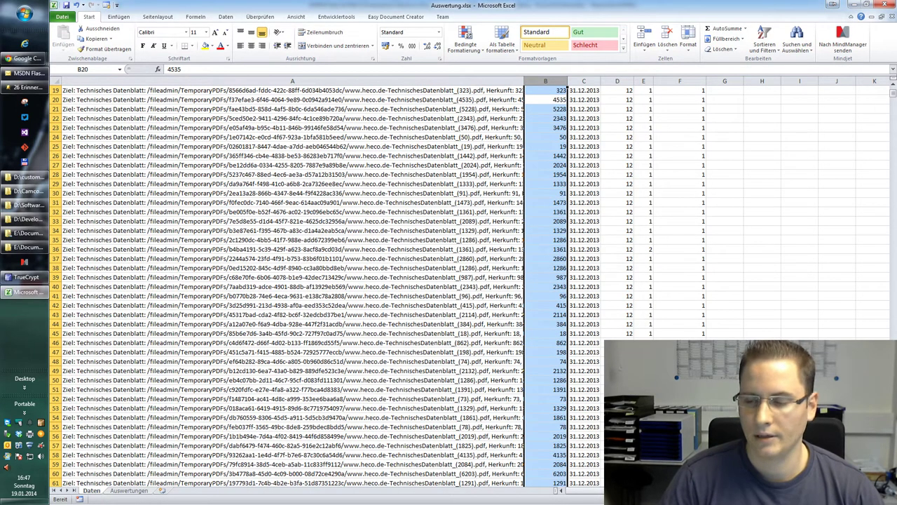
key("shift+F4")
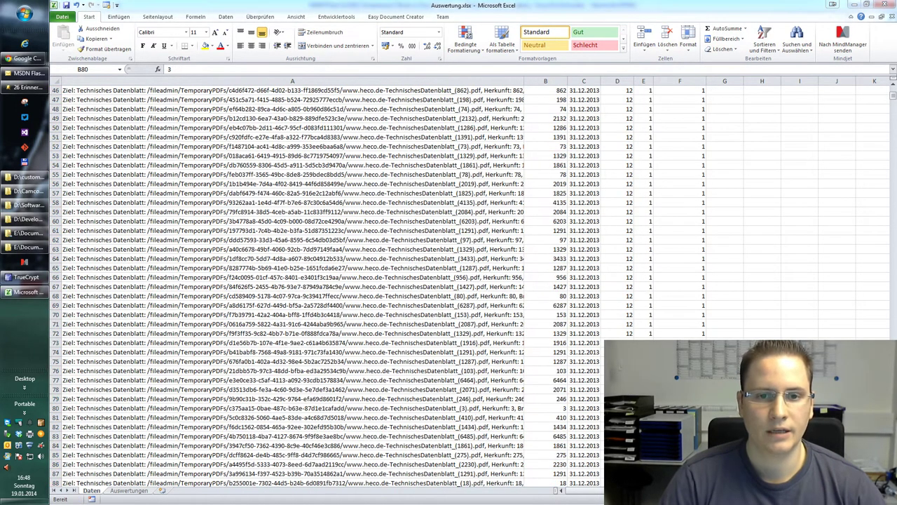
Inspect the Artikelgruppe, Objekt and date entries of row 80.
left_click(562, 406)
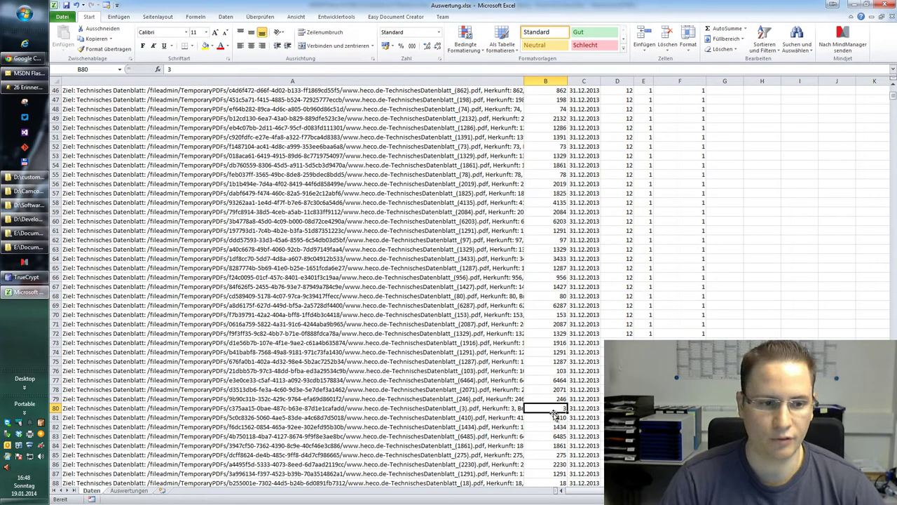
key("Left")
key("Right")
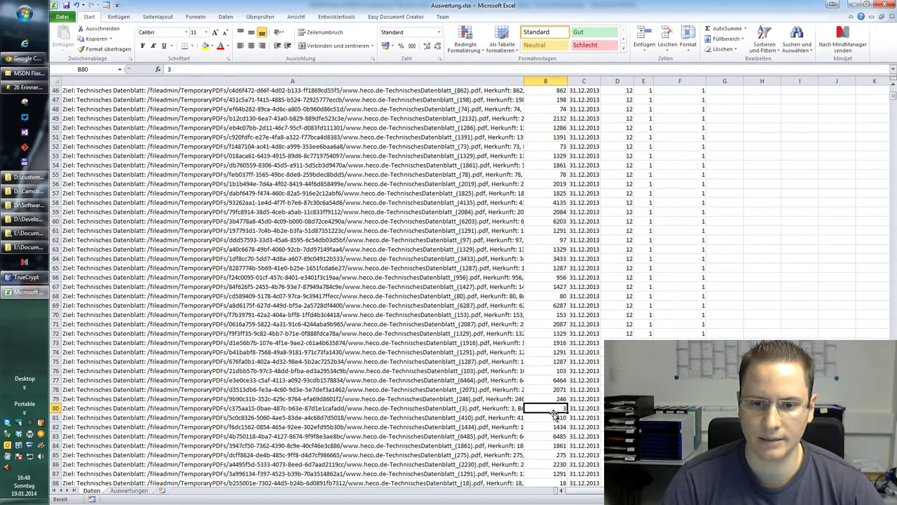
key("Right")
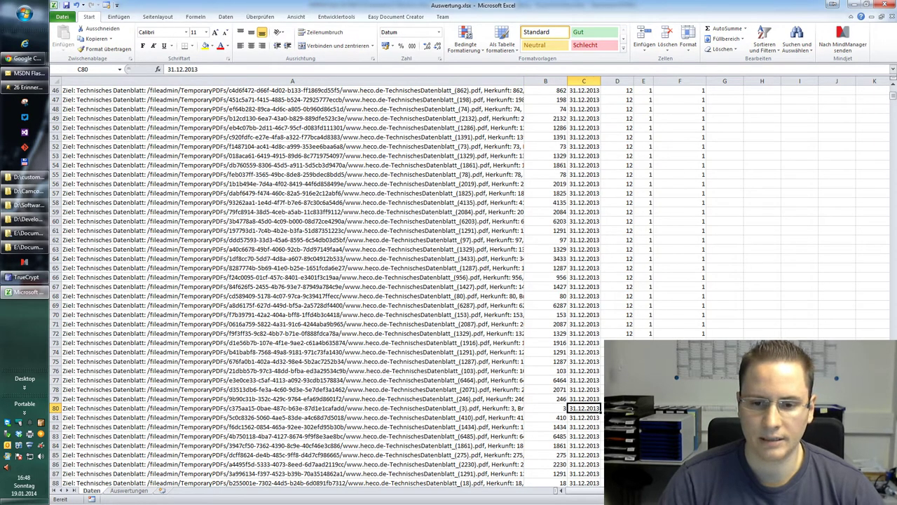
Check C2's month-12 total, then raise row 80's Klicks value so it becomes 18.
left_click(124, 491)
left_click(174, 99)
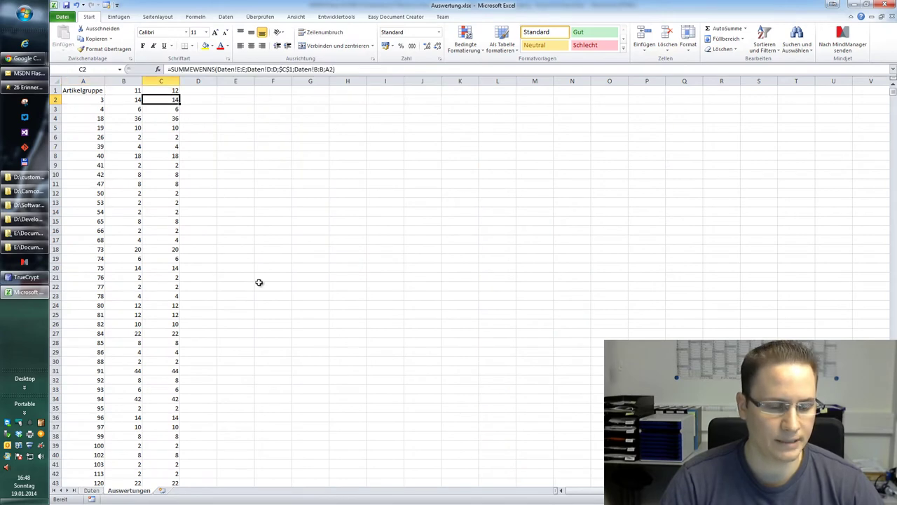
left_click(91, 491)
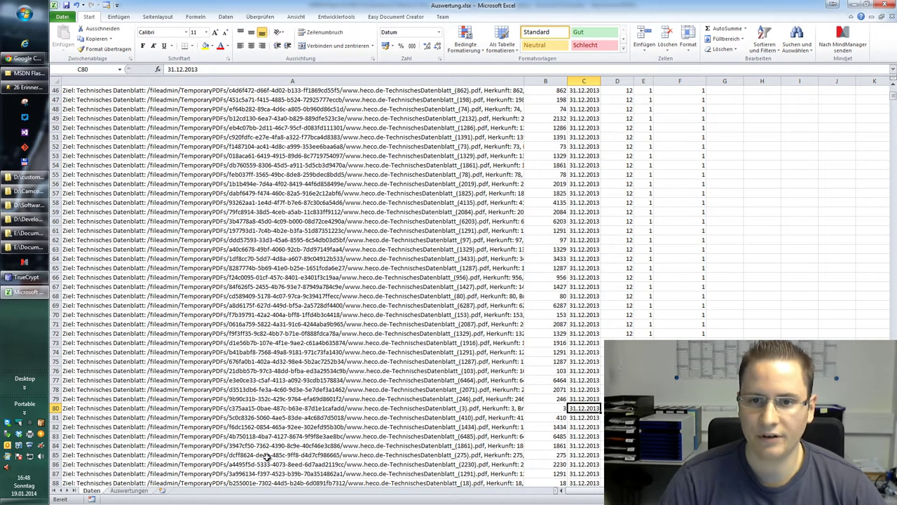
key("Right")
key("Right")
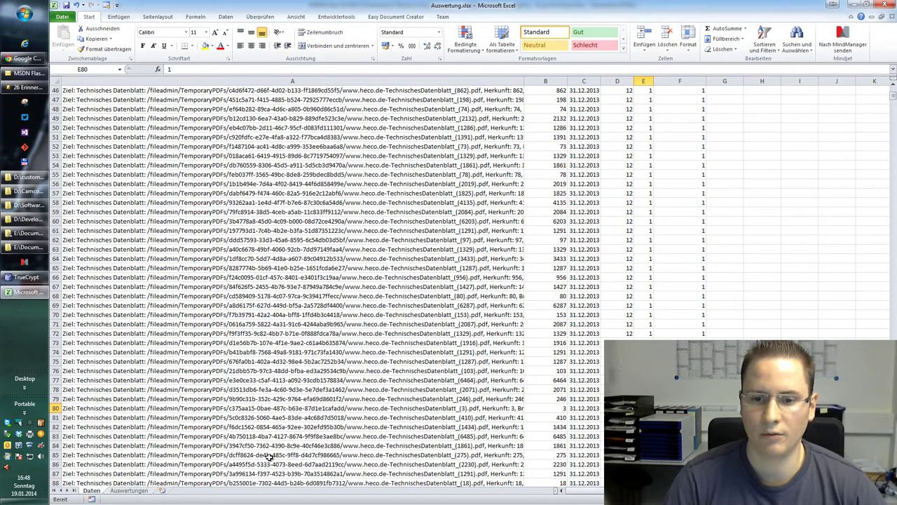
key("Down")
left_click(138, 492)
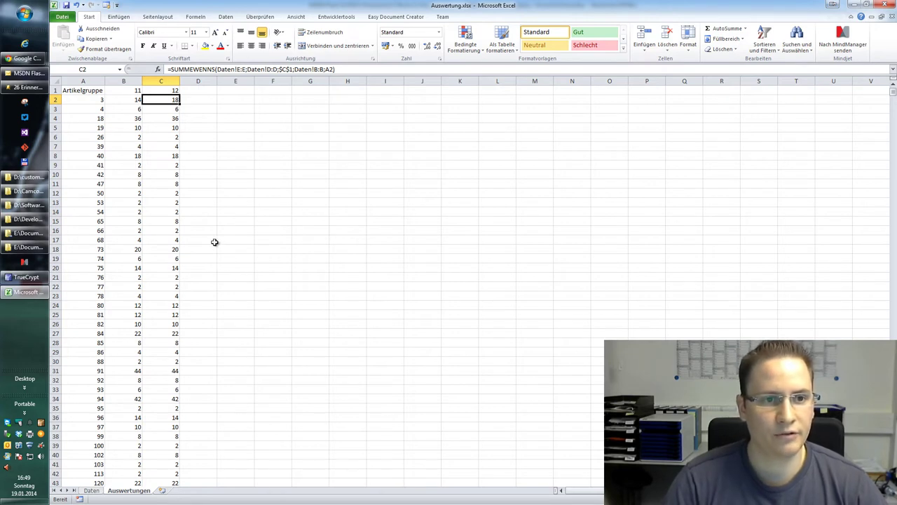
Copy the month 11 and 12 totals in B:C and paste them as values into D:E.
left_click(96, 98)
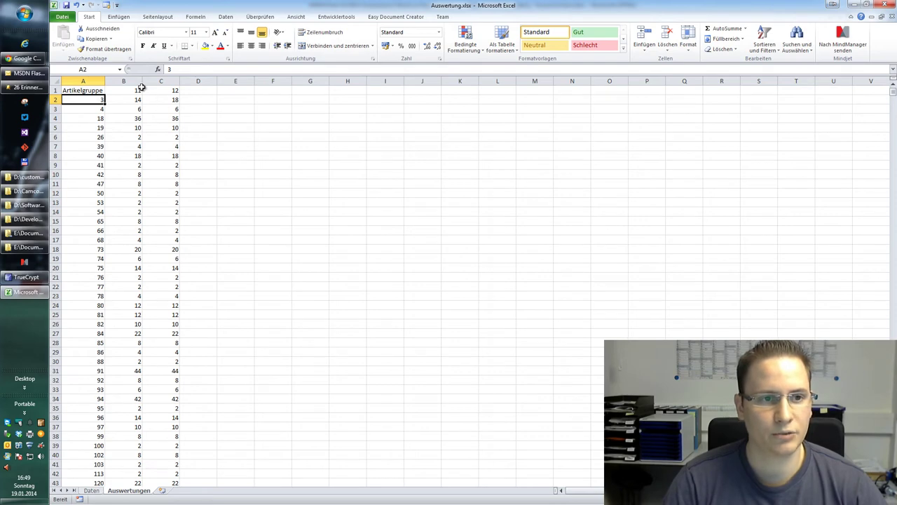
left_click_drag(133, 81, 165, 79)
key("ctrl+c")
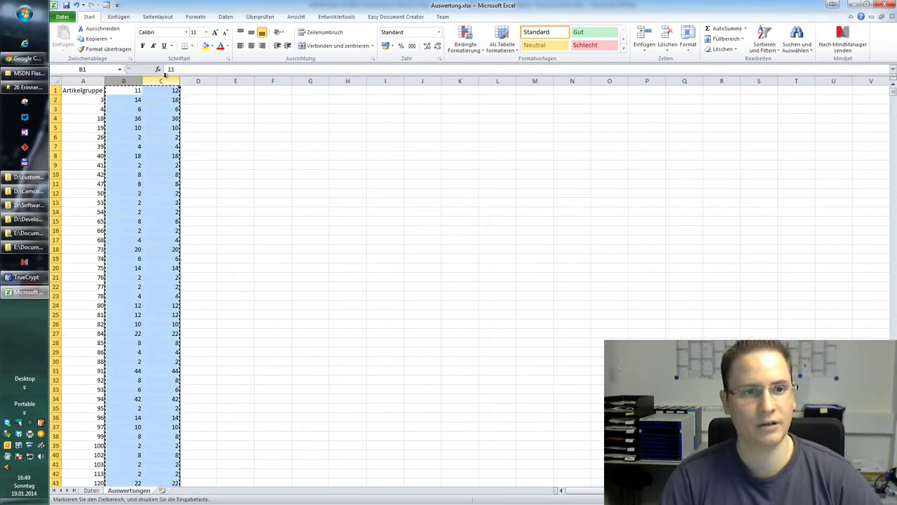
key("Right")
key("Right")
key("ctrl+v")
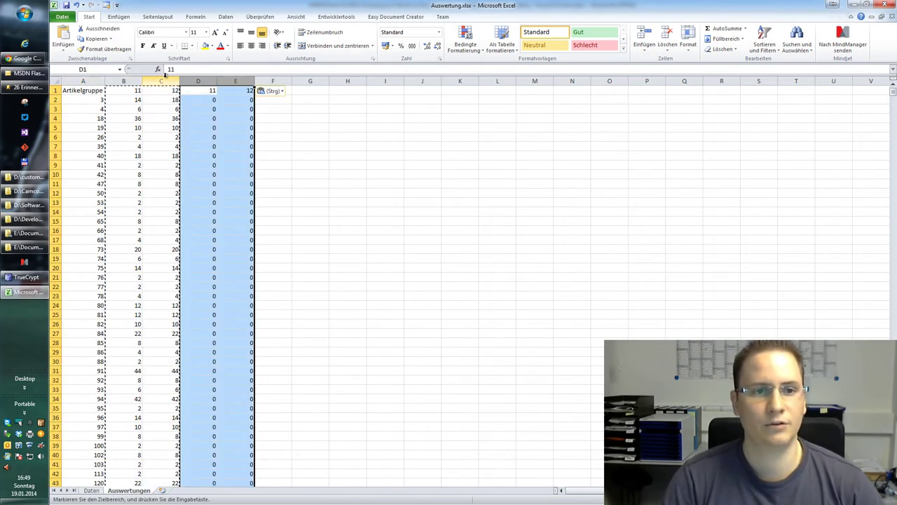
left_click(270, 91)
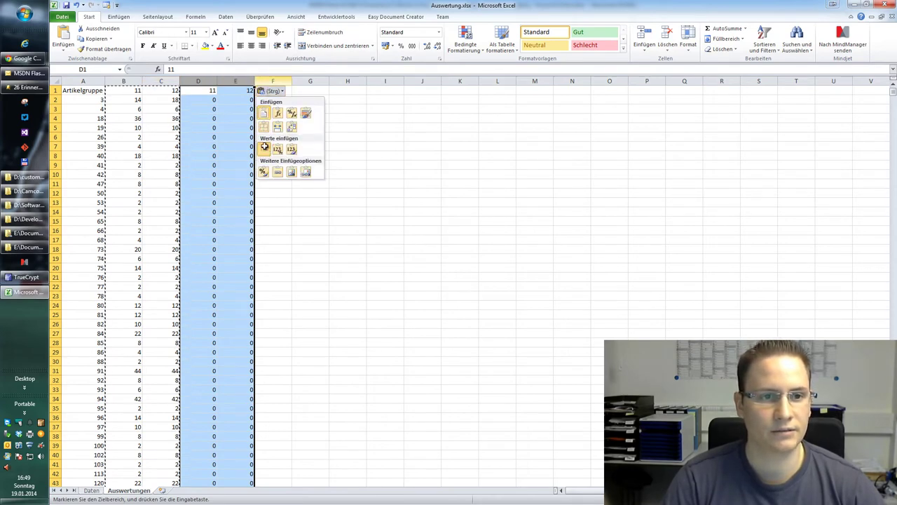
left_click(264, 147)
Delete the original formula columns B and C.
left_click(126, 80)
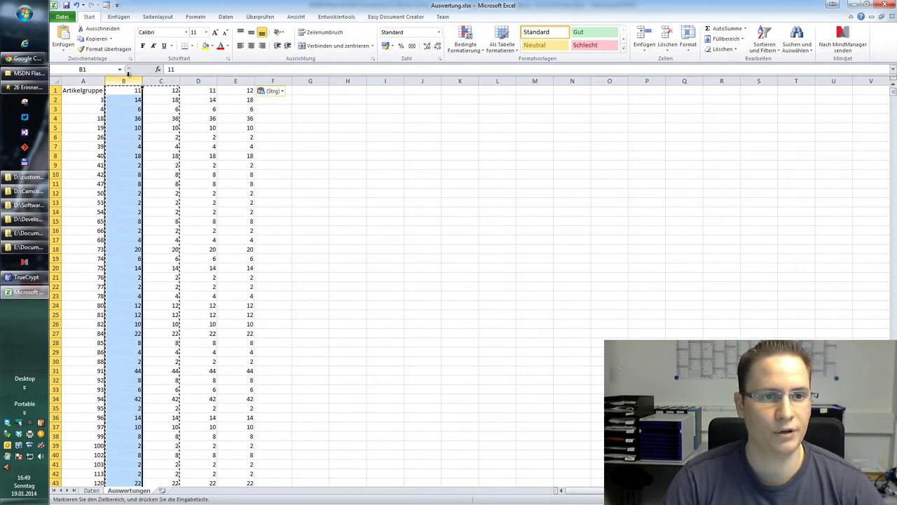
left_click_drag(128, 73, 161, 79)
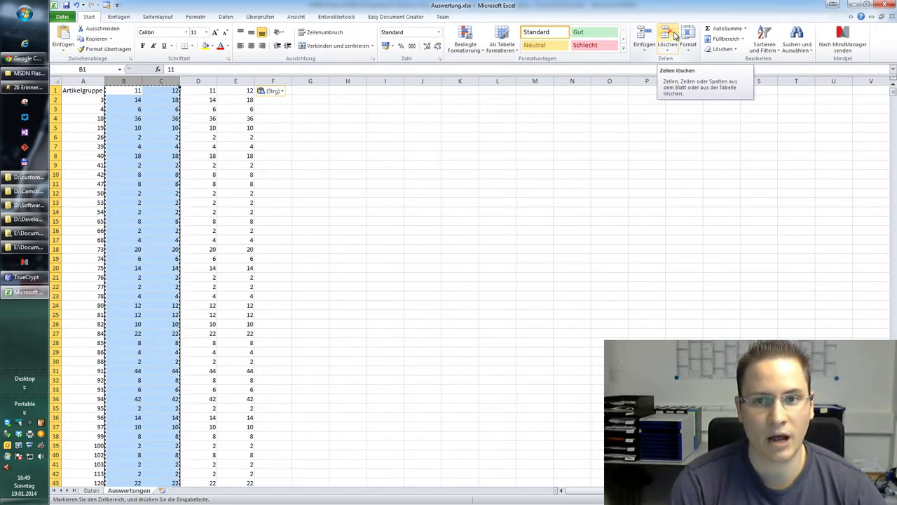
left_click(669, 35)
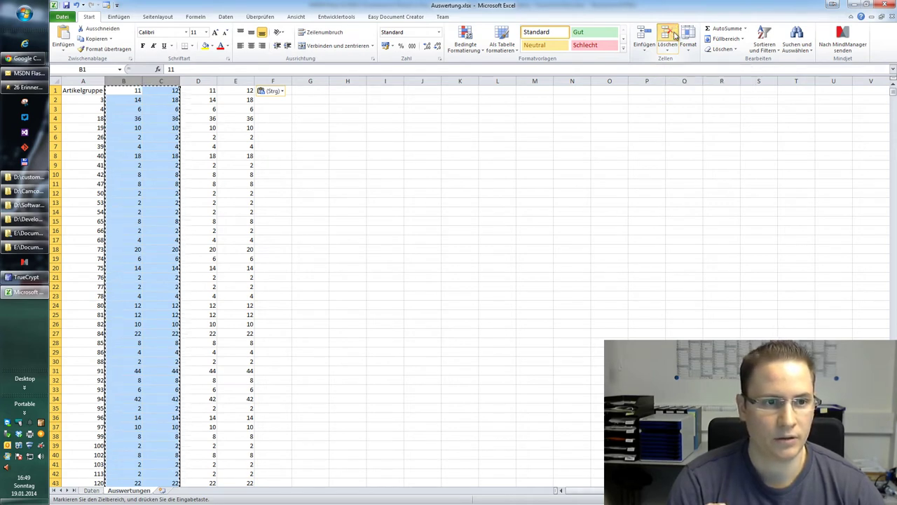
left_click(160, 118)
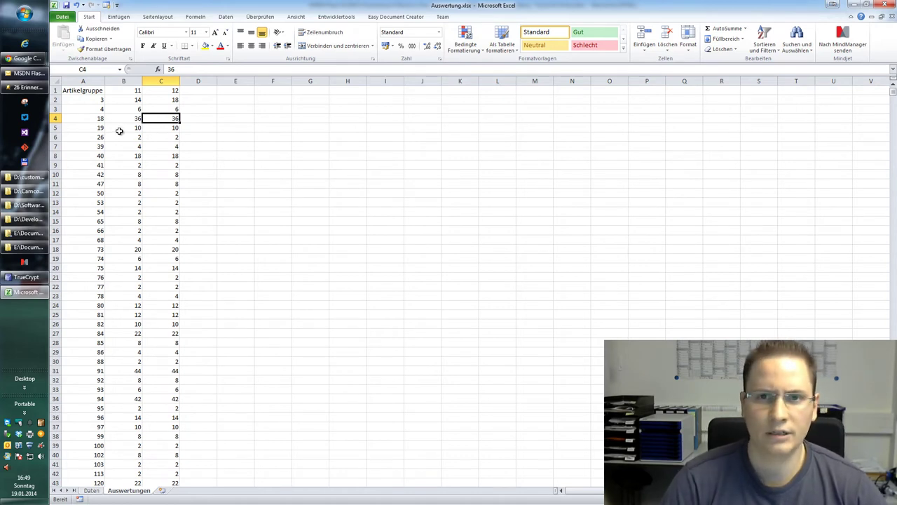
Review the Artikelgruppe numbers in column A.
left_click(89, 98)
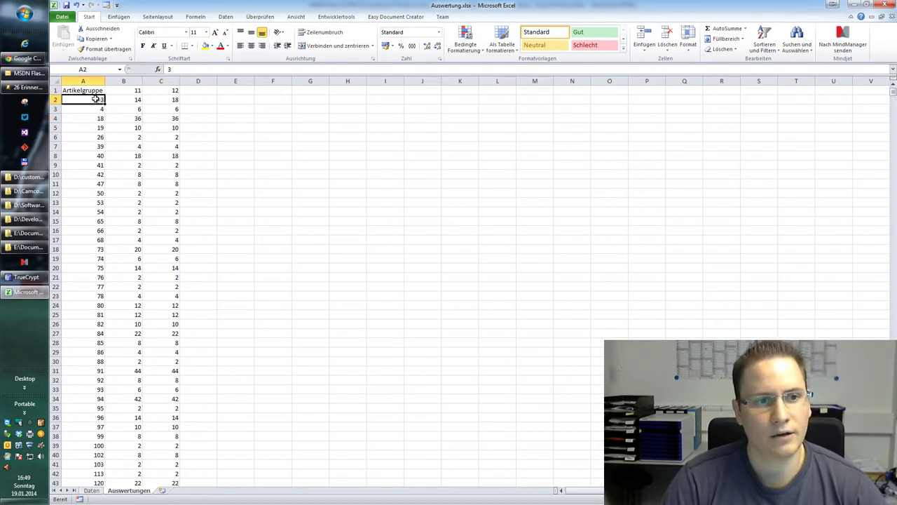
left_click(93, 112)
left_click(102, 131)
left_click(106, 183)
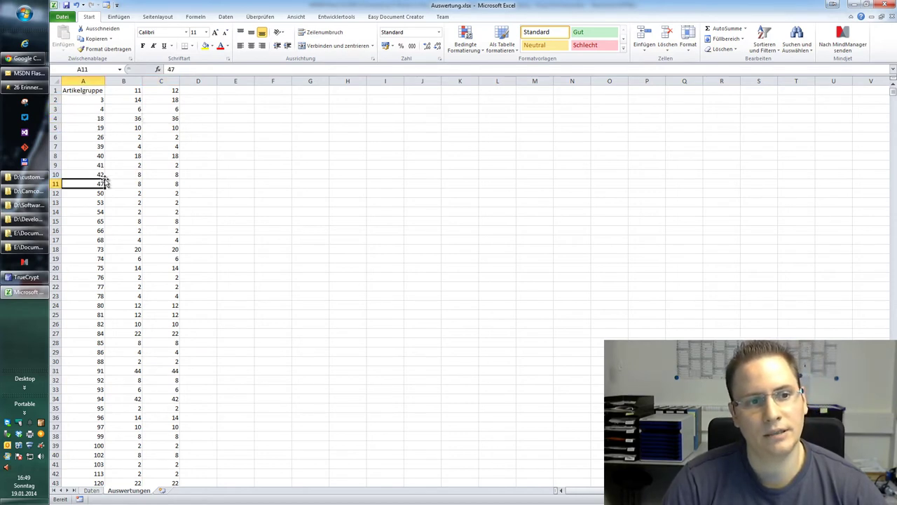
left_click(93, 146)
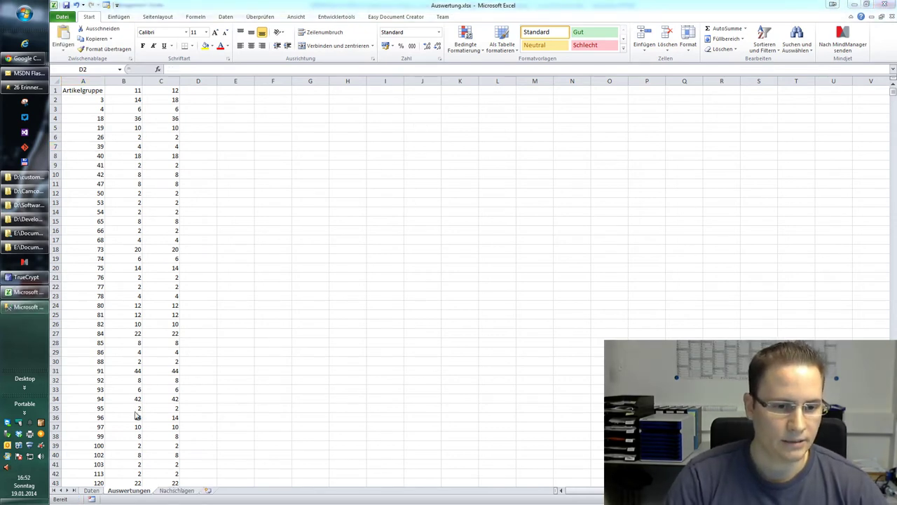
Inspect the Nummer values and group descriptions on the Nachschlagen sheet.
left_click(170, 491)
left_click(92, 117)
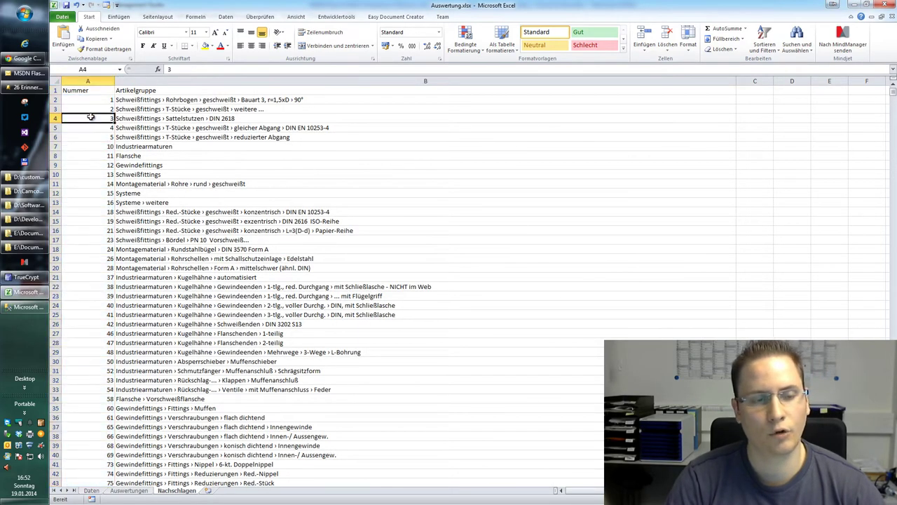
left_click(101, 106)
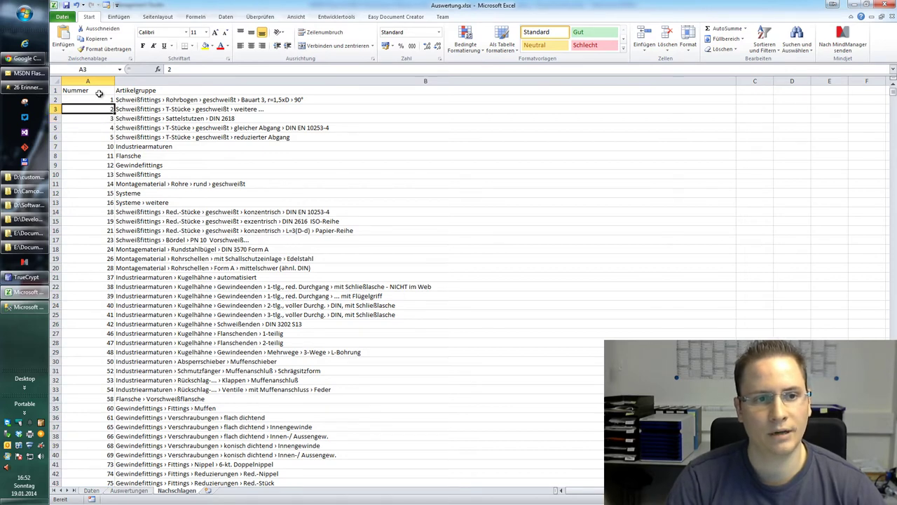
key("Right")
key("Up")
key("Left")
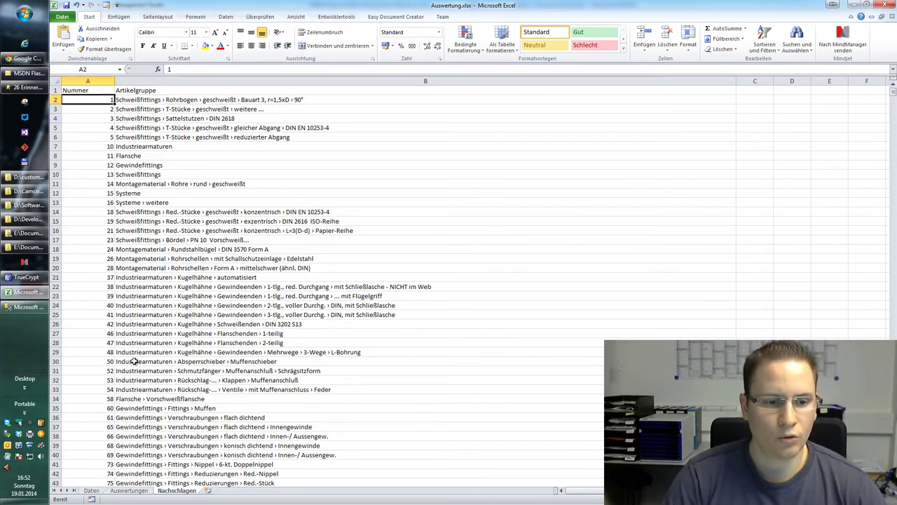
On Auswertungen, insert an empty column before Artikelgruppe and head it 'Name'.
left_click(128, 491)
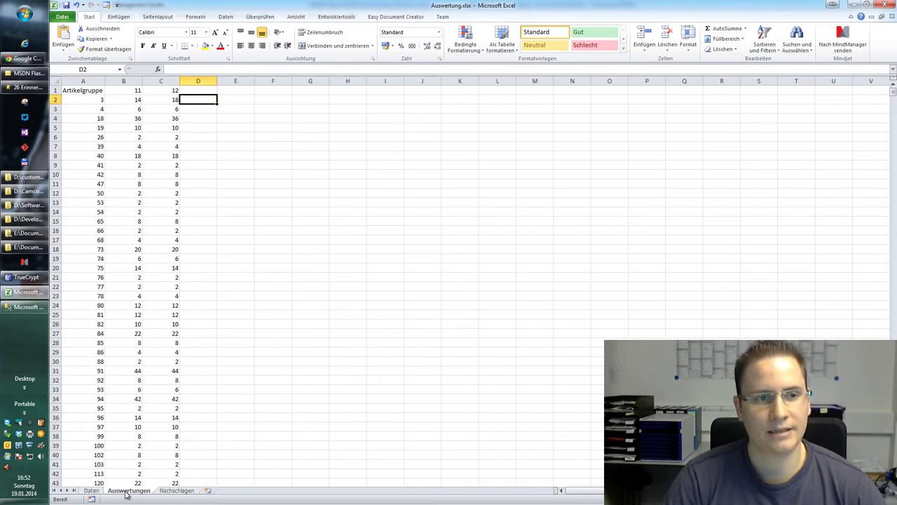
left_click(84, 99)
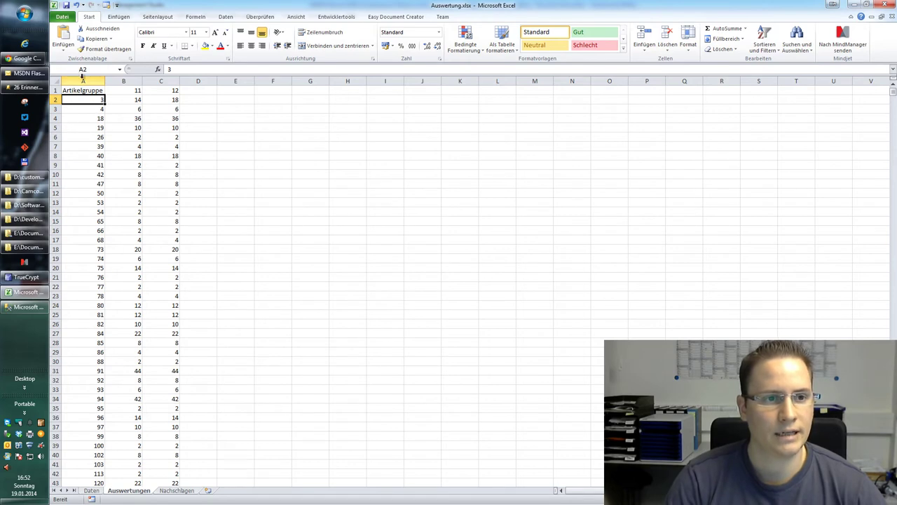
left_click(82, 79)
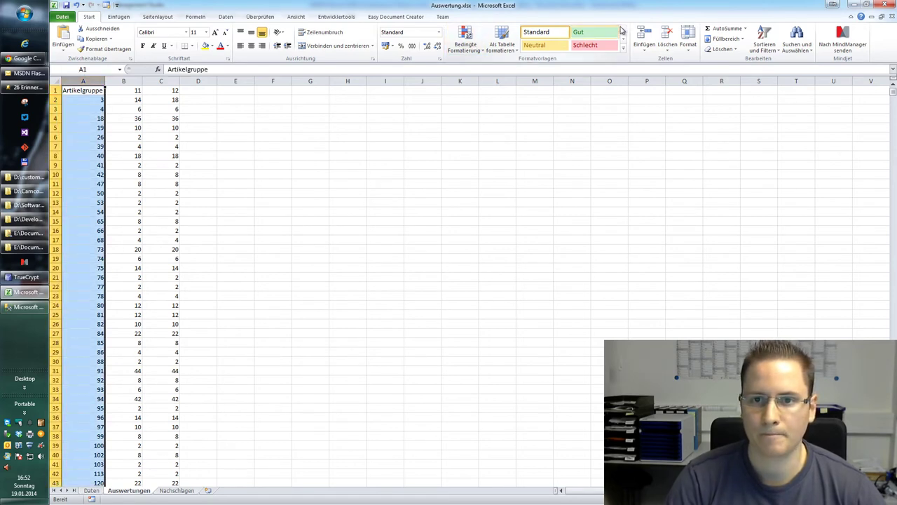
left_click(644, 35)
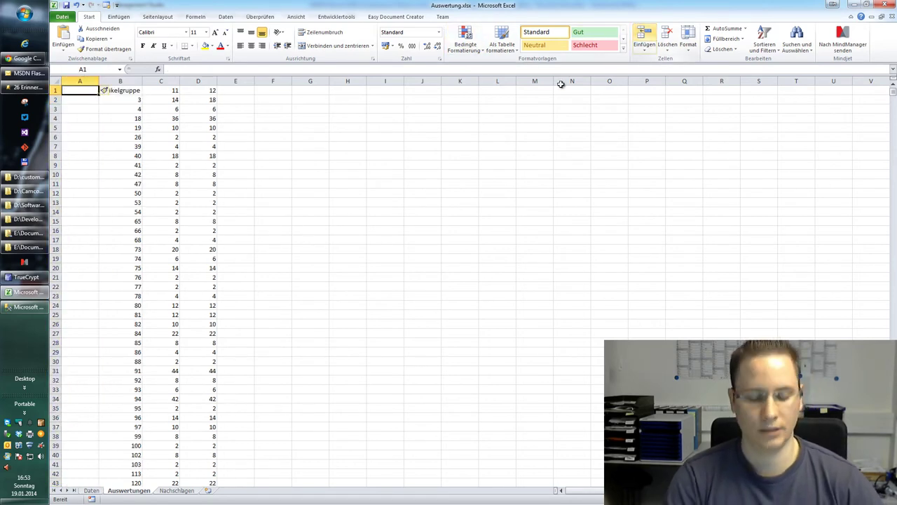
type("Name")
key("Return")
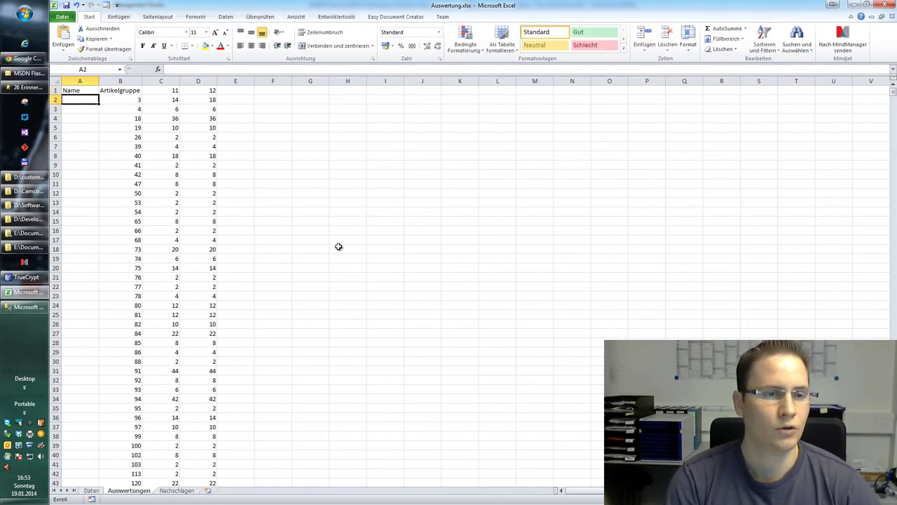
Start =SVERWEIS in A2 with lookup value B2 and table Nachschlagen!A:B.
type("=")
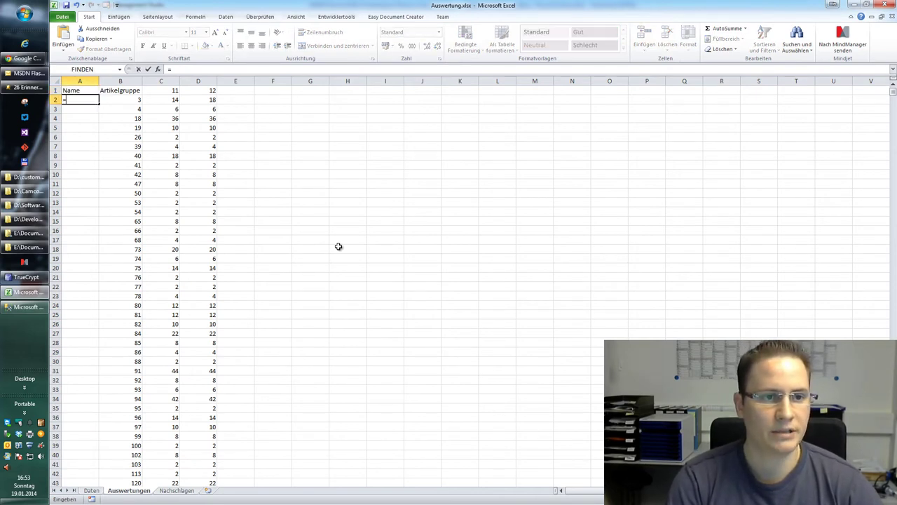
type("SV")
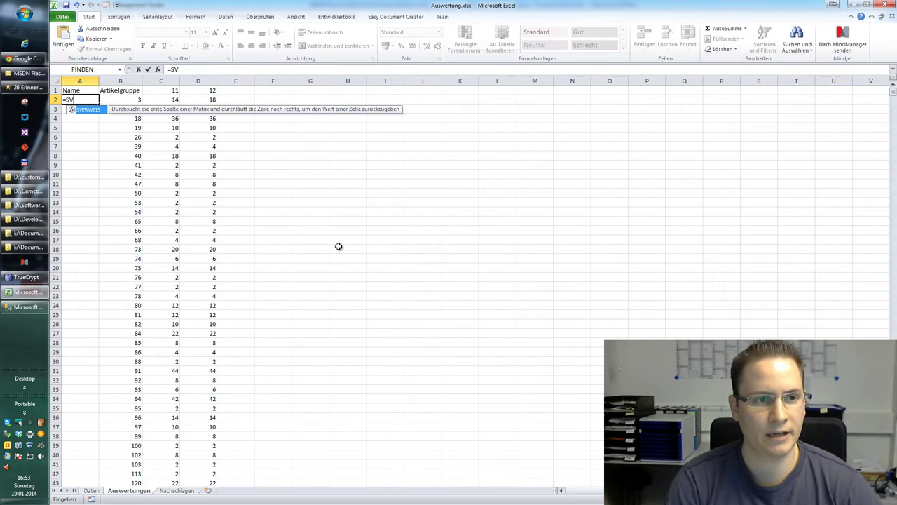
key("Tab")
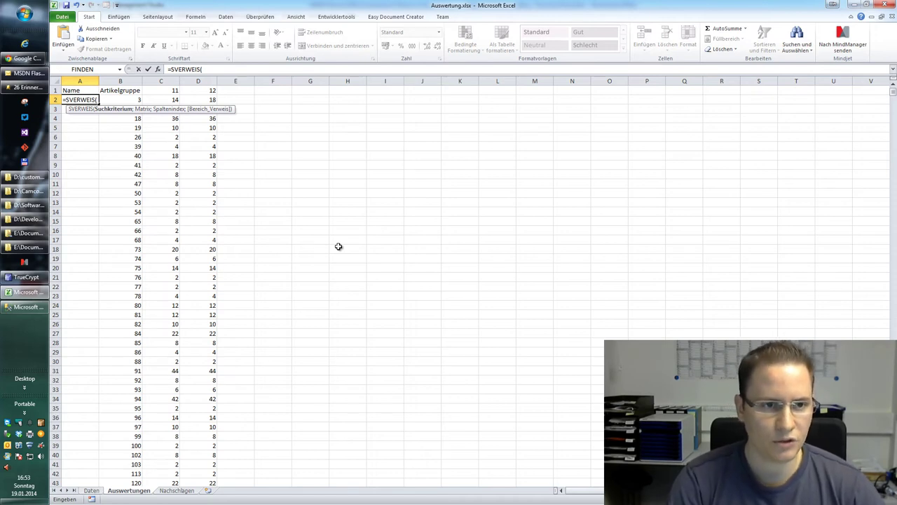
left_click(158, 70)
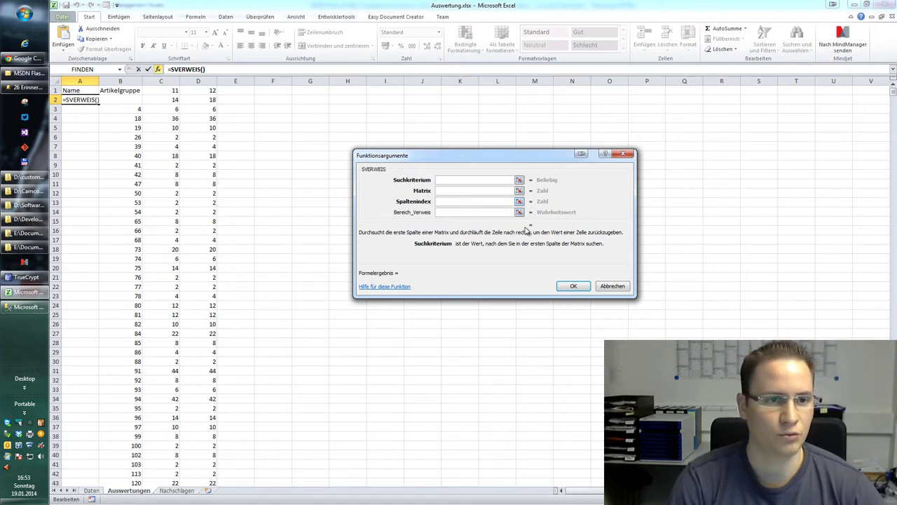
left_click(129, 100)
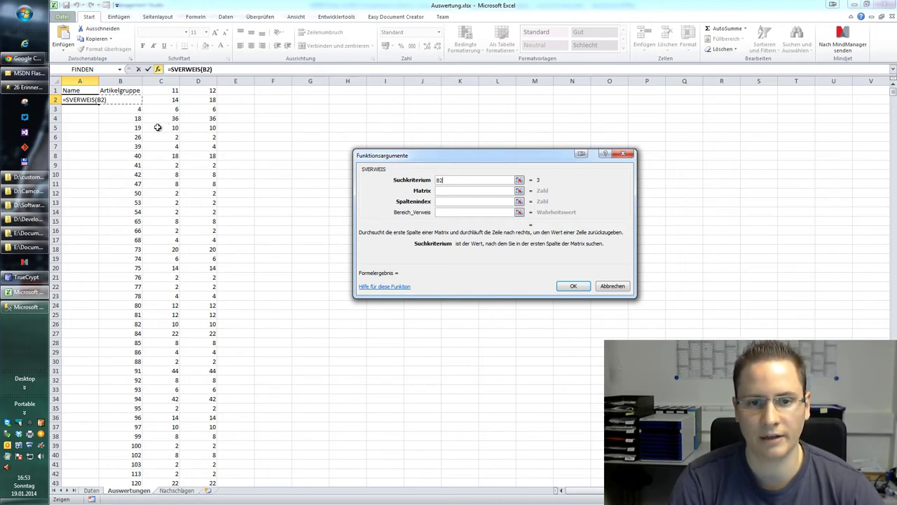
left_click(450, 190)
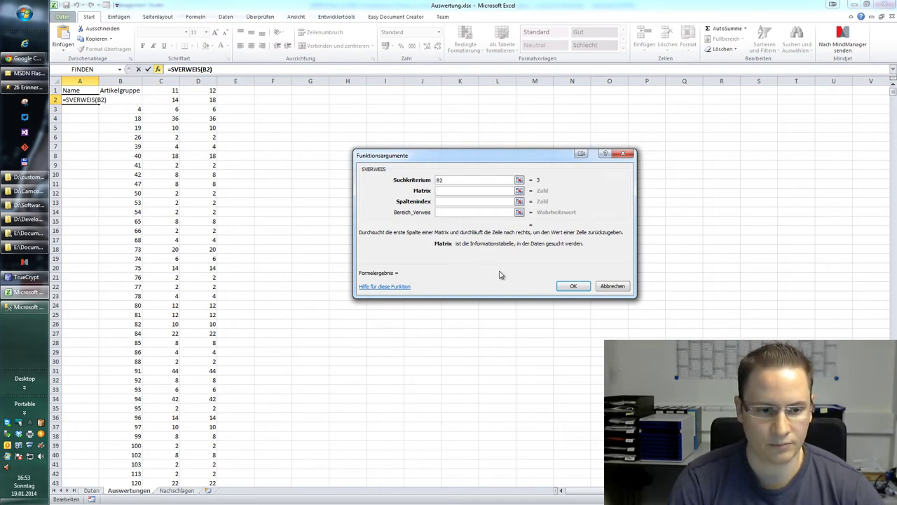
left_click(179, 492)
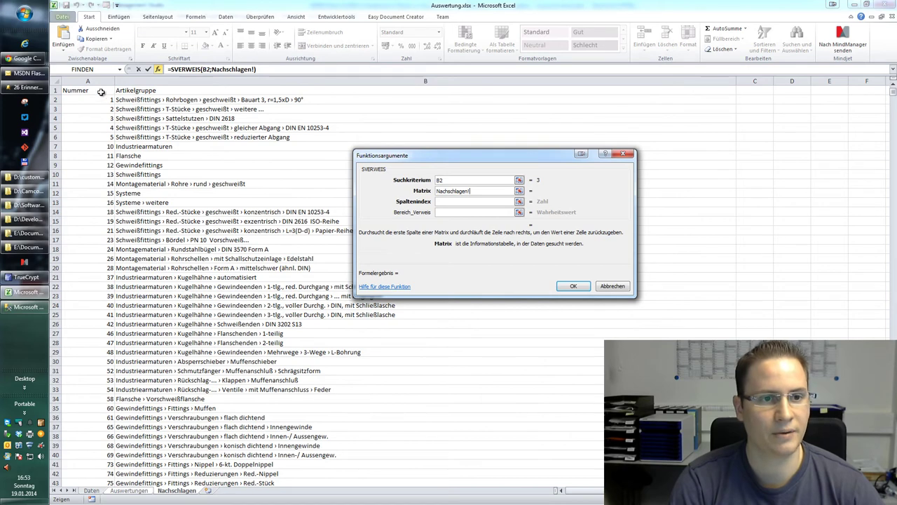
left_click_drag(87, 82, 191, 87)
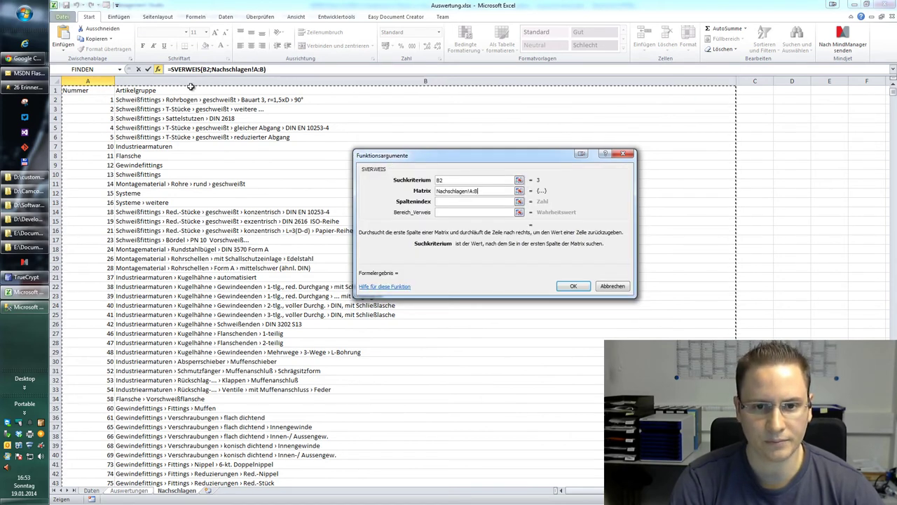
Set the column number to 2 and range lookup to WAHR, then confirm.
left_click(440, 202)
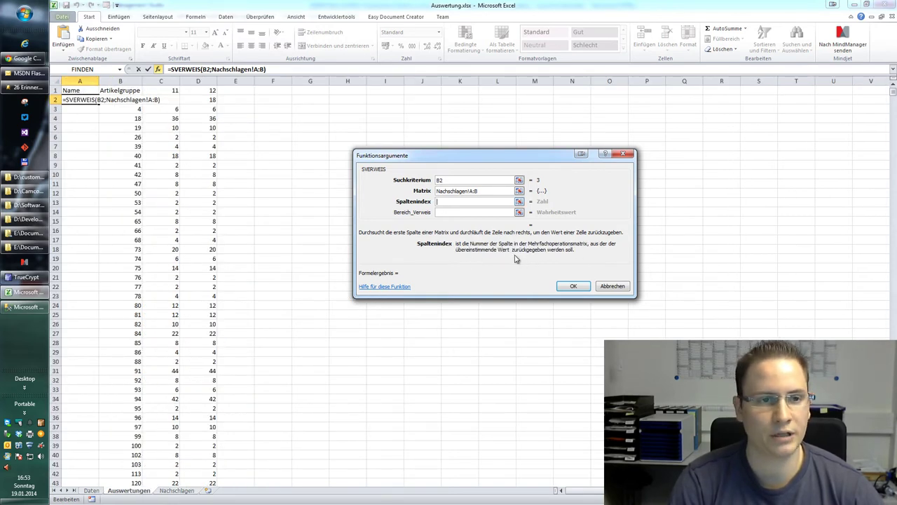
left_click(177, 490)
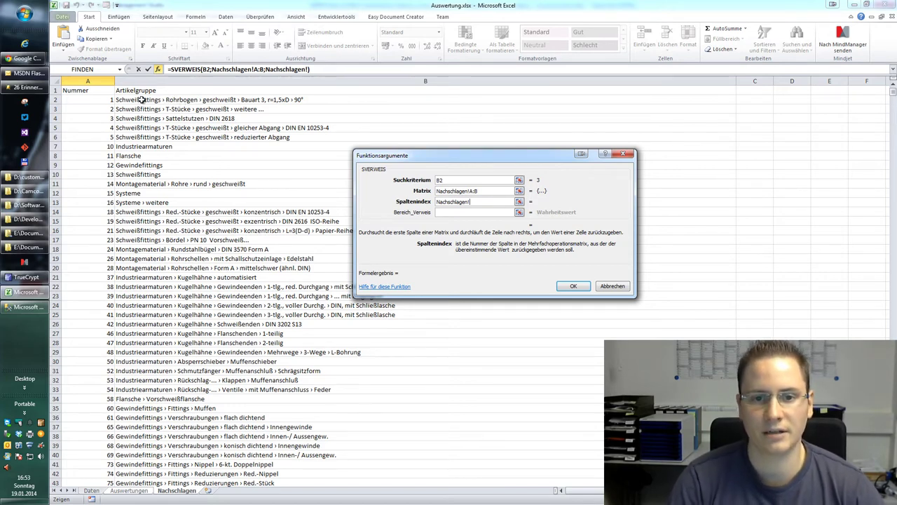
key("Tab")
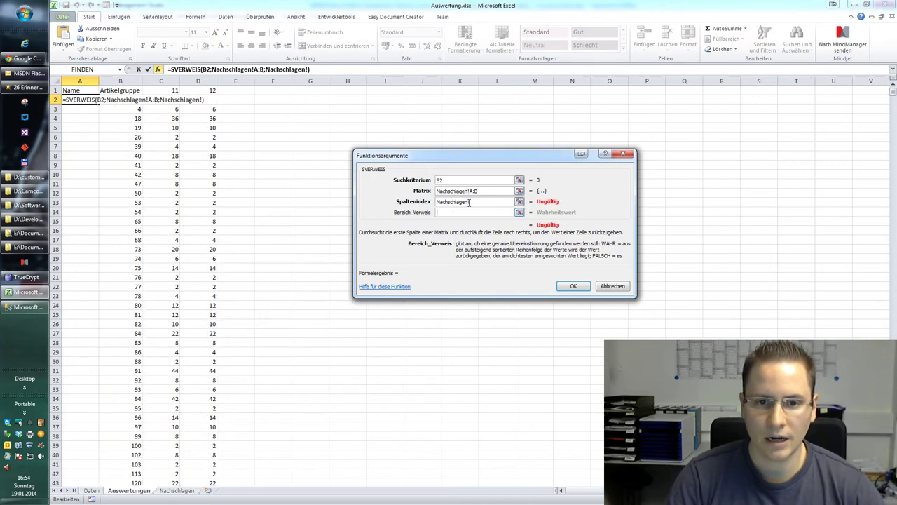
left_click_drag(475, 202, 421, 205)
type("2")
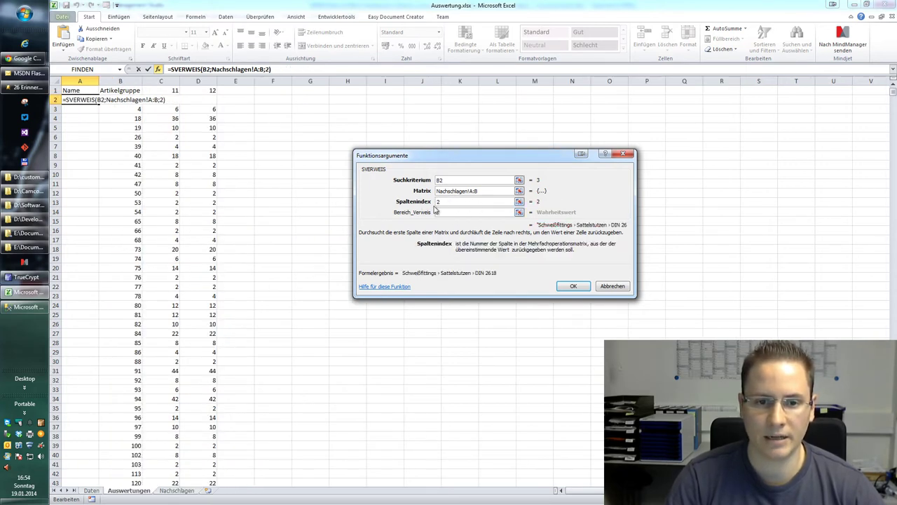
left_click(450, 212)
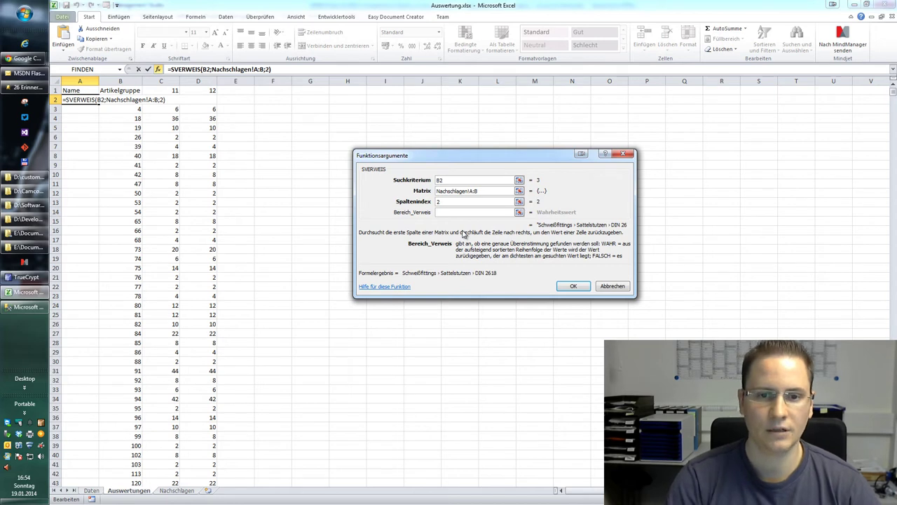
type("WAHR")
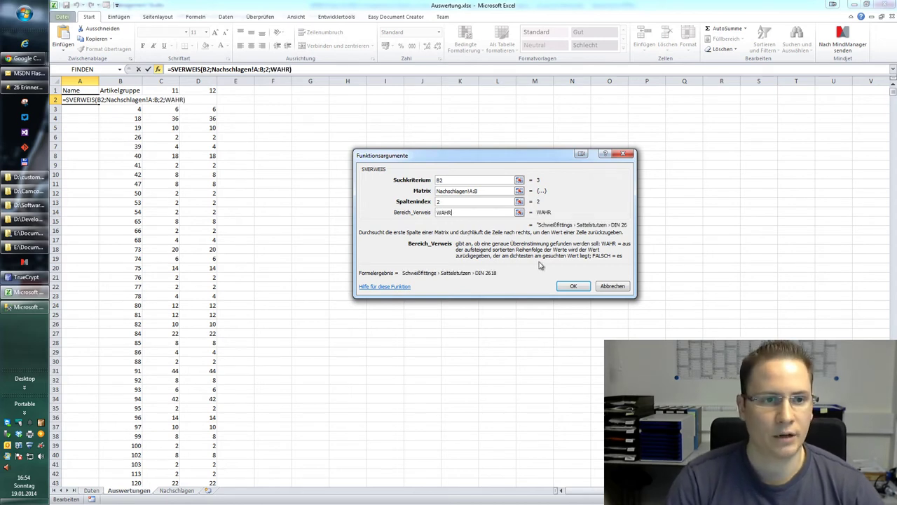
left_click(565, 286)
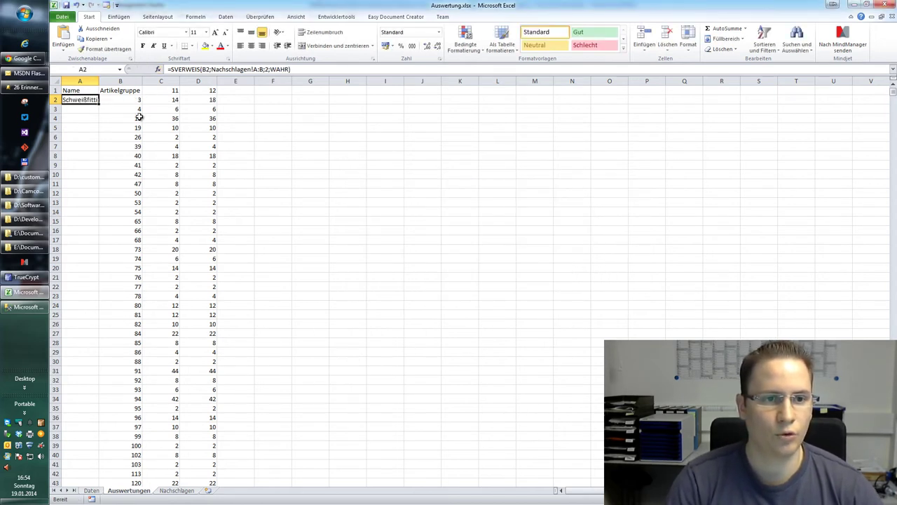
Widen the Name column and fill the SVERWEIS lookup down column A.
double_click(100, 84)
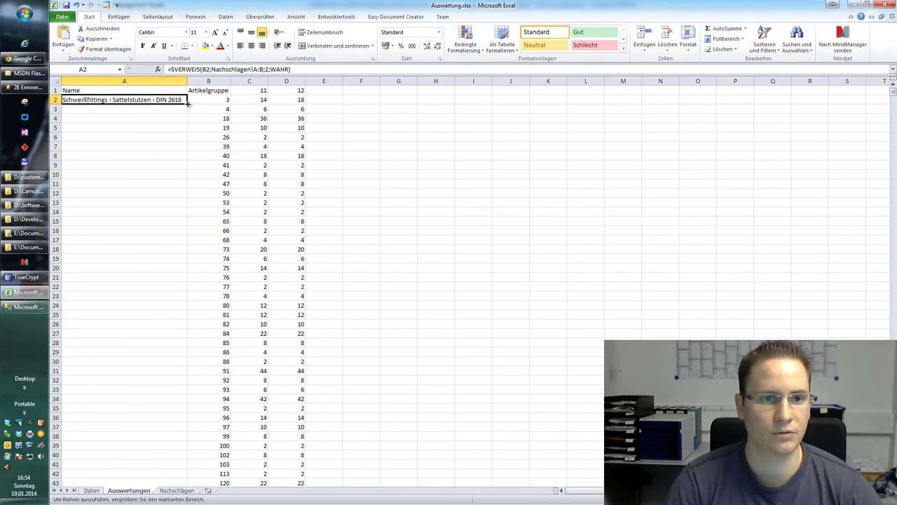
double_click(187, 103)
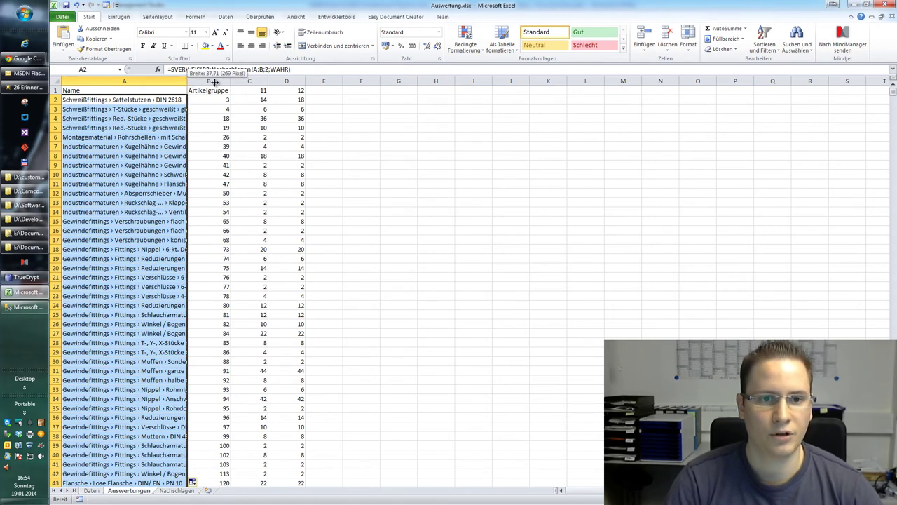
left_click_drag(189, 86, 272, 84)
Hide the Artikelgruppe column.
left_click(295, 81)
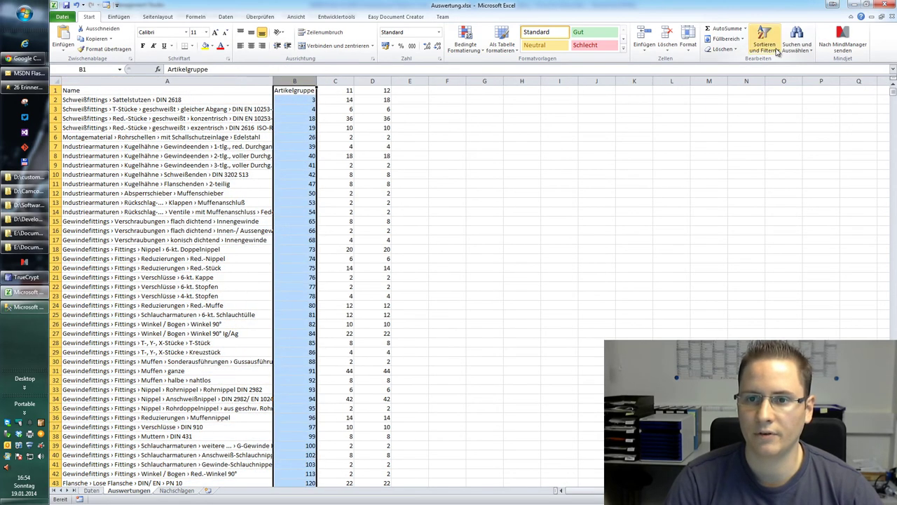
left_click(688, 39)
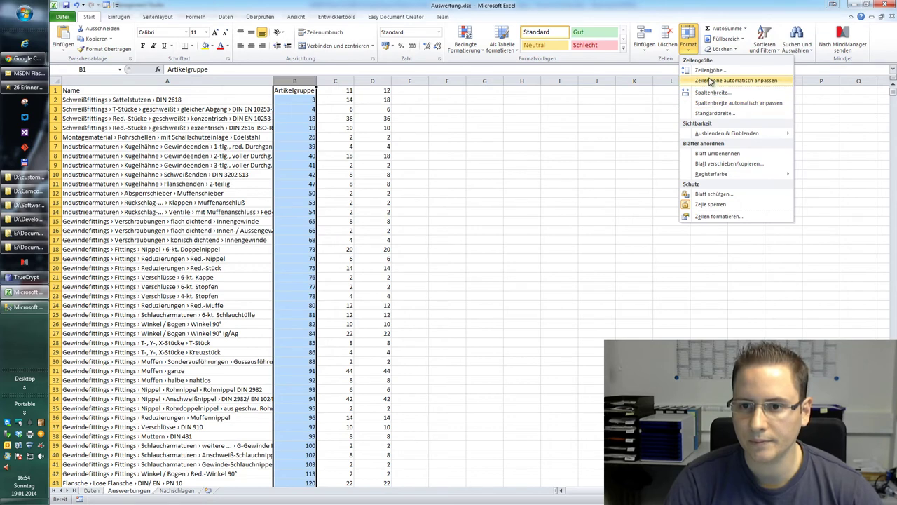
mouse_move(764, 133)
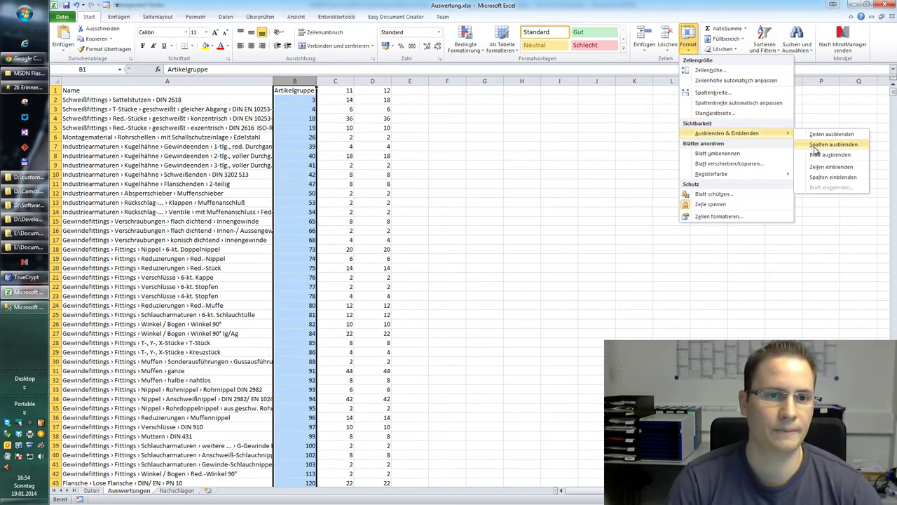
left_click(814, 145)
left_click(375, 175)
Check the lookup formulas in A3 and A2 and the month headers 11 and 12.
left_click(182, 107)
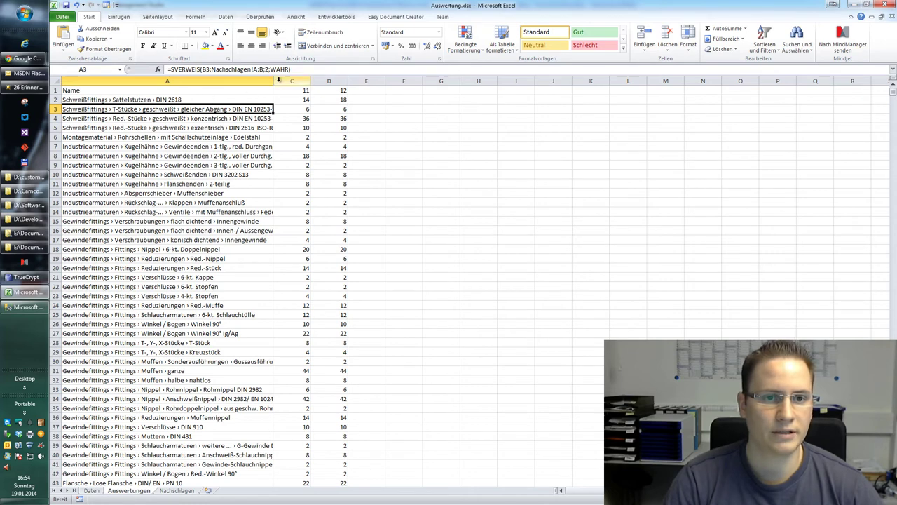
mouse_move(275, 81)
left_mouse_down()
mouse_move(307, 82)
mouse_move(278, 83)
left_mouse_up()
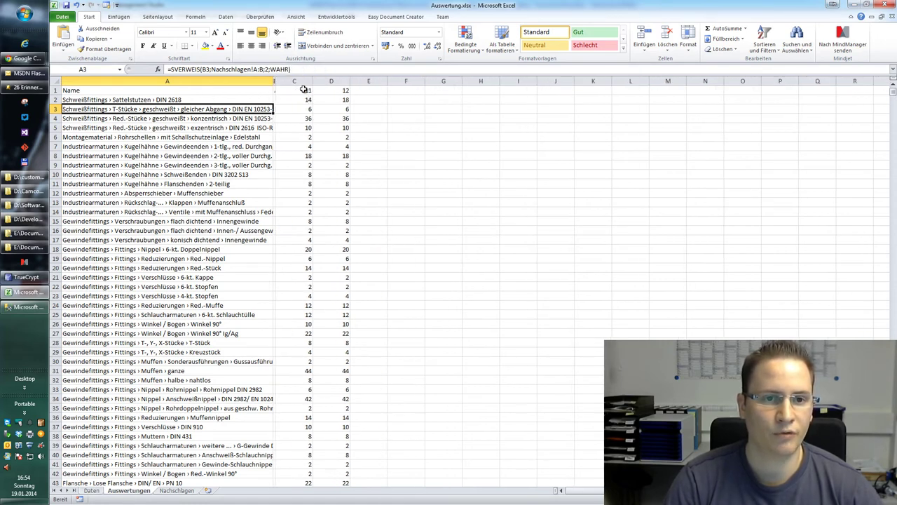
left_click(304, 89)
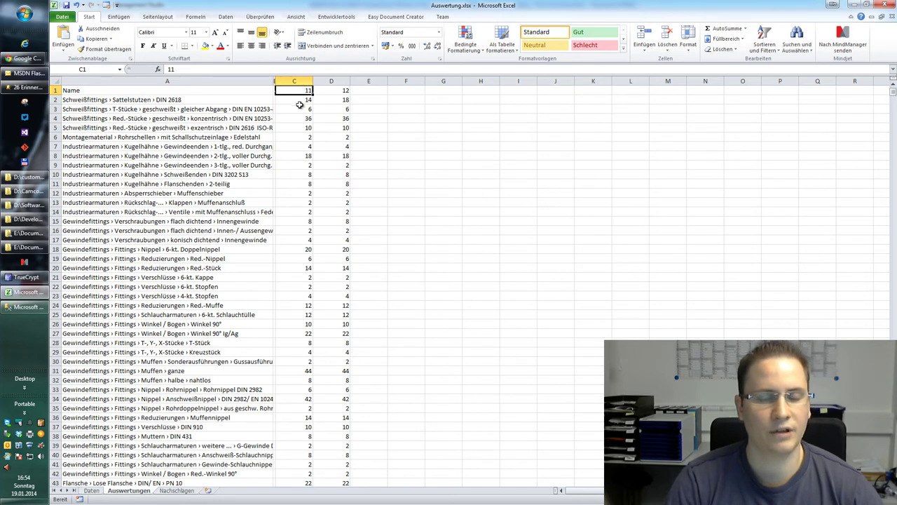
left_click(300, 100)
left_click(344, 90)
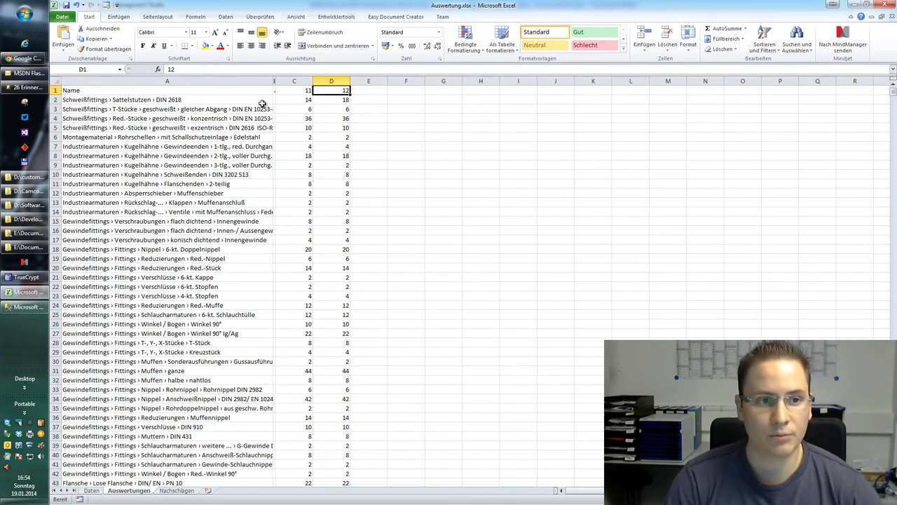
left_click(204, 101)
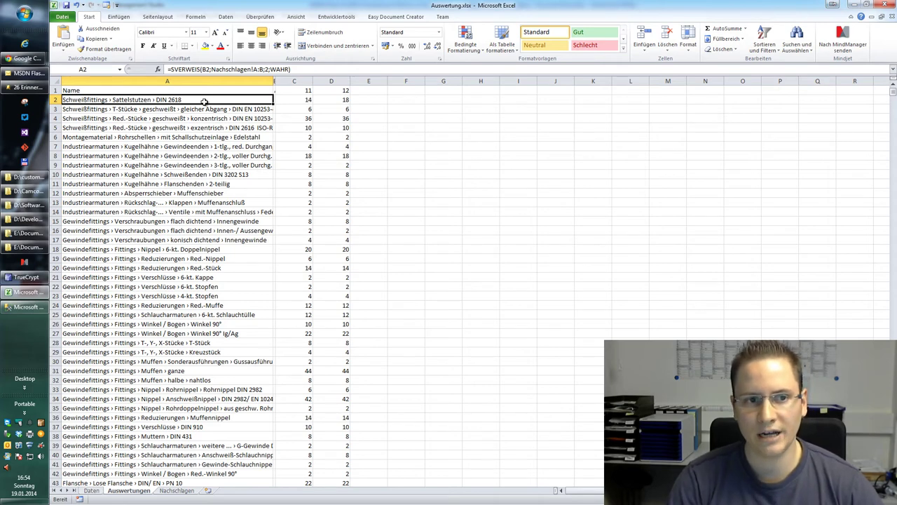
Review A2's SVERWEIS arguments without changes, then unhide Artikelgruppe column B.
left_click(158, 68)
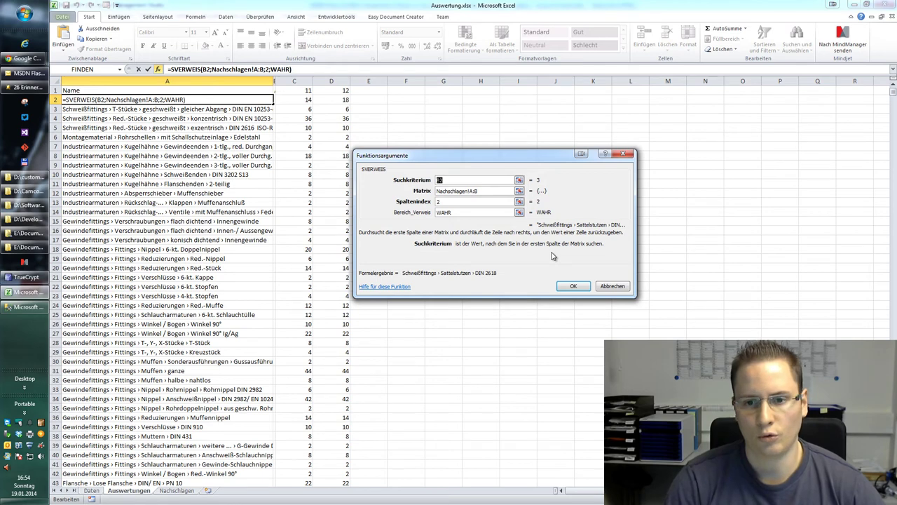
left_click(619, 286)
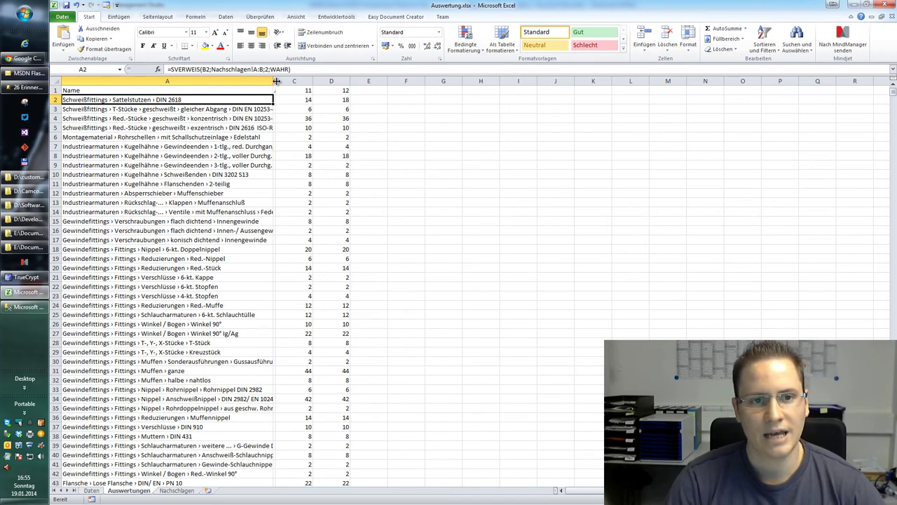
left_click_drag(276, 81, 317, 75)
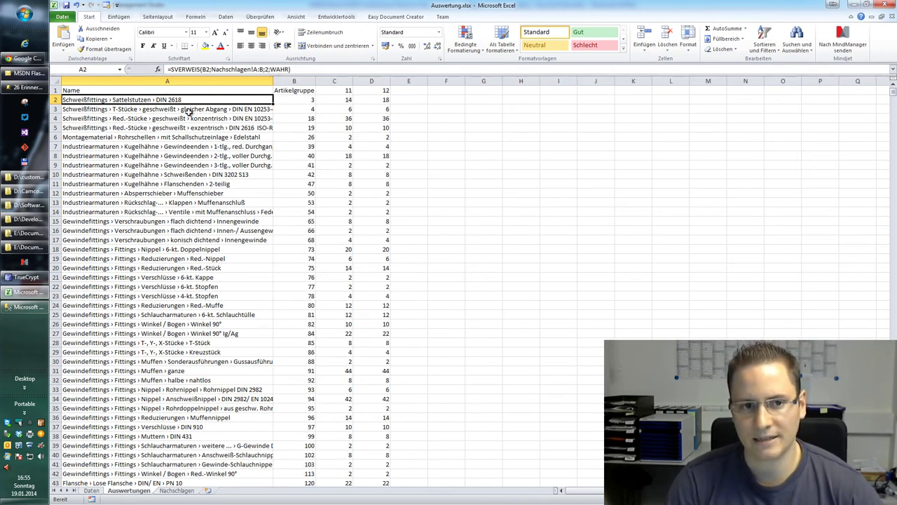
left_click(292, 100)
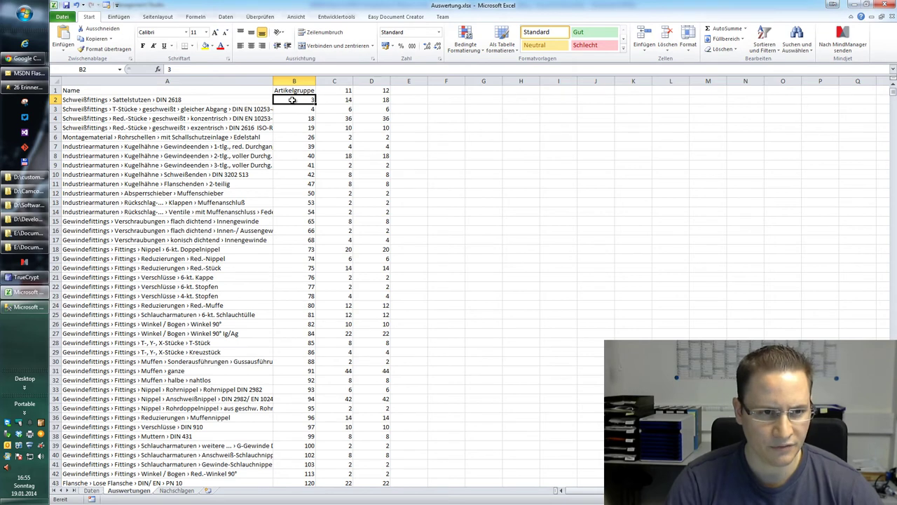
Glance at number formats on Nachschlagen, then copy the A3 lookup formula up into A2.
left_click(166, 491)
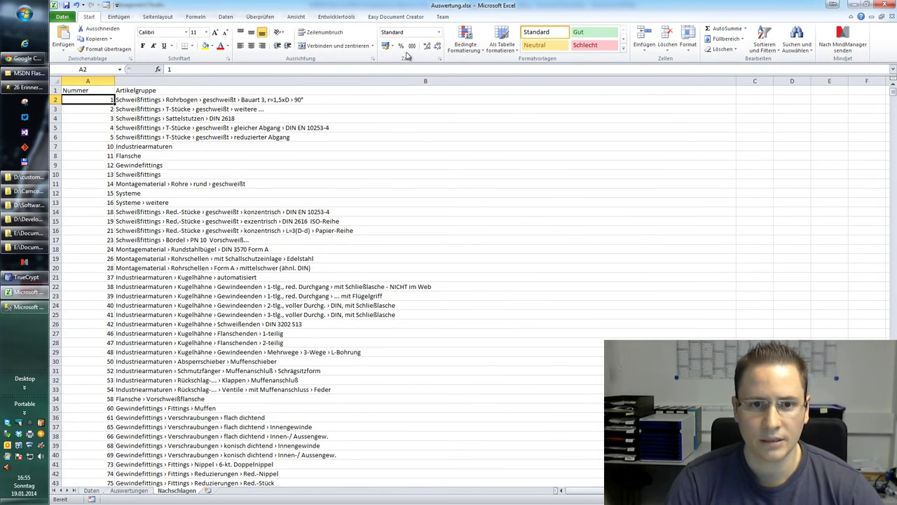
left_click(439, 32)
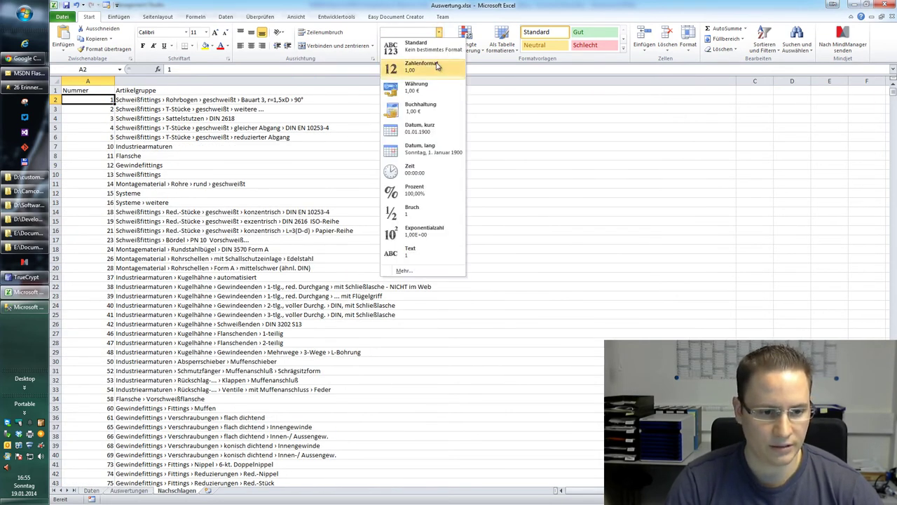
left_click(437, 65)
key("ctrl+Page_Up")
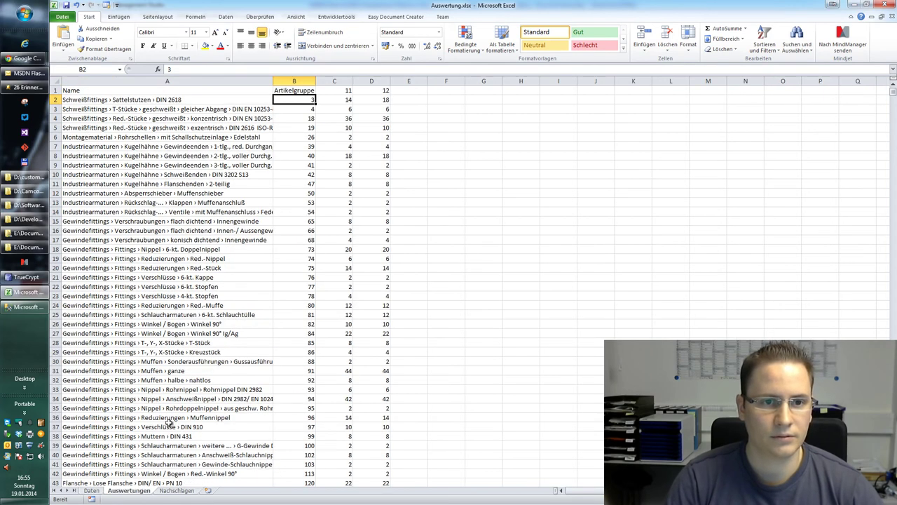
key("Left")
key("Down")
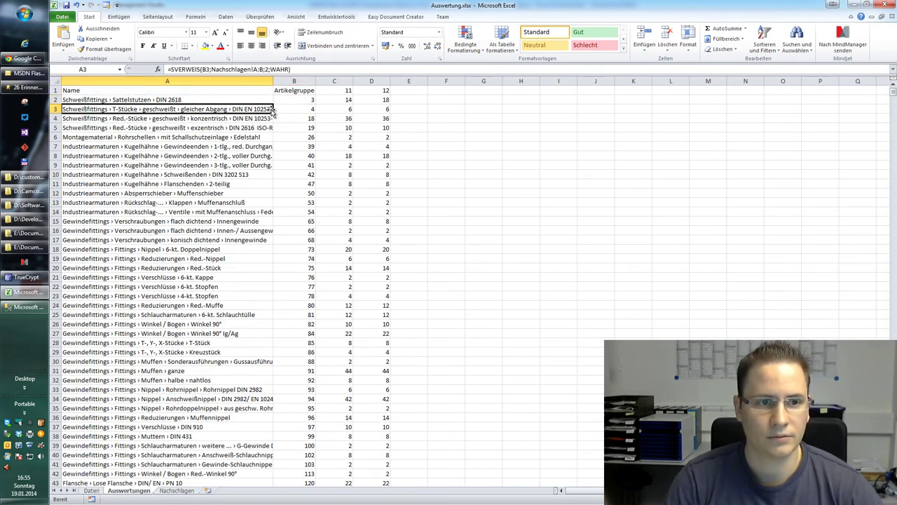
left_click_drag(273, 113, 260, 99)
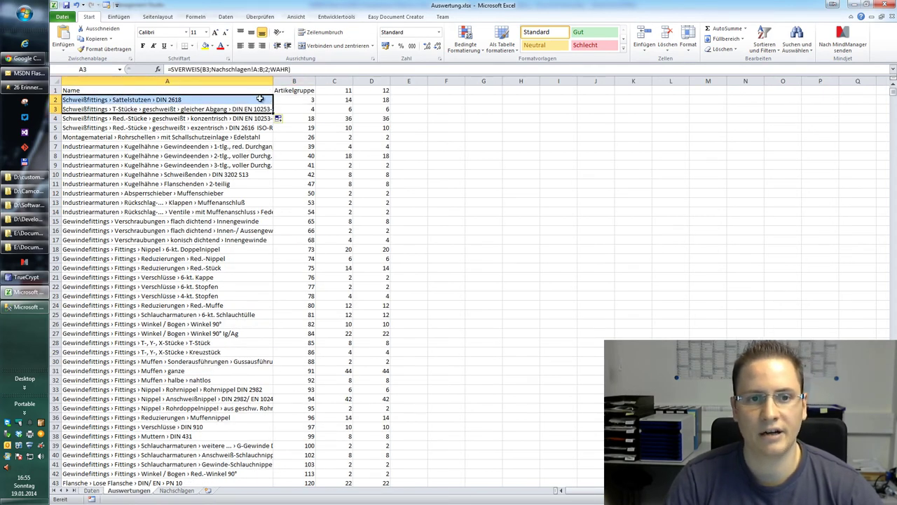
left_click(241, 98)
Format Artikelgruppe column B as Zahl with no decimal places.
left_click(296, 92)
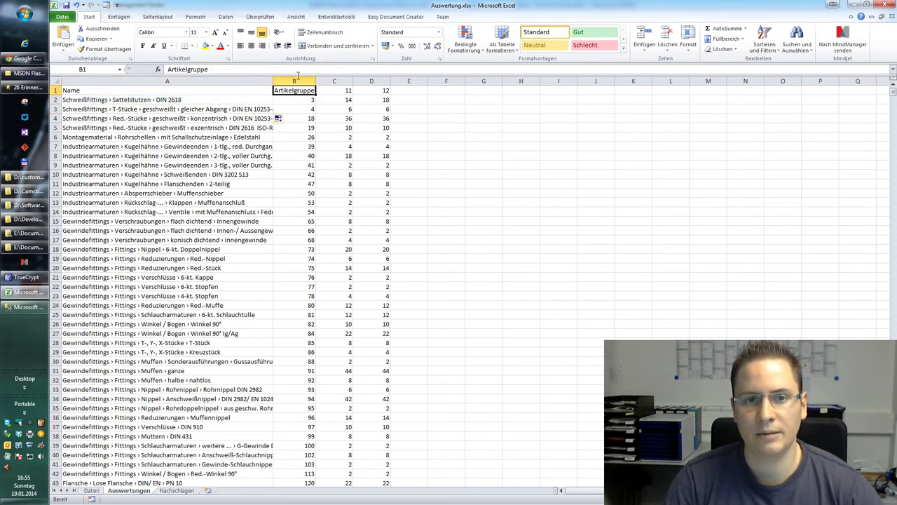
left_click(295, 80)
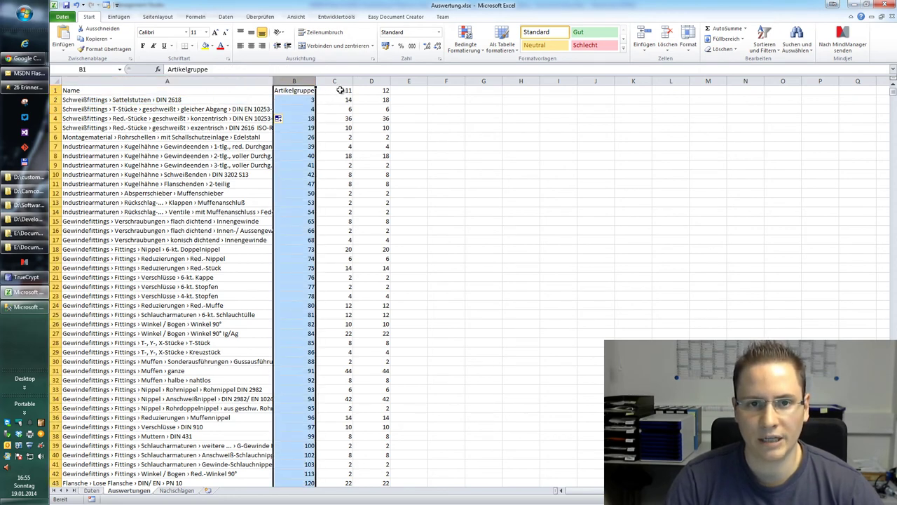
left_click(439, 32)
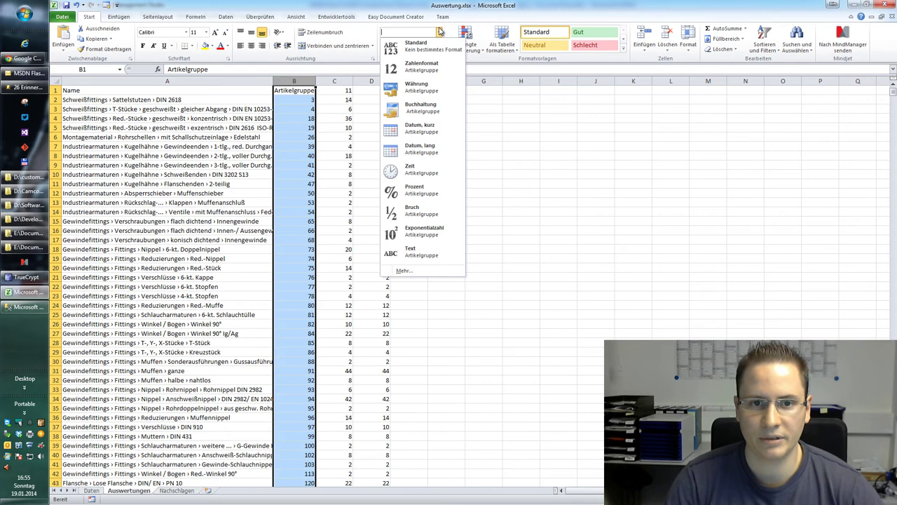
left_click(435, 65)
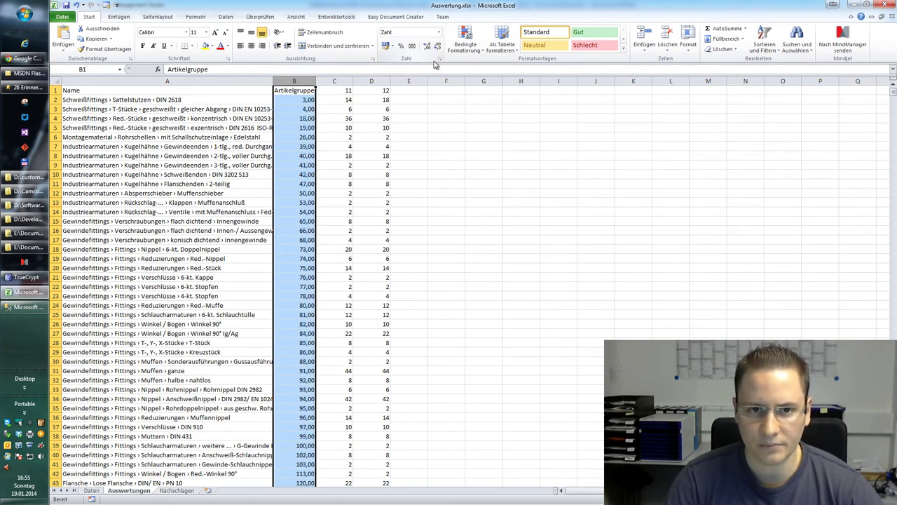
left_click(436, 47)
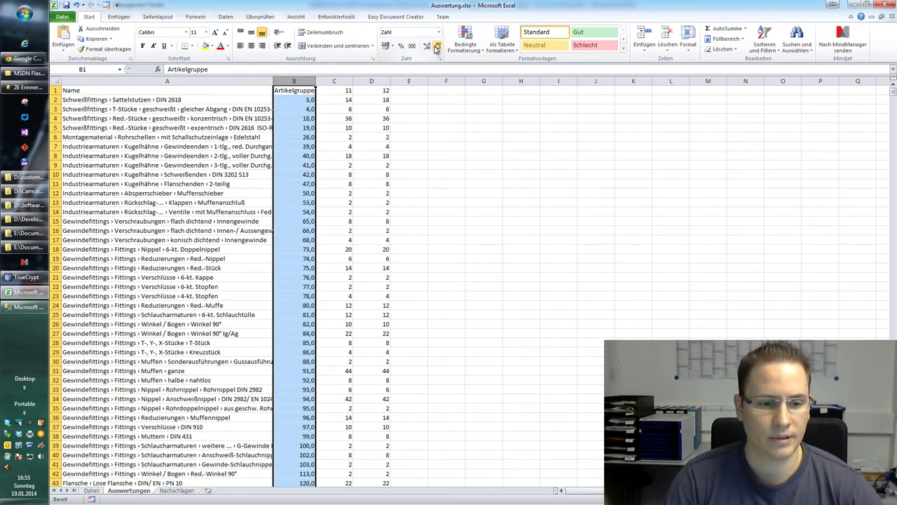
left_click(436, 46)
Format the Nachschlagen Nummer column as Zahl with no decimals, then return to Auswertungen A2.
left_click(177, 490)
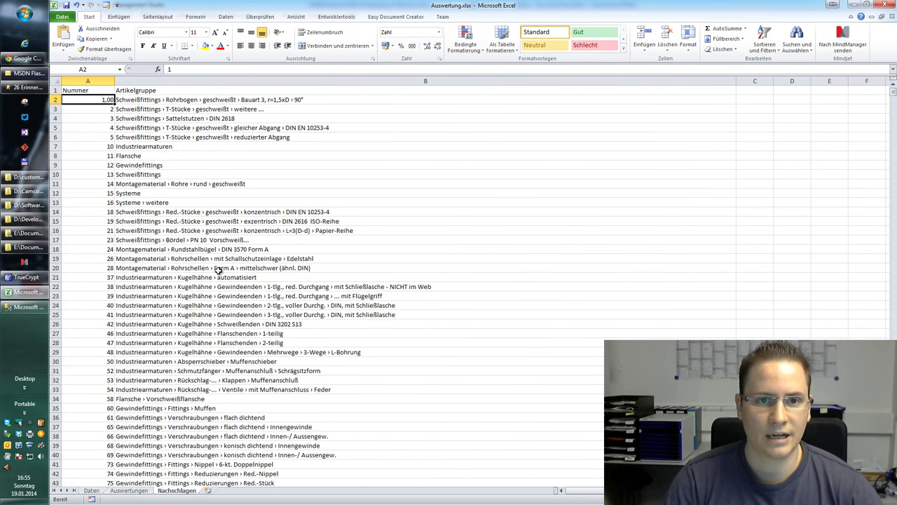
left_click(105, 80)
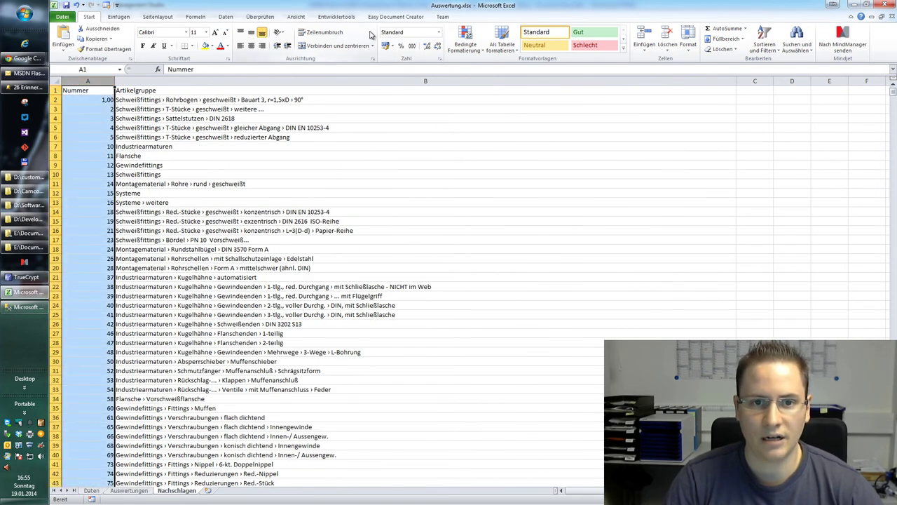
left_click(442, 35)
left_click(434, 67)
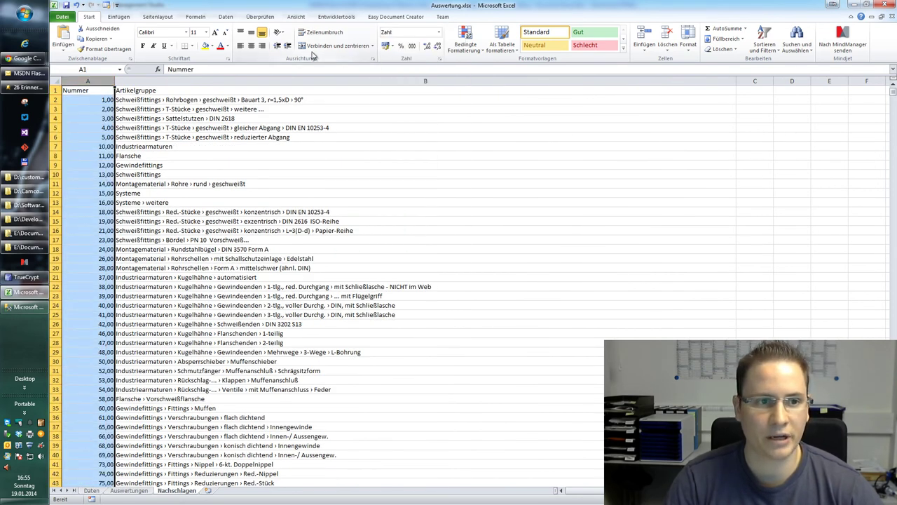
left_click(438, 49)
left_click(438, 49)
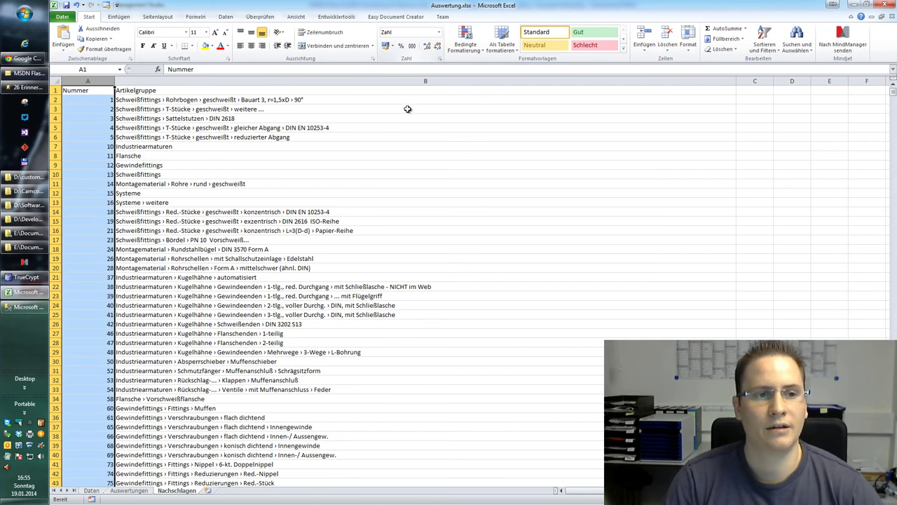
left_click(90, 99)
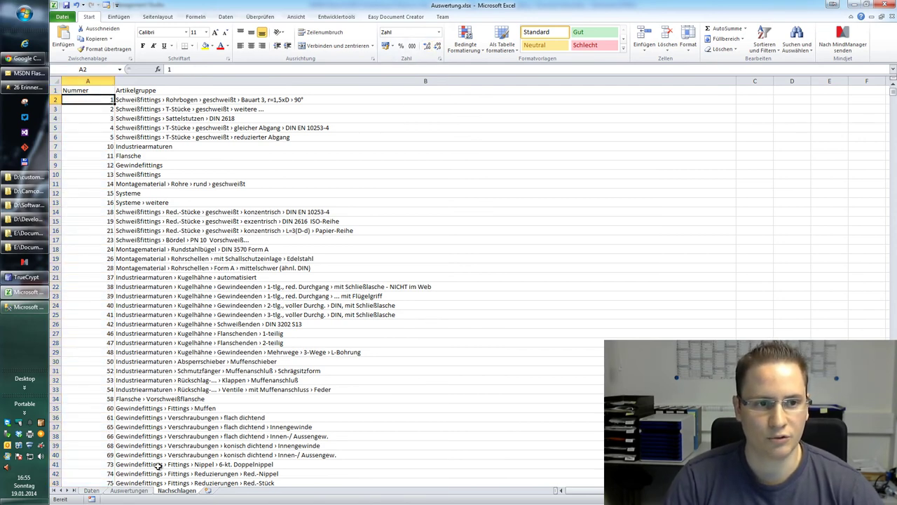
left_click(140, 491)
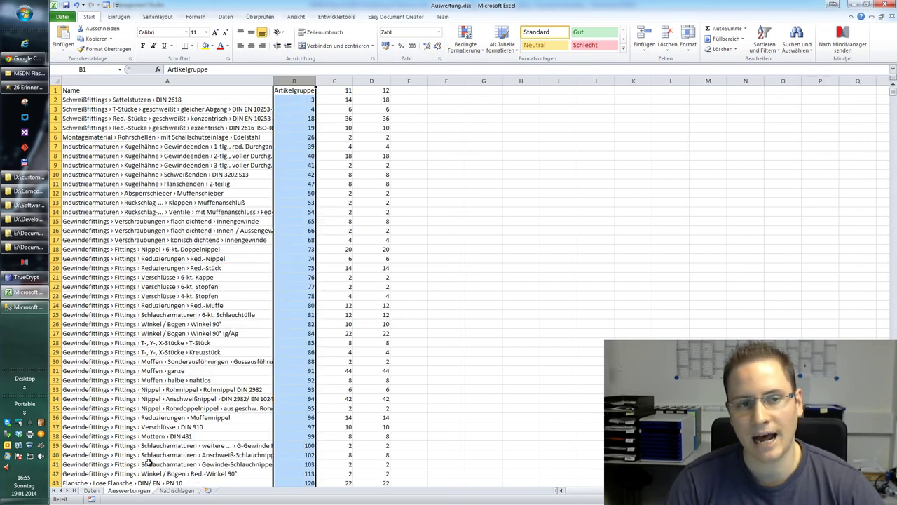
left_click(187, 101)
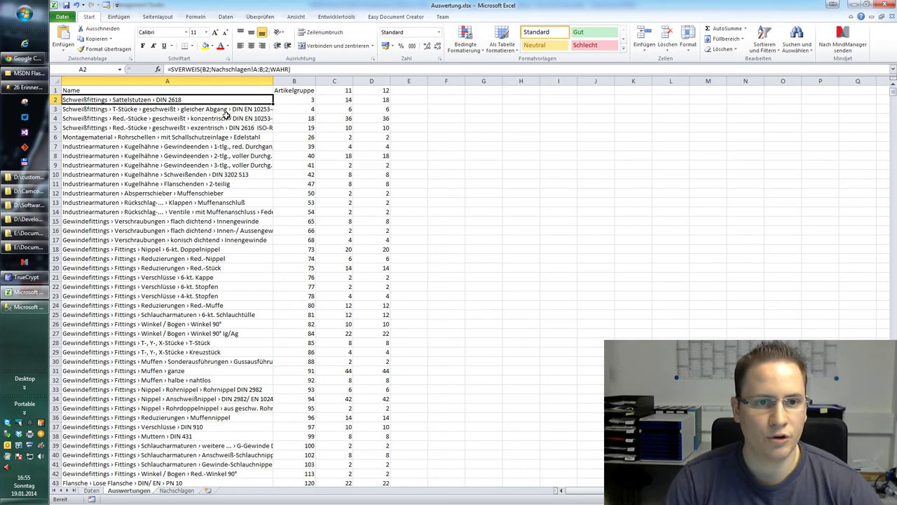
Widen column A on Auswertungen so the looked-up Name entries like DIN EN 10253-4 show in full.
left_click_drag(273, 81, 289, 82)
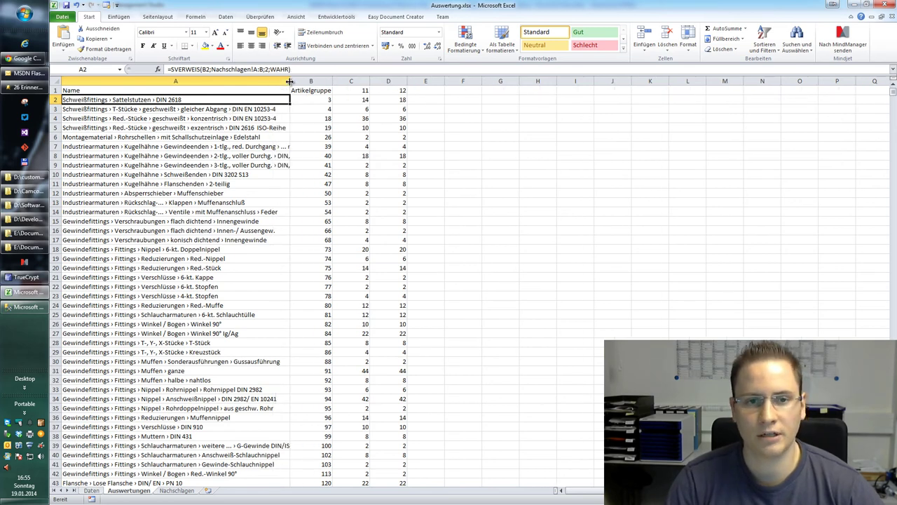